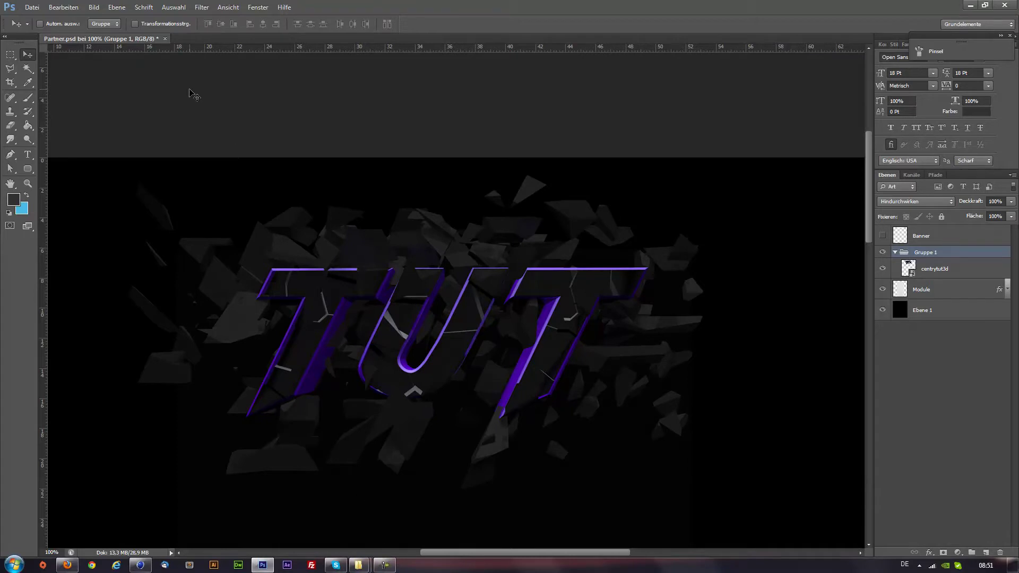
Nudge the Gruppe 1 TUT artwork slightly into place with the Move tool
drag(466, 326, 466, 333)
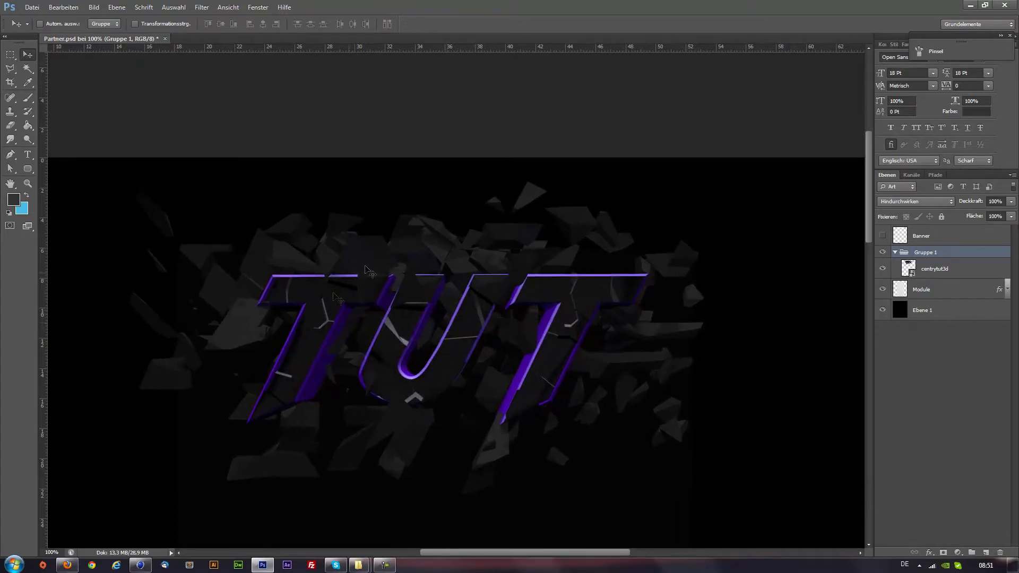
scroll(390, 273, down, 3)
scroll(390, 274, up, 1)
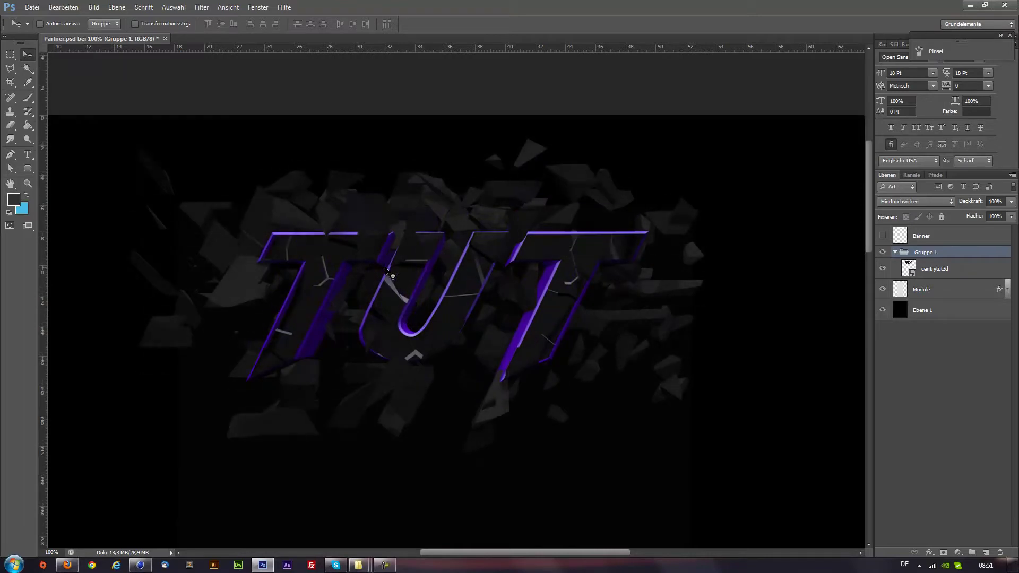
drag(484, 314, 489, 319)
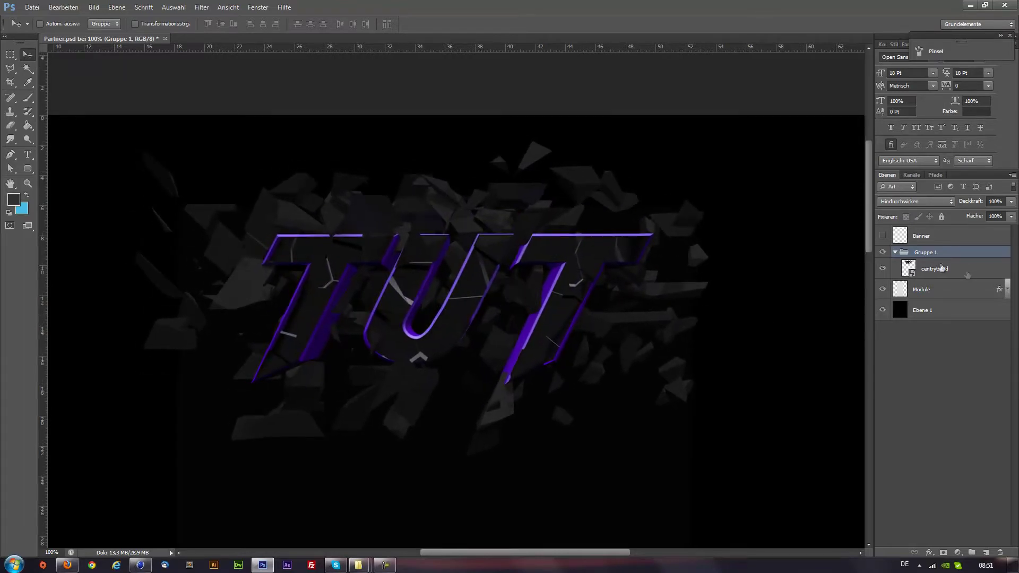
Rasterize the centrytut3d smart object layer
click(941, 269)
click(28, 125)
click(470, 305)
click(486, 232)
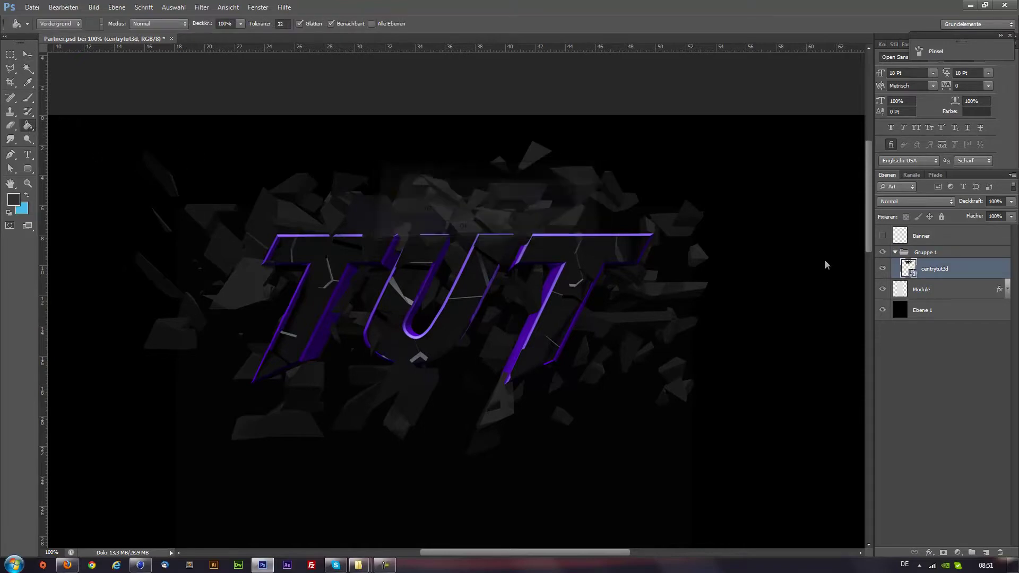
Open the 1400 Mace Pack from GFX RESOURCES in Photoshop, dismissing the missing-fonts warning
click(12, 55)
click(366, 567)
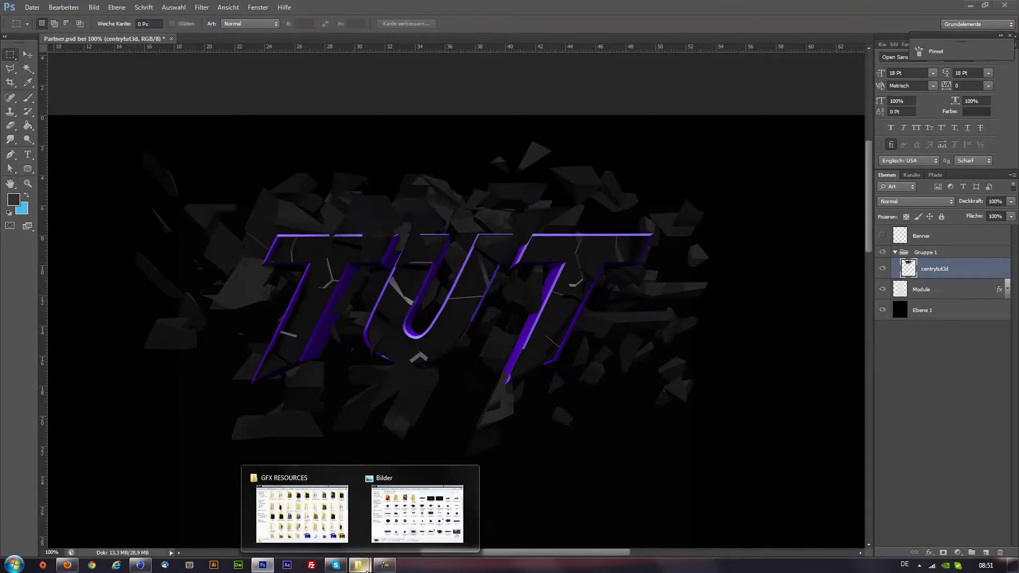
click(302, 509)
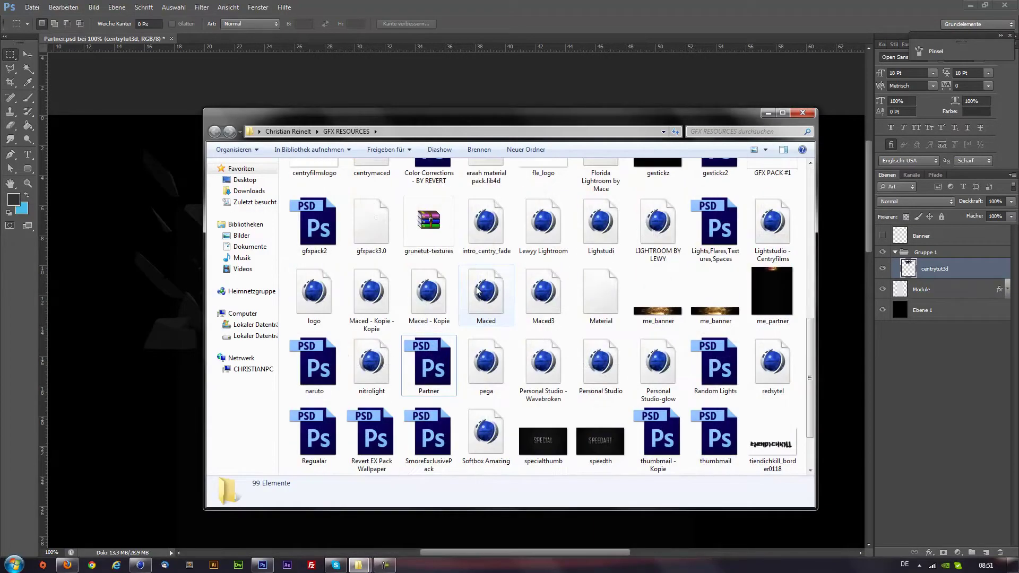
scroll(478, 290, up, 3)
click(542, 273)
double_click(542, 274)
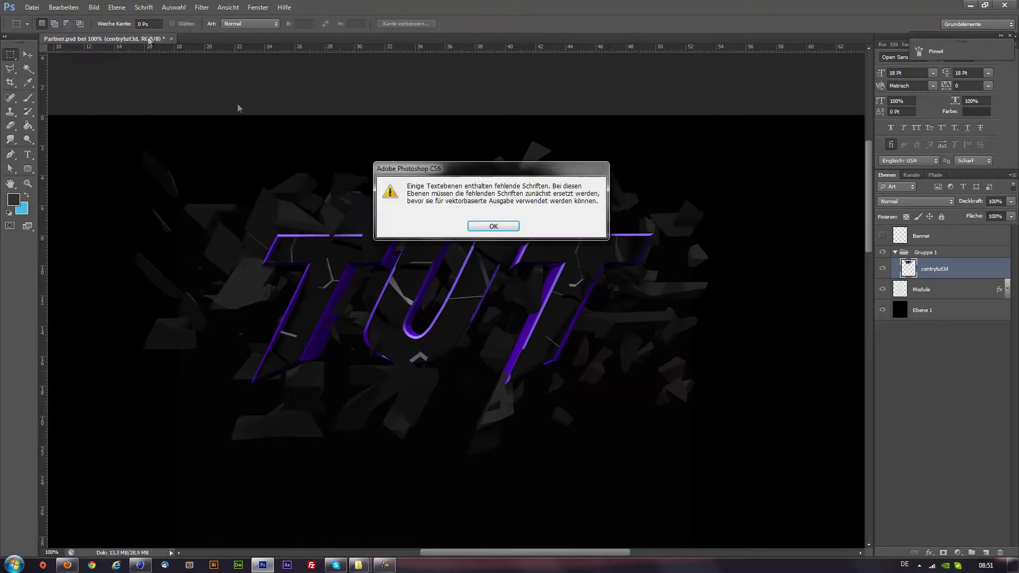
click(493, 226)
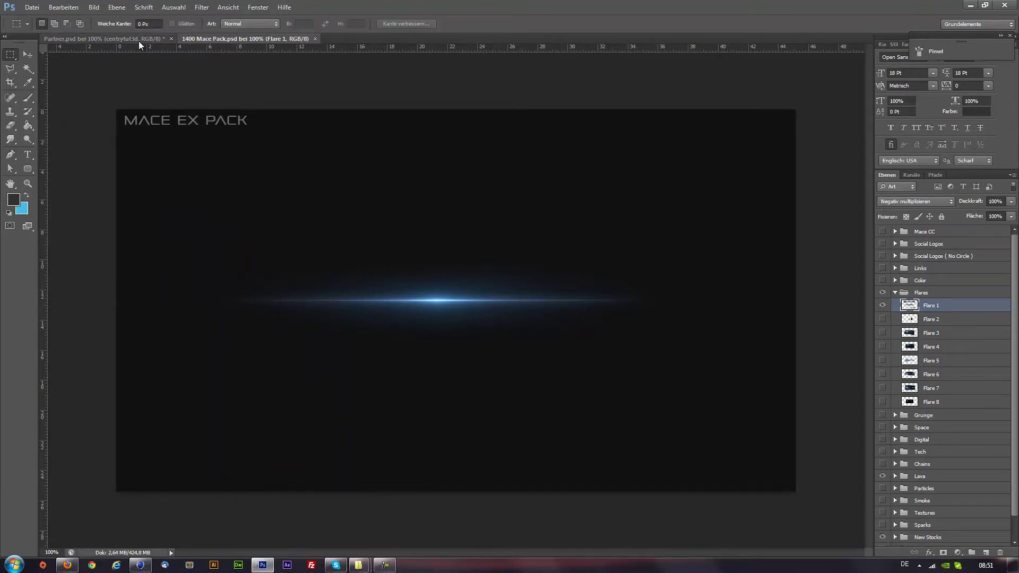
Close Bilder and drag the 1089633_77401022 texture from Textures onto the Partner canvas
click(139, 40)
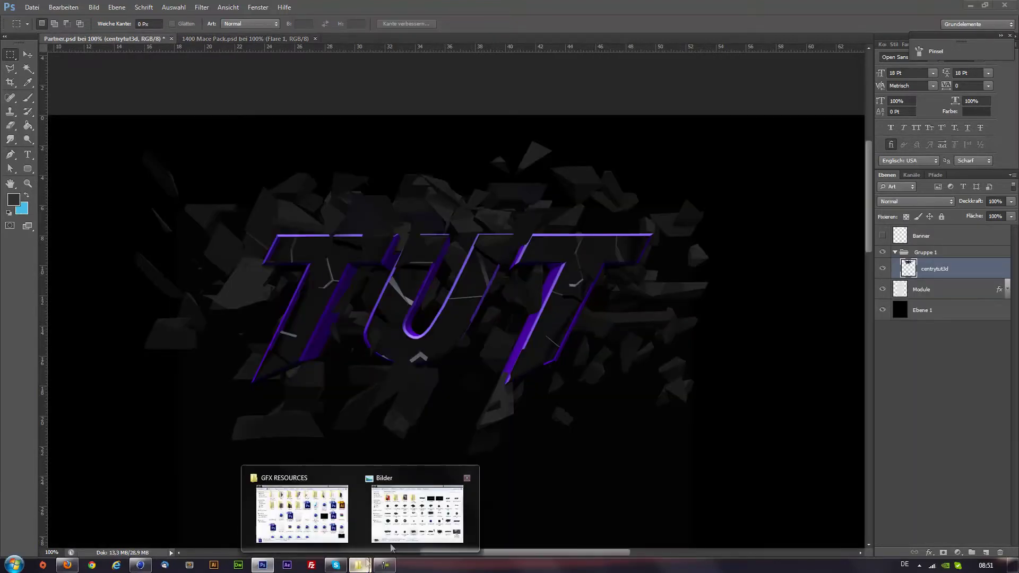
mouse_move(358, 566)
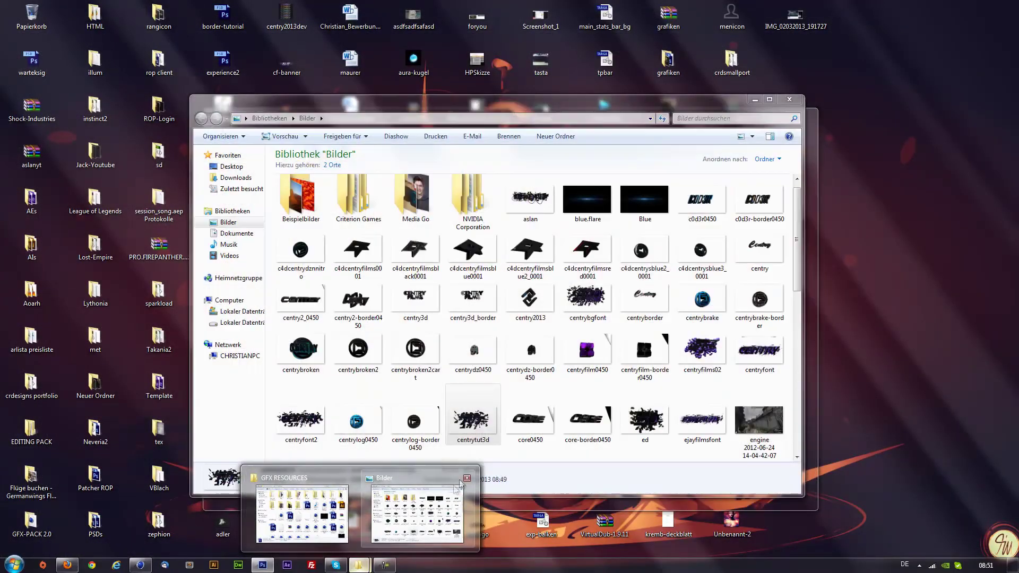
click(467, 480)
click(371, 512)
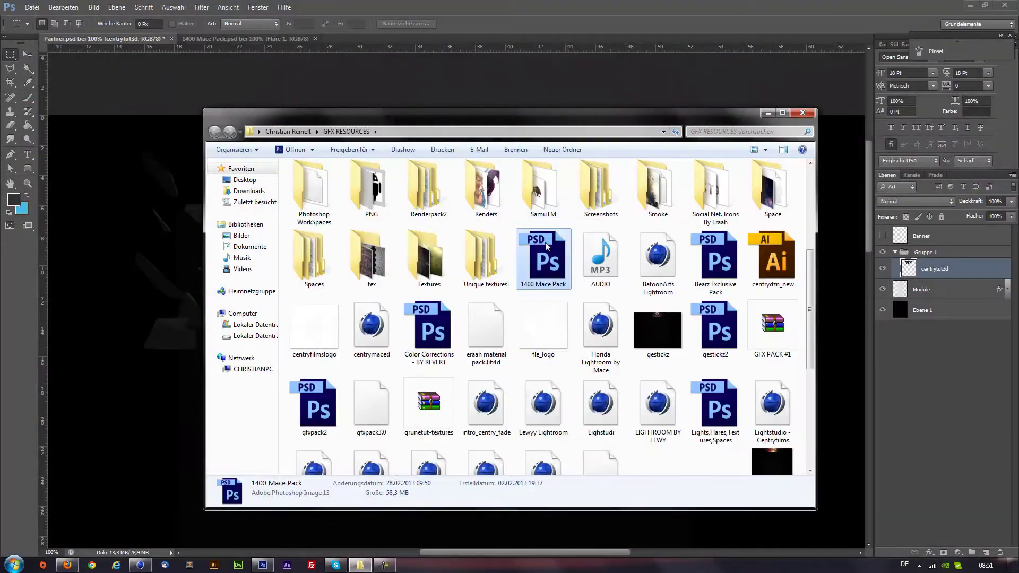
scroll(547, 245, up, 3)
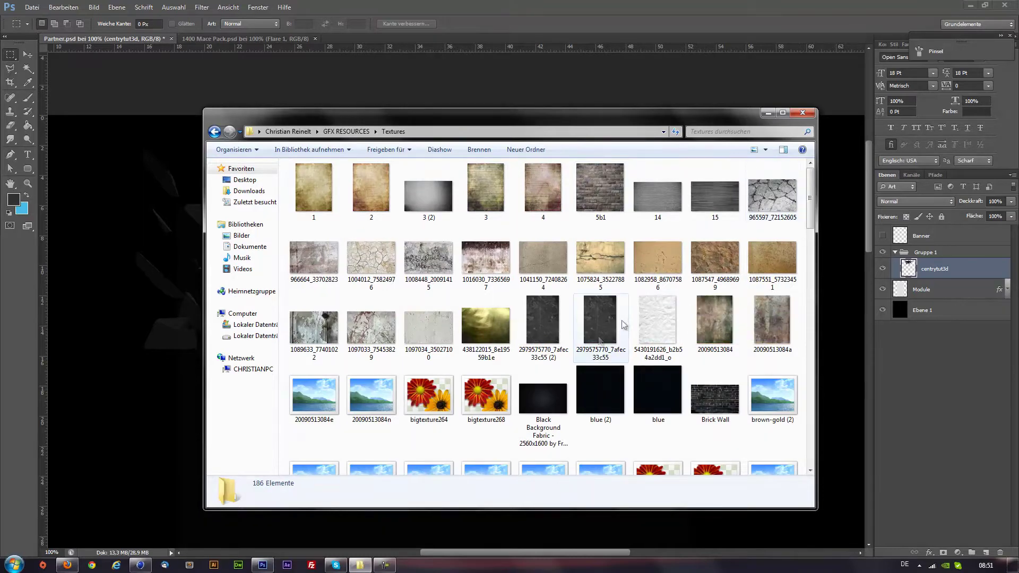
mouse_move(314, 327)
mouse_down()
mouse_move(166, 299)
mouse_move(230, 276)
mouse_up()
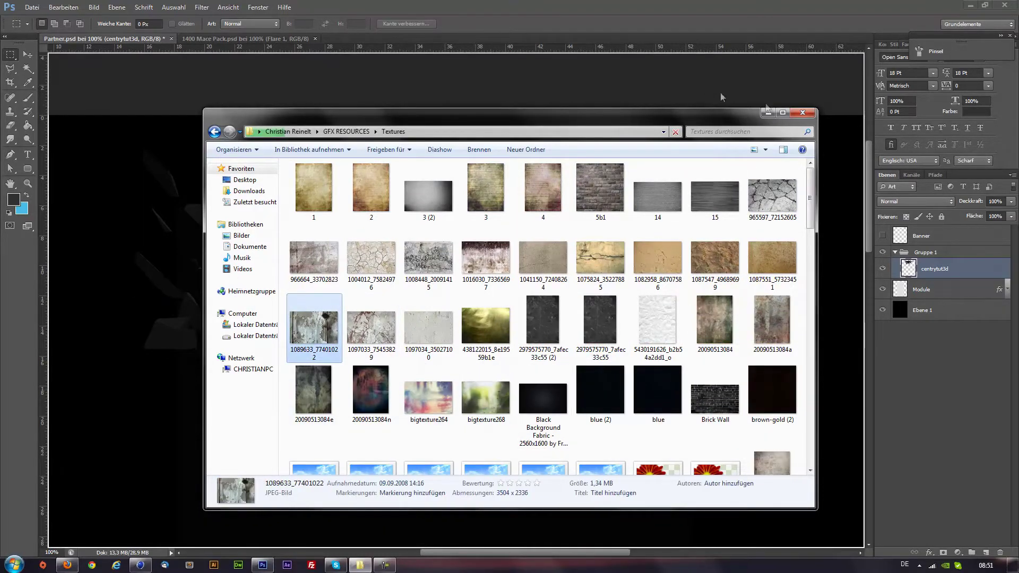
drag(767, 114, 452, 182)
click(179, 246)
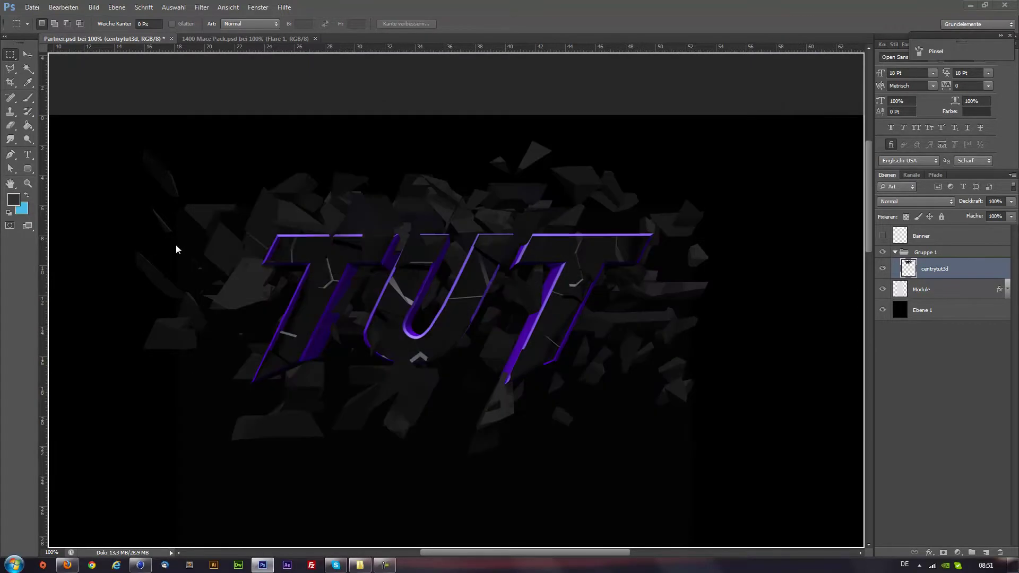
Close Cinema 4D without saving and commit the wall texture placed further left
right_click(140, 564)
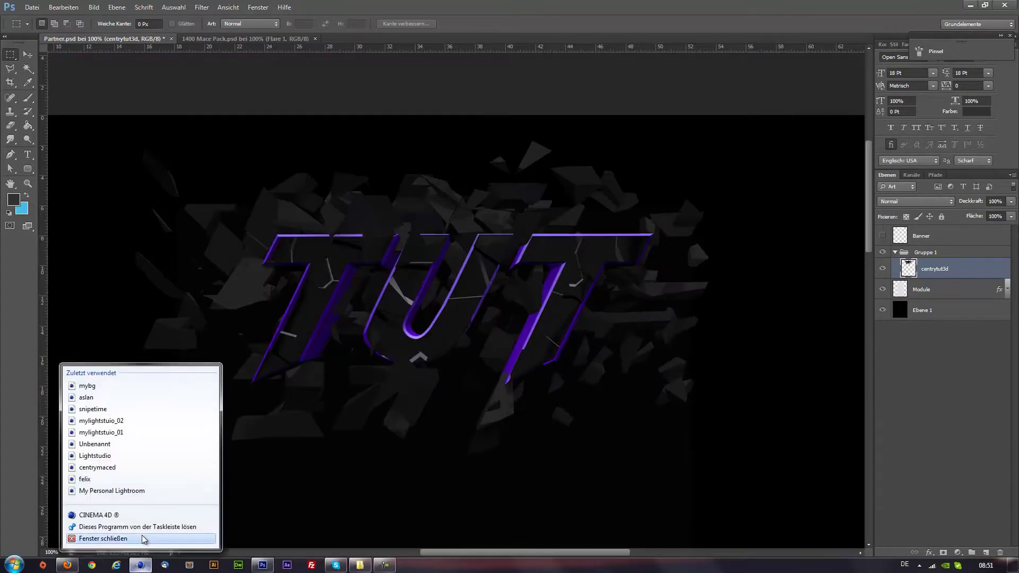
click(141, 538)
click(535, 322)
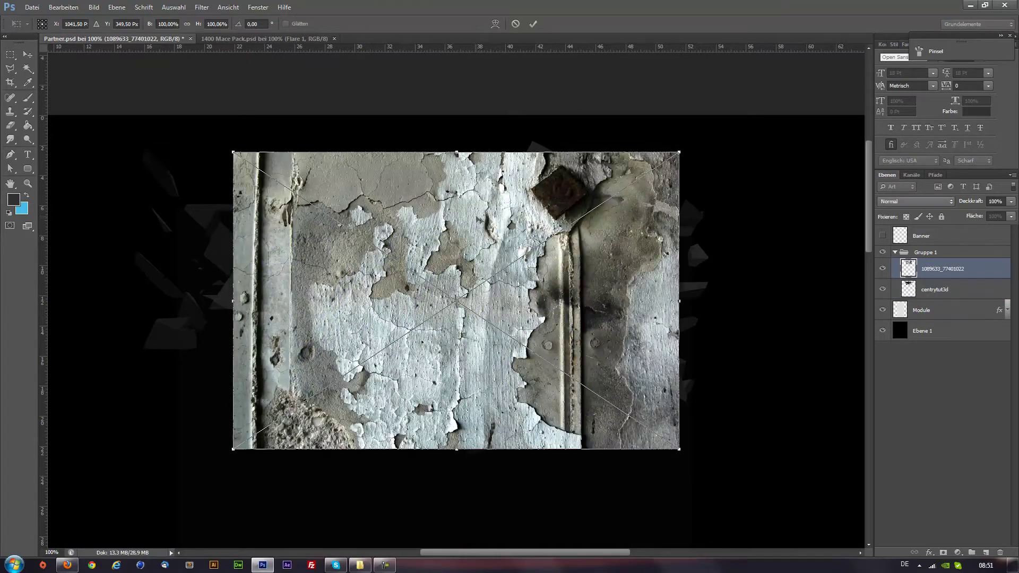
drag(578, 251, 488, 242)
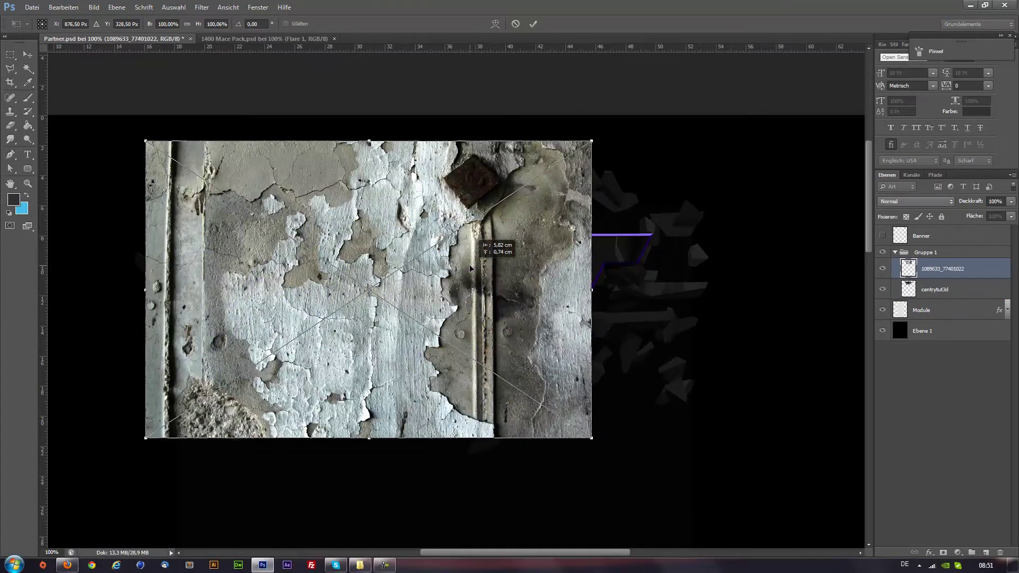
click(9, 67)
key(Return)
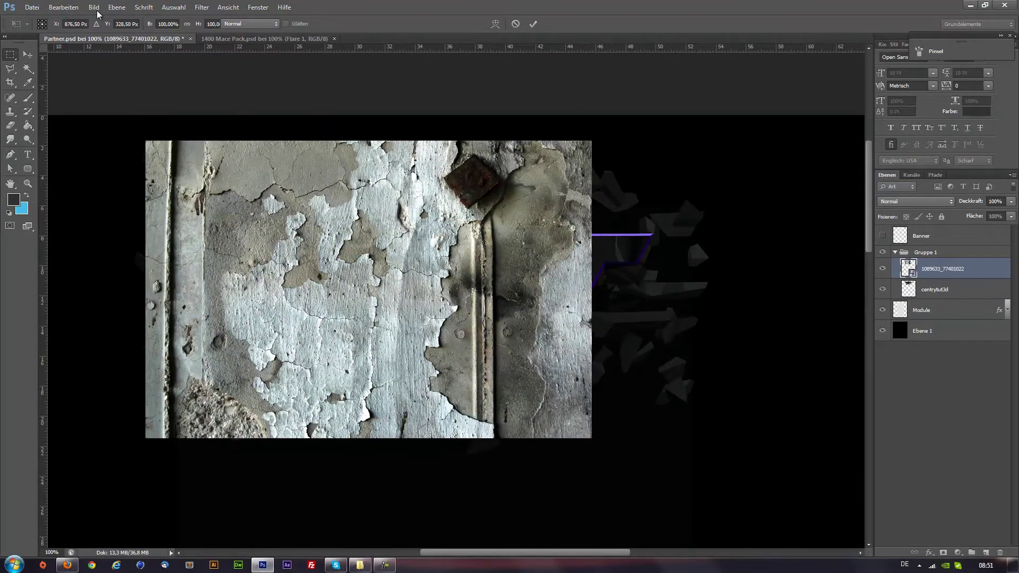
Rasterize the wall texture and set Farbton/Sättigung saturation to -100
click(96, 7)
click(28, 125)
click(321, 228)
click(456, 225)
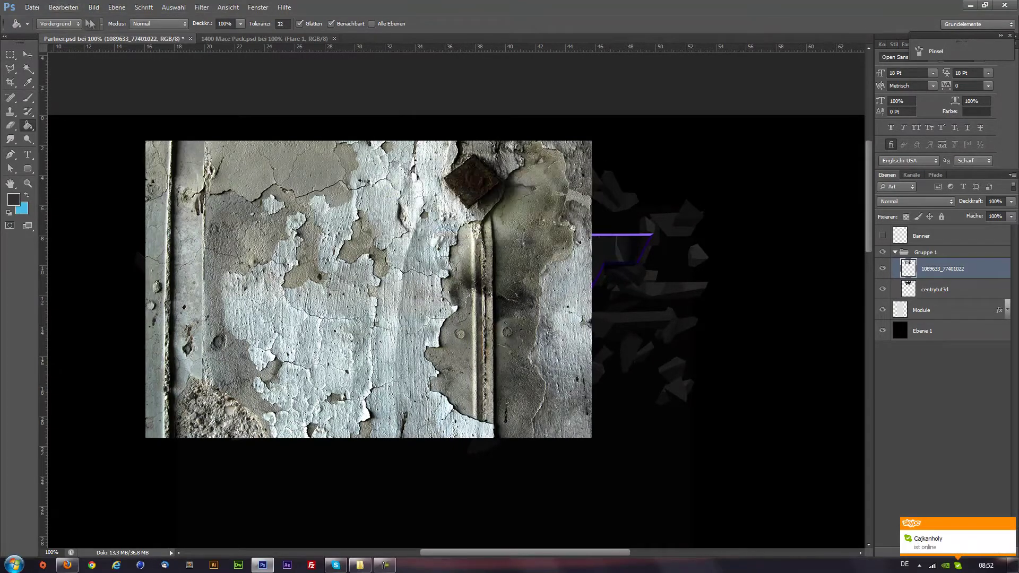
click(94, 7)
click(298, 89)
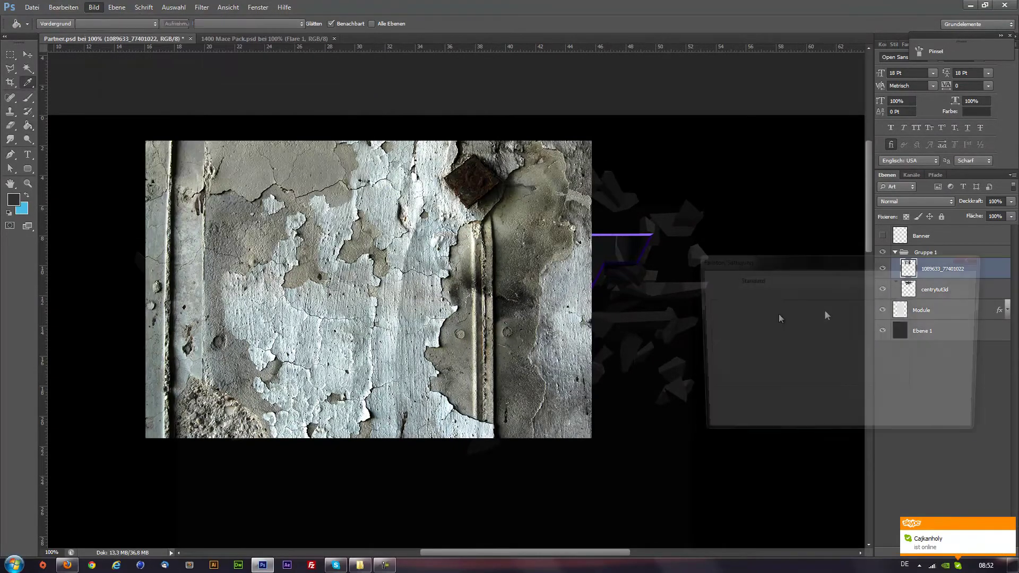
drag(810, 356, 757, 357)
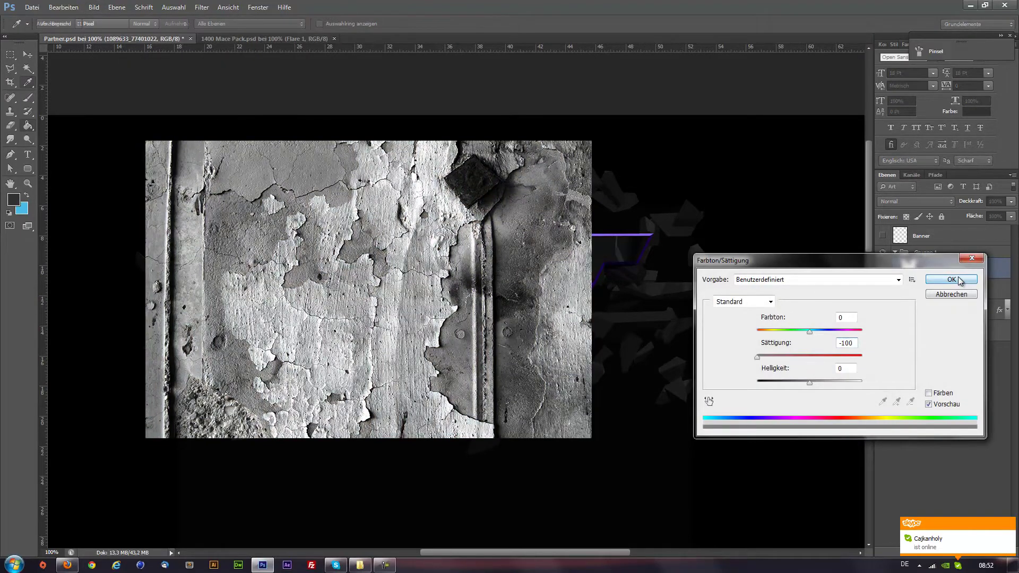
Apply the desaturation and clip the texture to the fragments in Weiches Licht mode
click(952, 279)
right_click(975, 269)
click(850, 310)
click(906, 202)
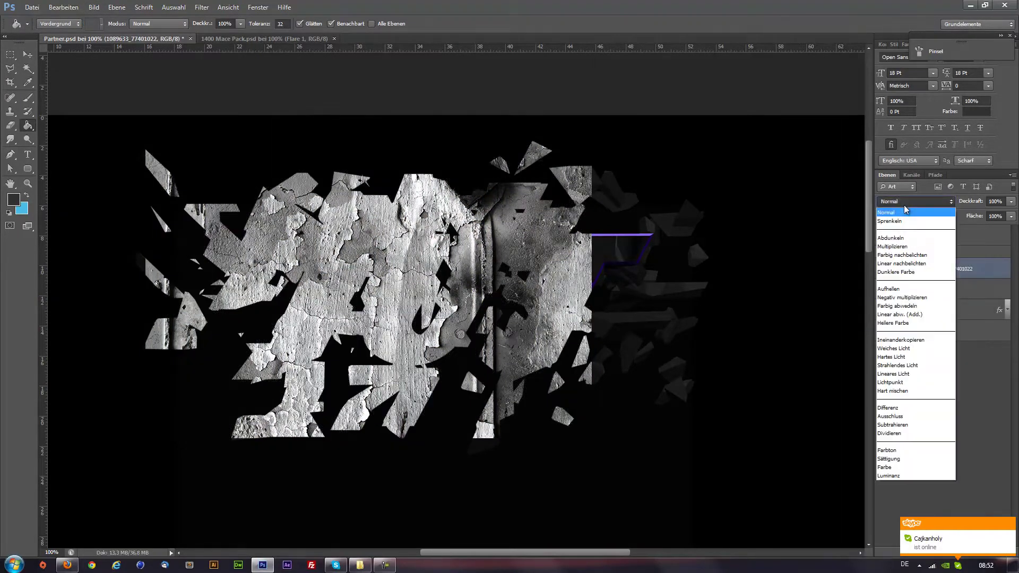
click(894, 348)
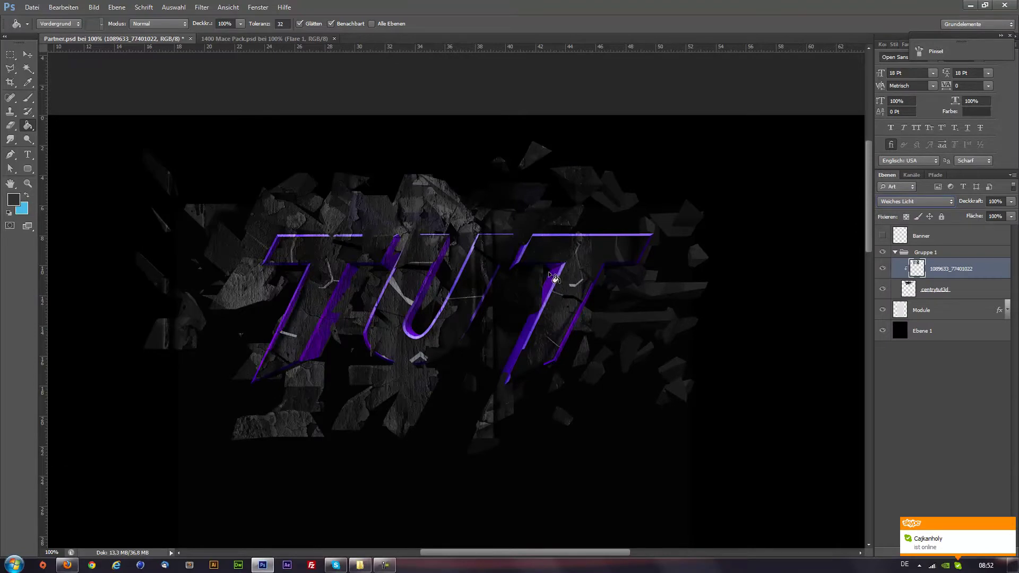
Duplicate the texture, shift the copy about 1.94 cm right, and set both to 10% fill
right_click(962, 271)
click(809, 225)
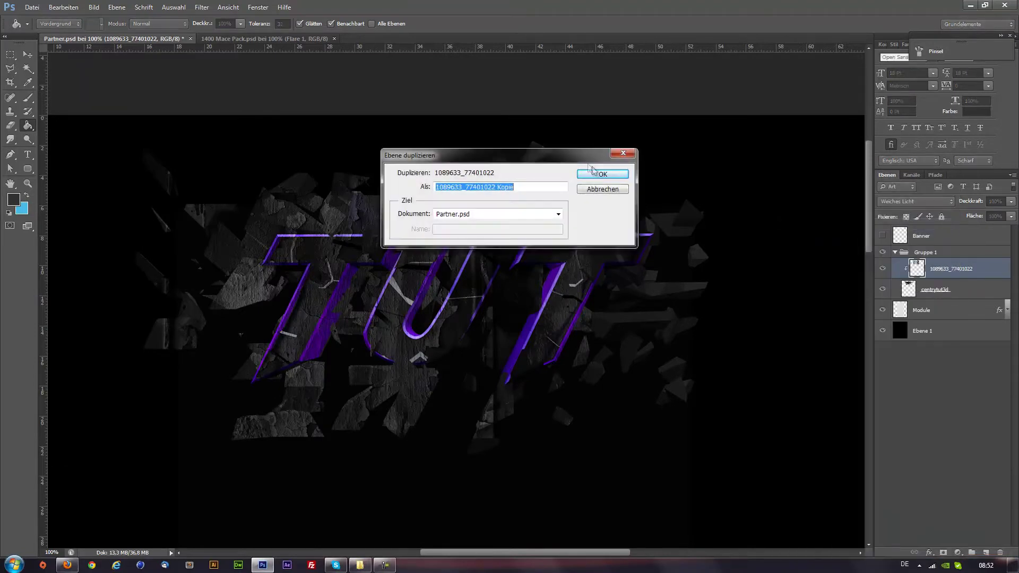
click(602, 174)
click(27, 56)
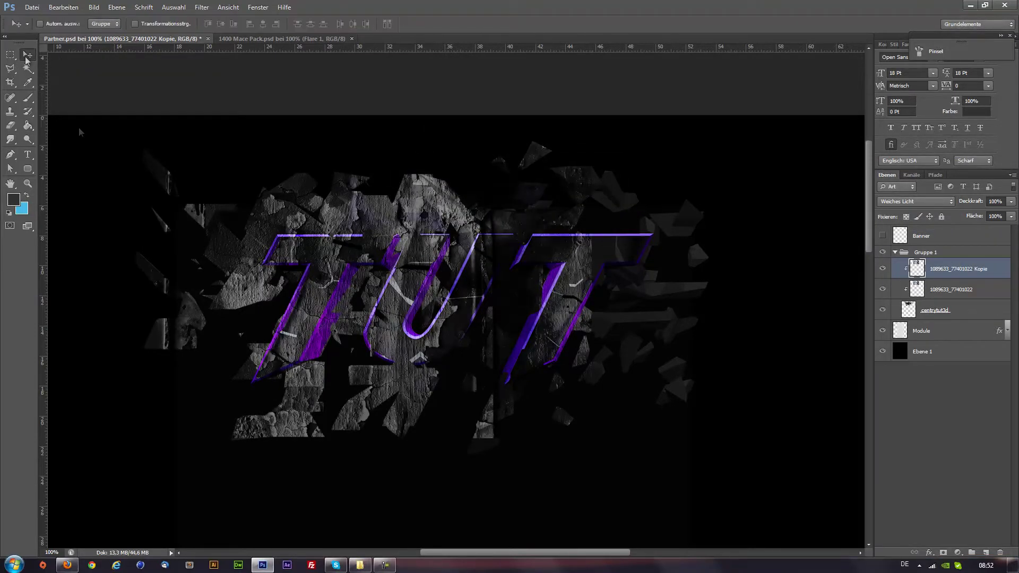
drag(542, 243, 666, 266)
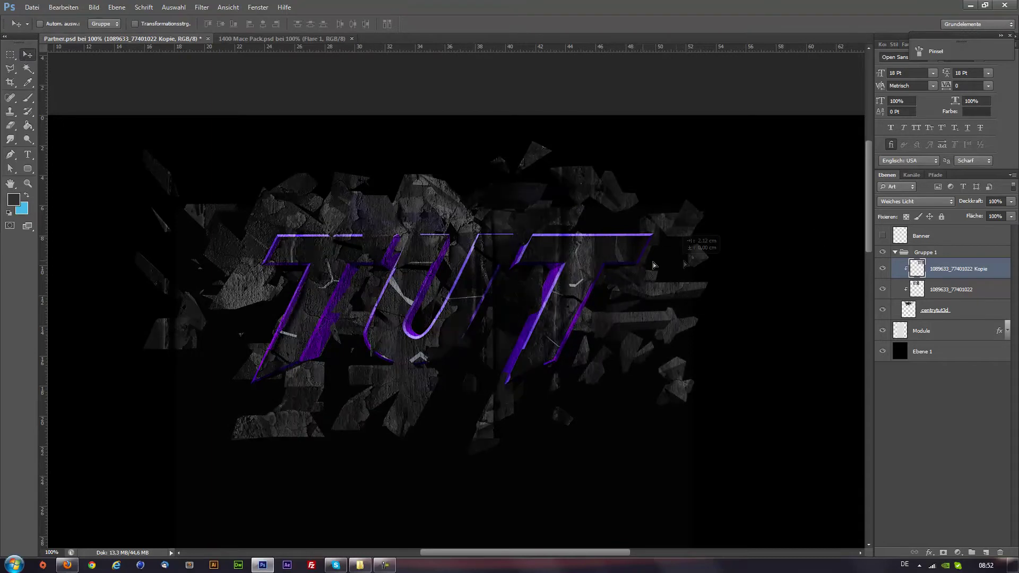
shift+click(952, 291)
click(1011, 216)
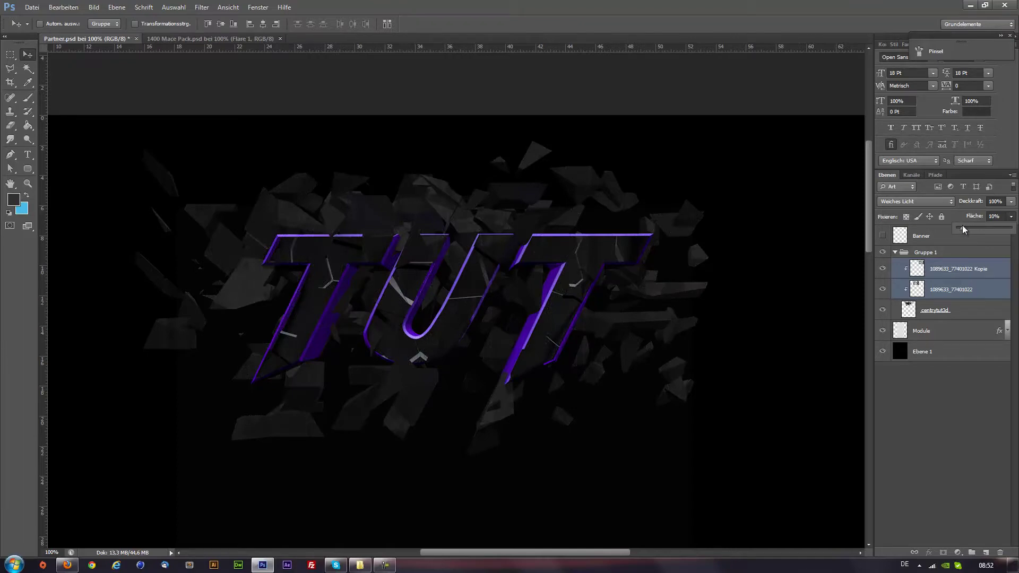
Browse the Textures folder, previewing the drama textah and Mush images
click(366, 564)
click(597, 296)
scroll(596, 296, down, 2)
click(597, 296)
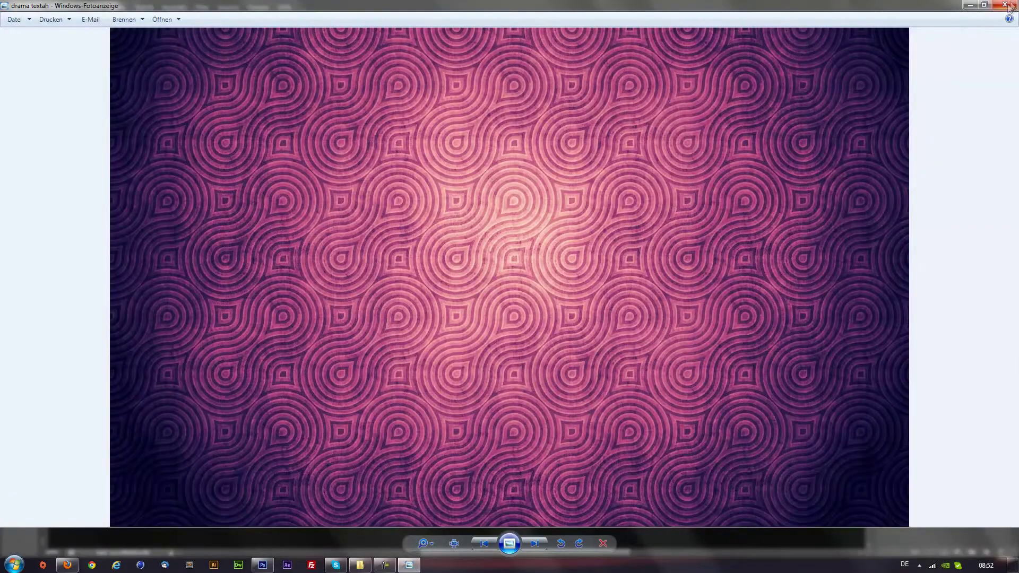
click(1006, 7)
click(715, 299)
scroll(644, 340, down, 3)
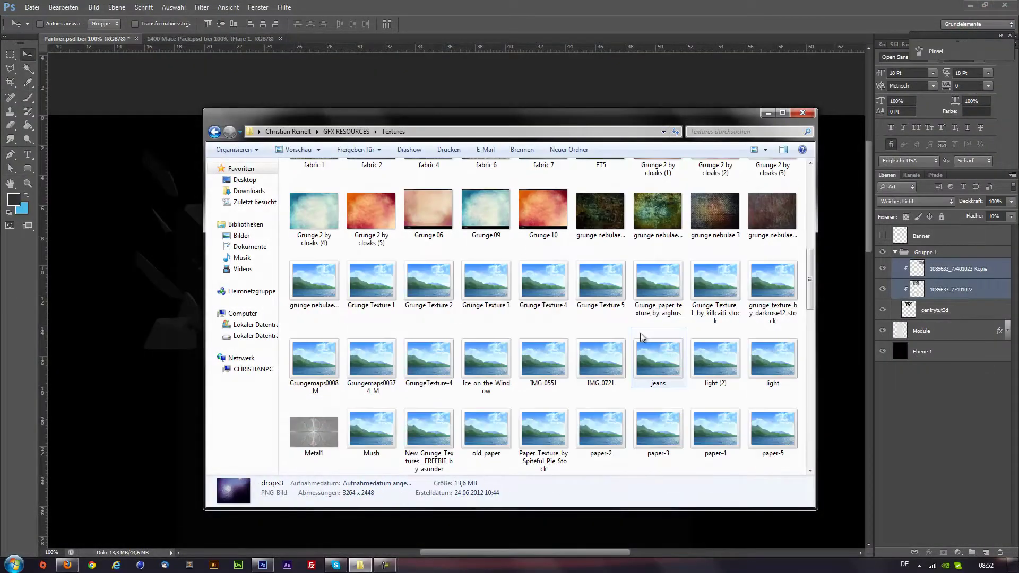
scroll(642, 337, down, 3)
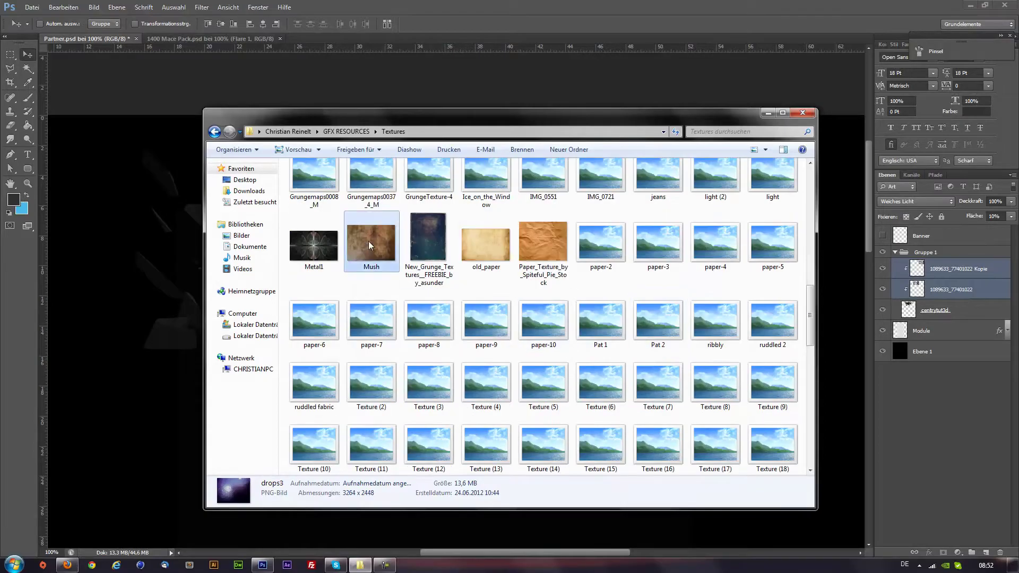
double_click(371, 241)
key(Escape)
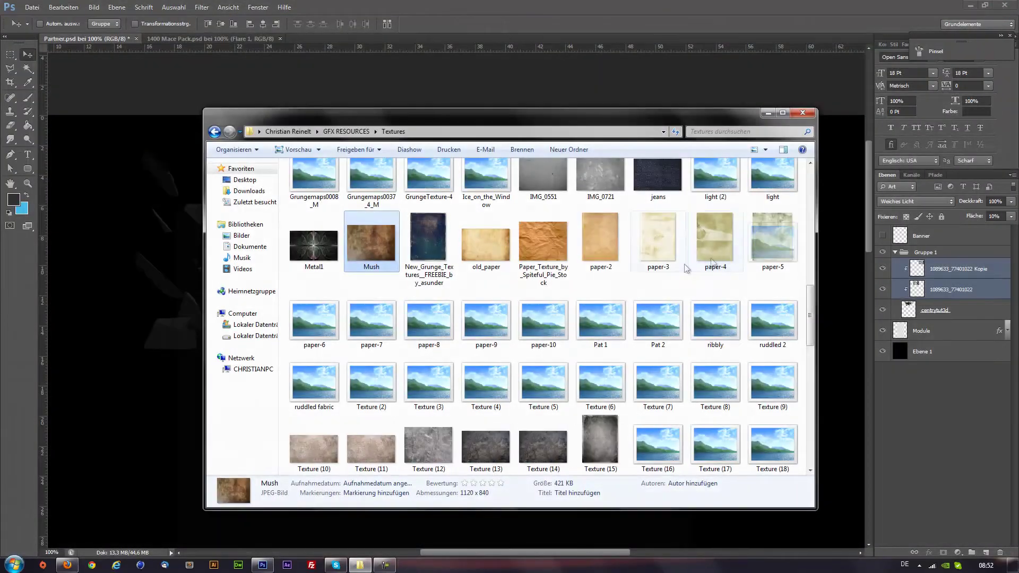
Drag the grunge Texture 4 image onto the Partner canvas
scroll(725, 233, down, 8)
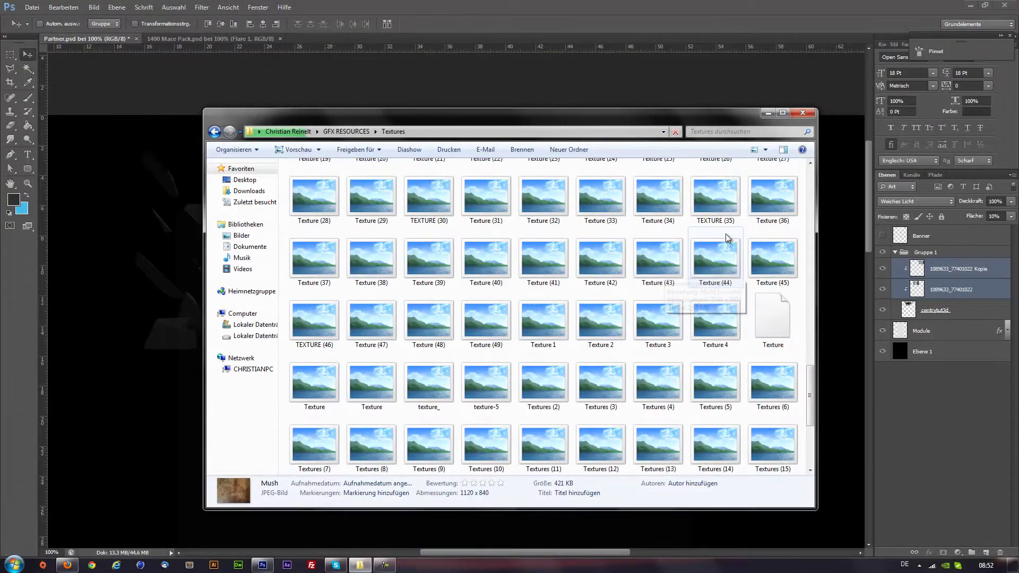
scroll(725, 233, down, 1)
scroll(727, 237, up, 4)
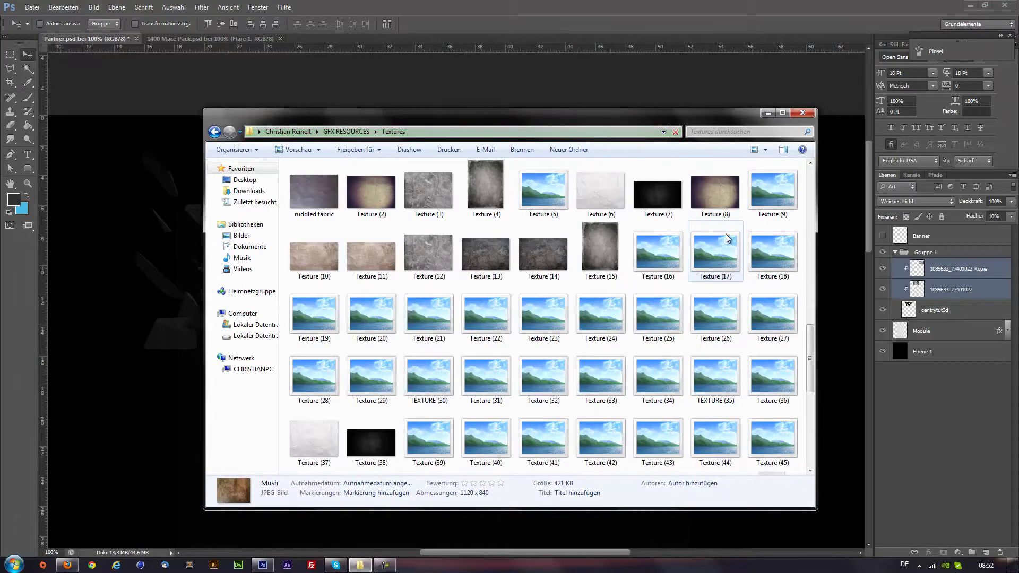
scroll(727, 237, up, 3)
scroll(727, 237, up, 5)
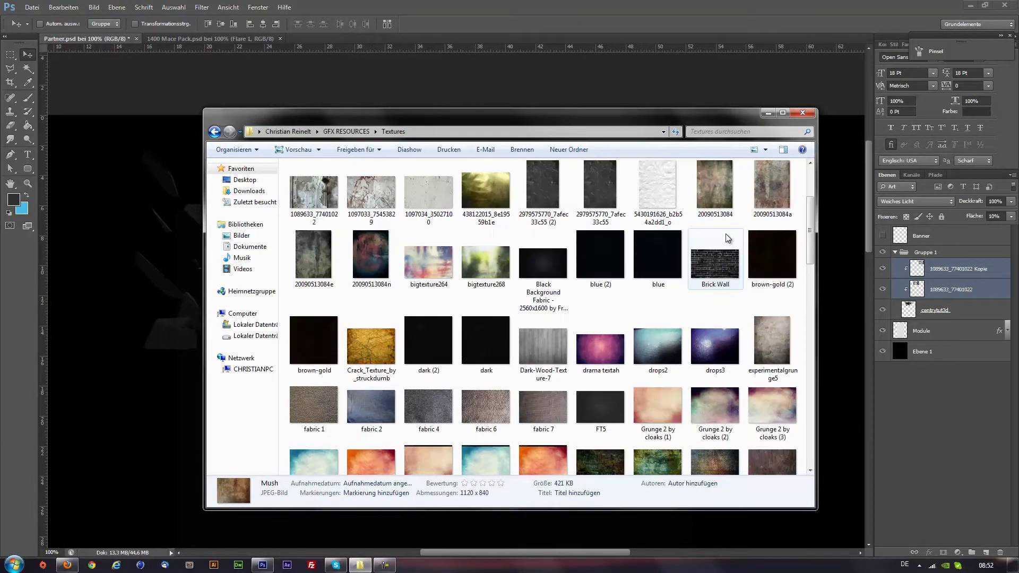
scroll(726, 238, down, 6)
scroll(726, 238, down, 5)
scroll(727, 237, down, 1)
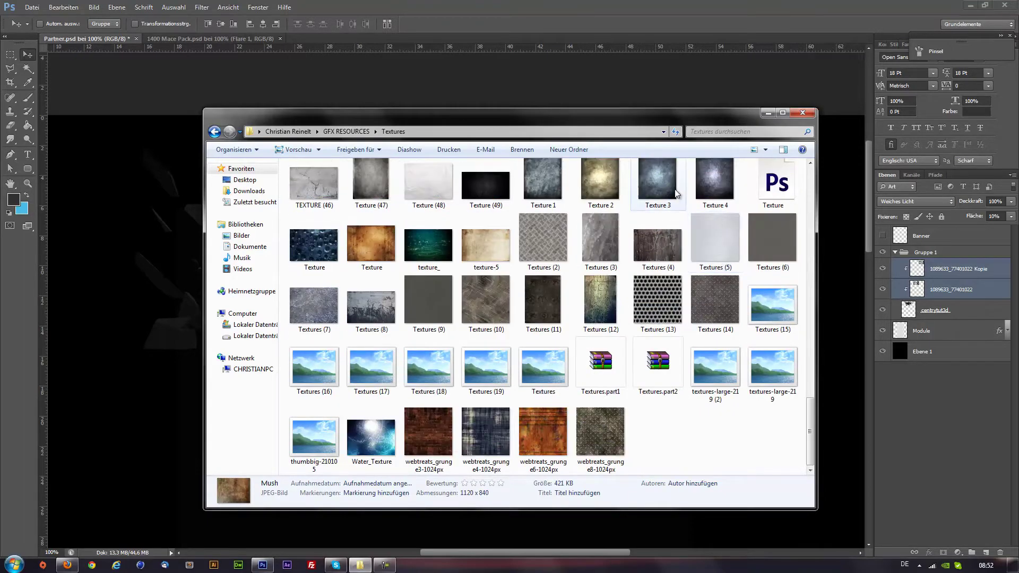
drag(676, 194, 169, 265)
Rotate the placed texture 90° clockwise and confirm its placement
right_click(488, 286)
click(545, 407)
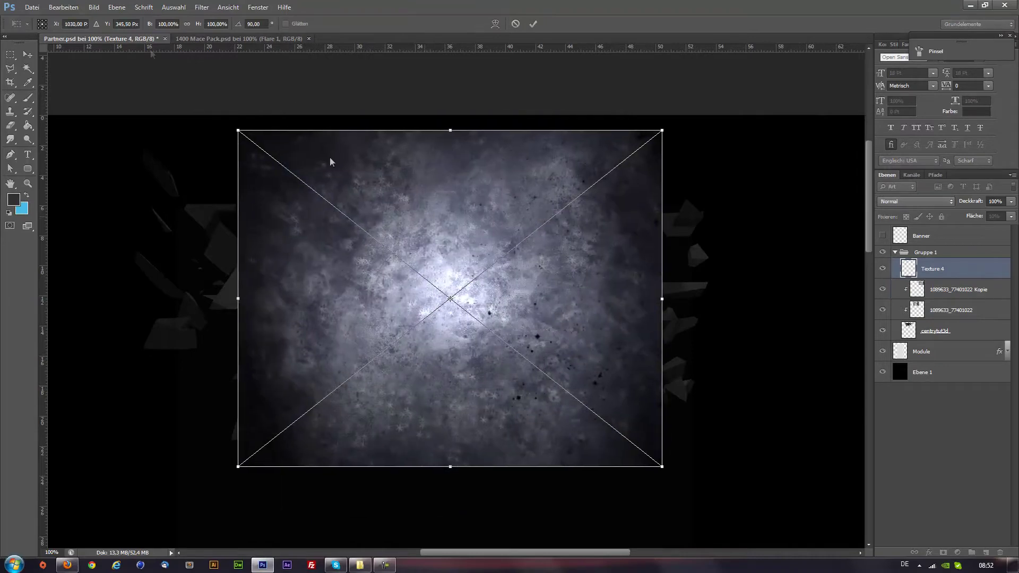
click(9, 55)
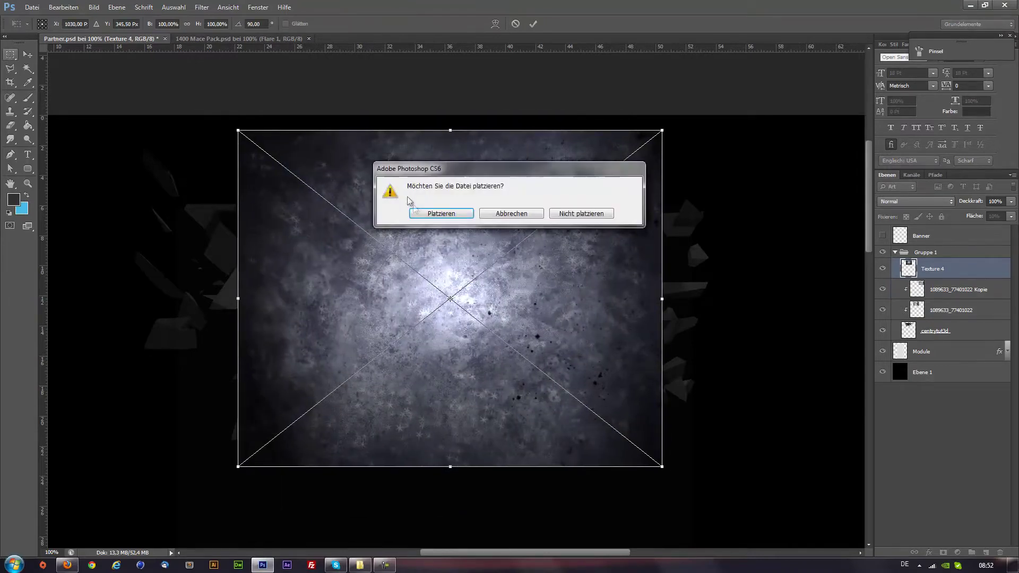
click(469, 214)
Clip Texture 4 to the fragments below and blend it with Weiches Licht
right_click(937, 271)
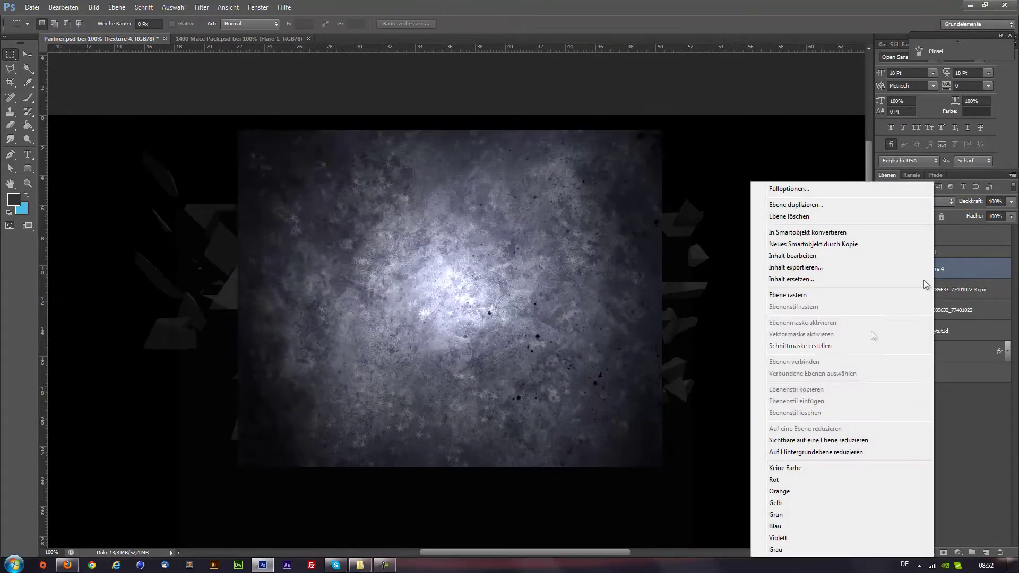
click(825, 351)
click(915, 201)
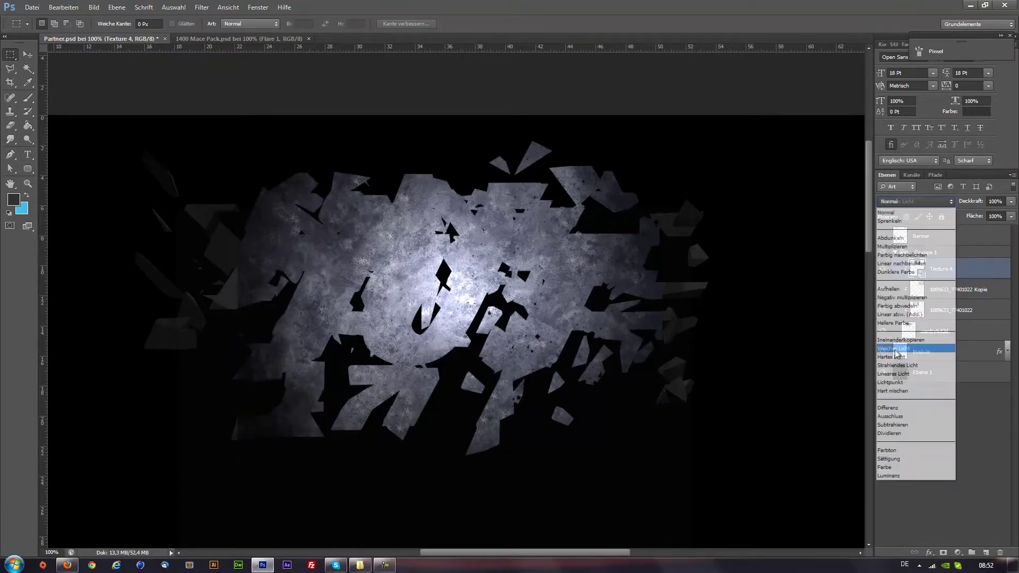
click(894, 348)
click(10, 125)
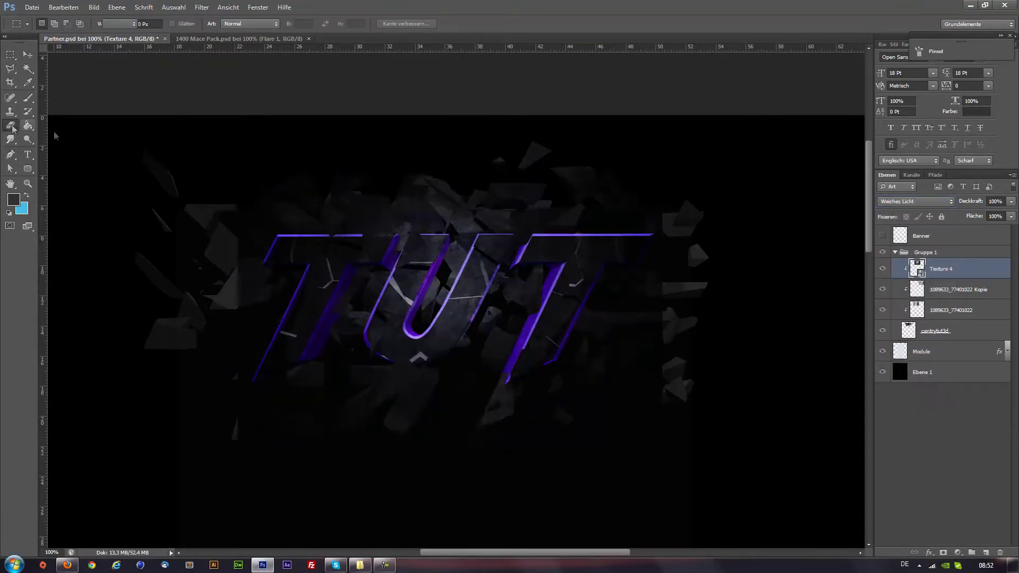
click(473, 189)
key(Escape)
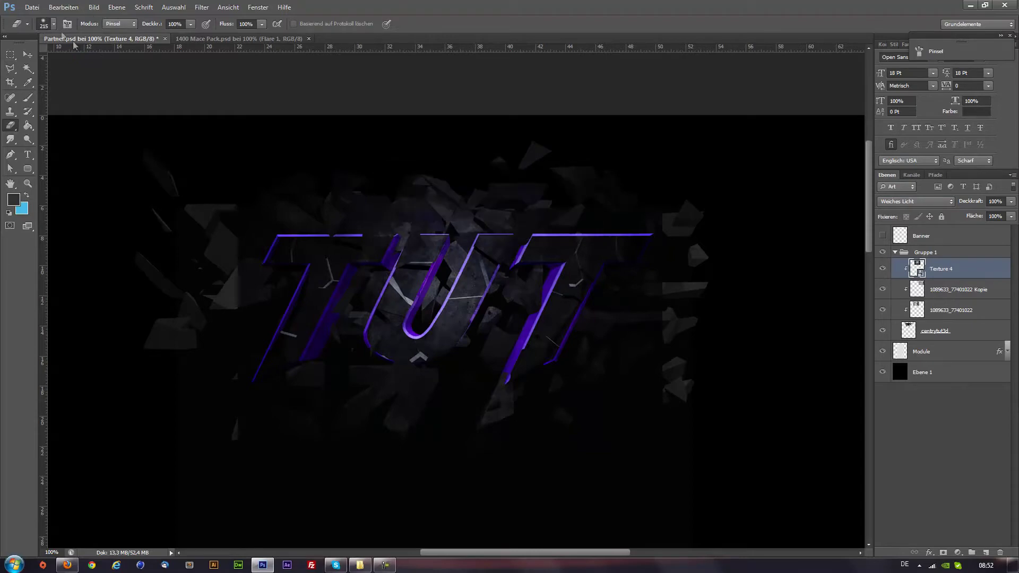
Erase Texture 4 from the lower fragments with a large soft eraser
click(54, 25)
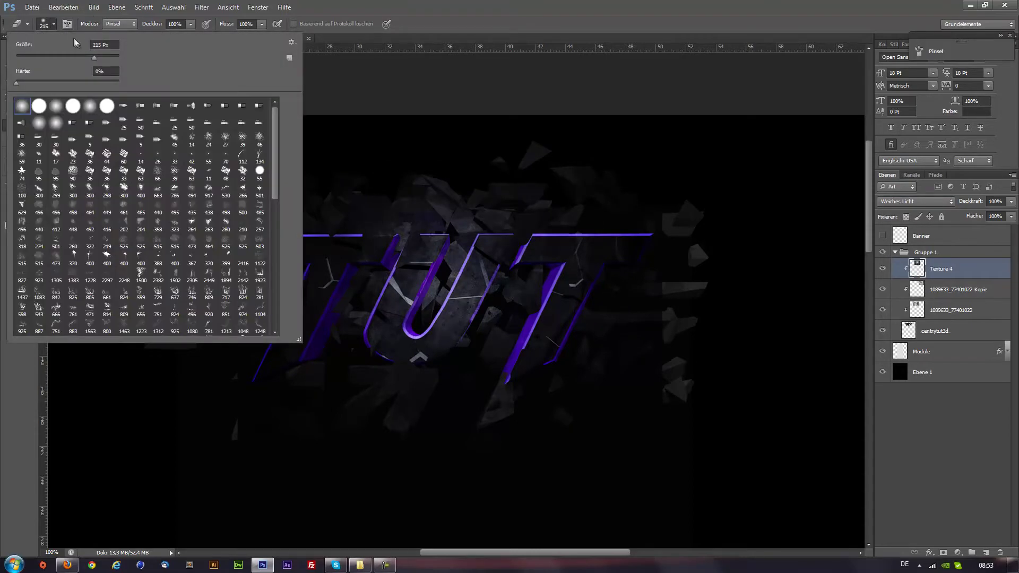
click(672, 182)
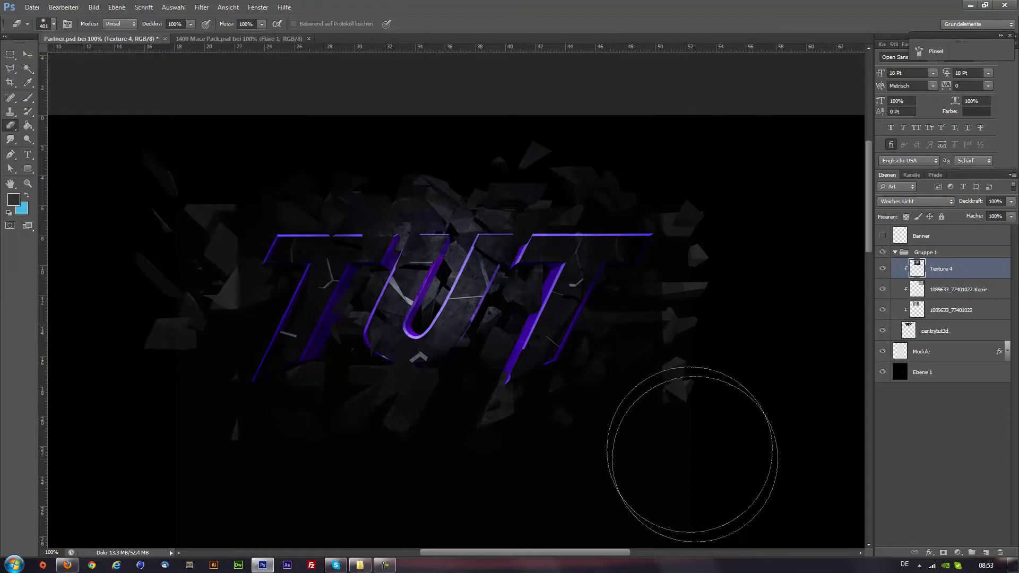
click(263, 428)
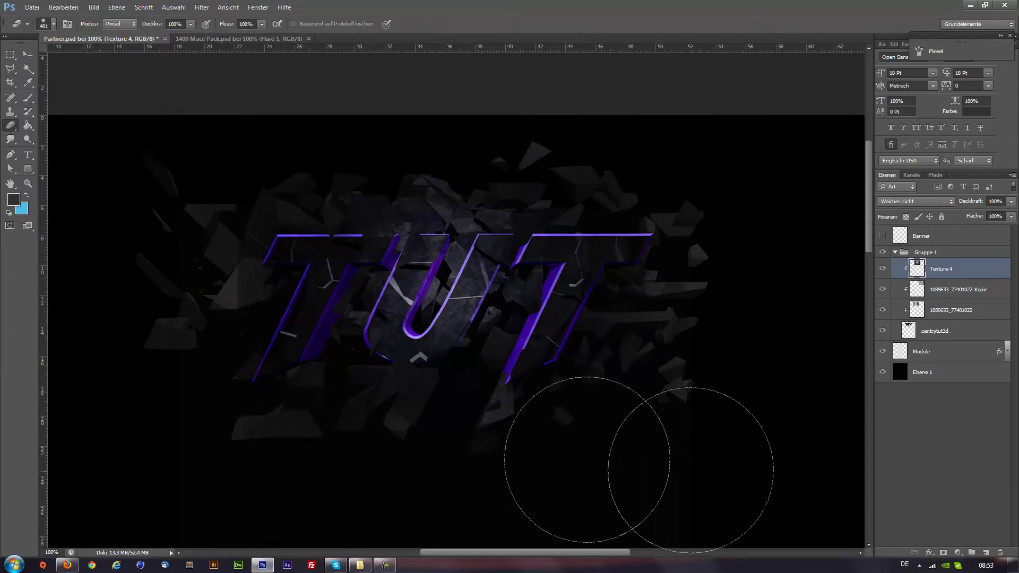
Lower Texture 4's fill to 31% and merge it with the fragment and text layers
click(1011, 216)
drag(1011, 228, 974, 231)
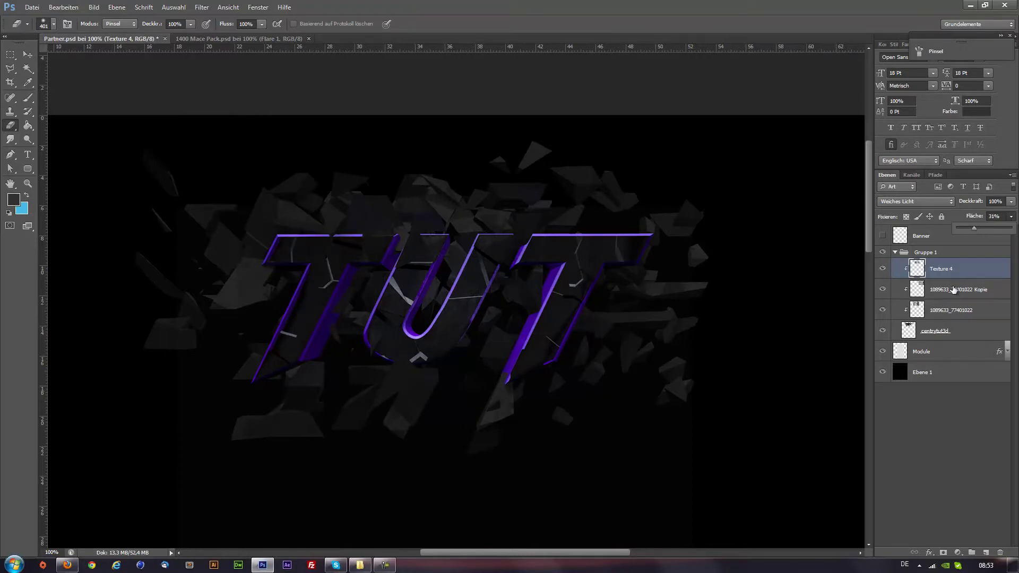
shift+click(945, 331)
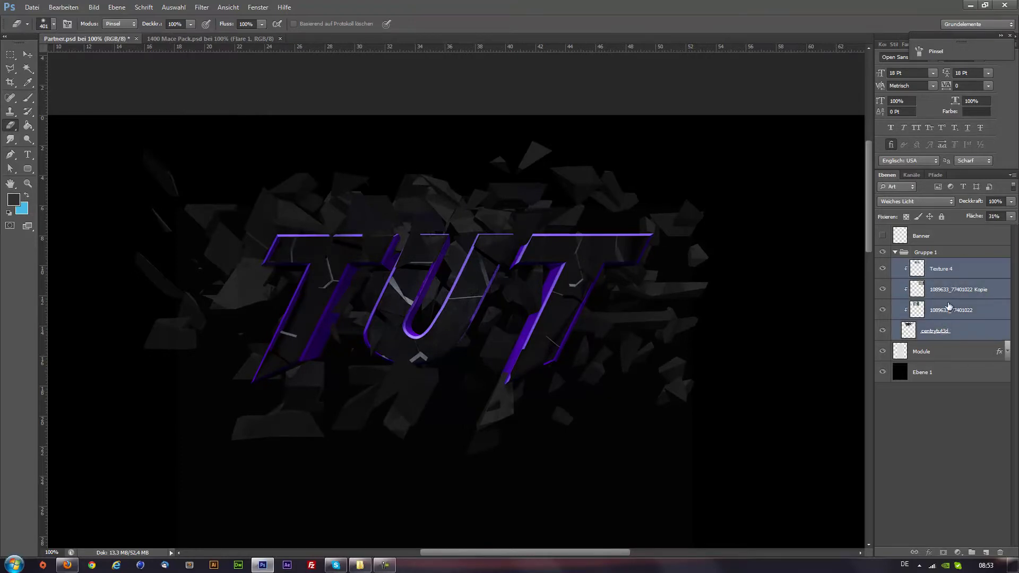
key(ctrl+e)
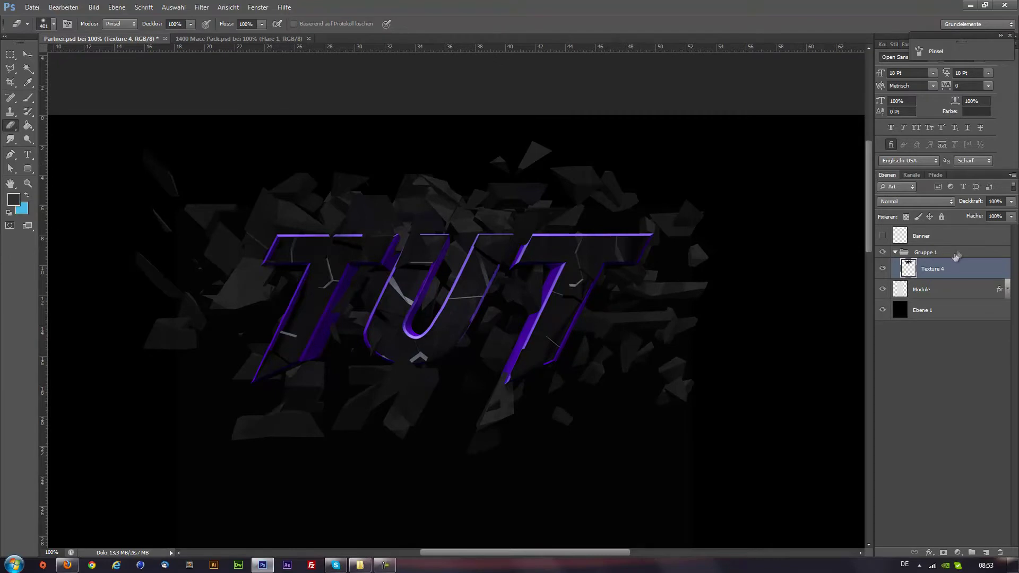
Duplicate Texture 4 twice and hide the top copy, Texture 4 Kopie 2
right_click(962, 271)
click(903, 222)
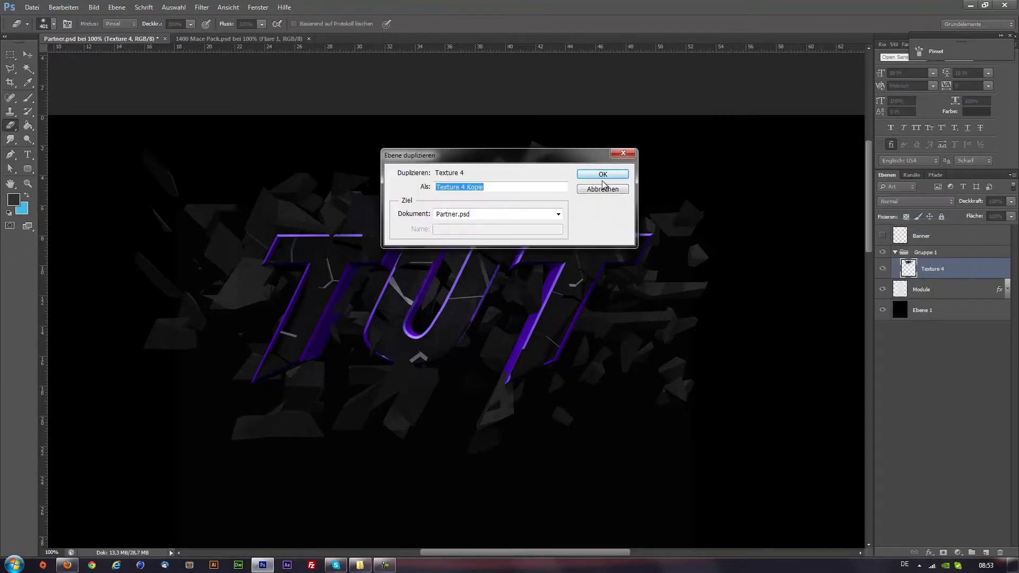
click(604, 175)
right_click(957, 270)
click(902, 225)
click(602, 173)
click(883, 268)
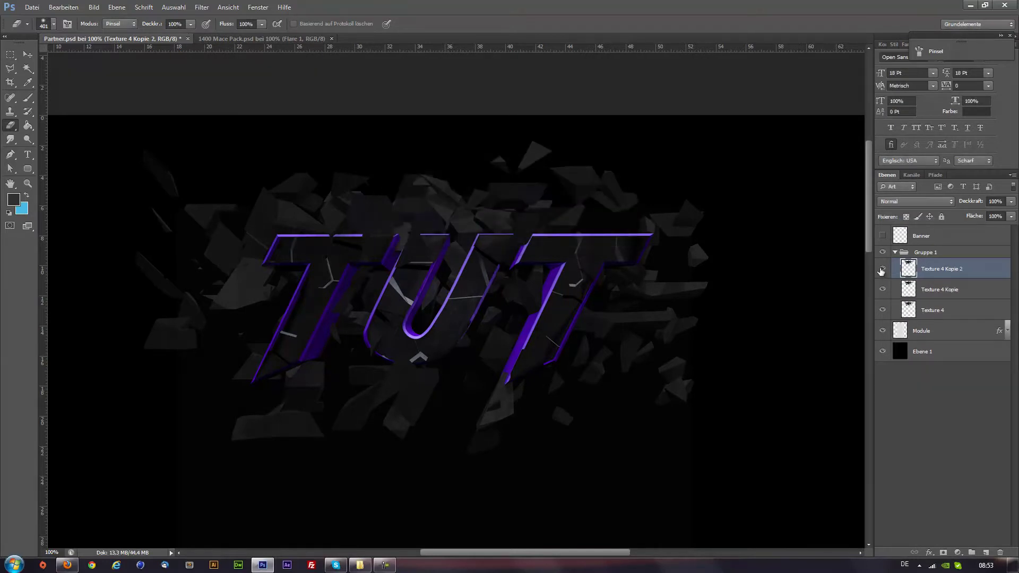
Apply Ölfarbe to Texture 4 Kopie with Reinheit 5,75, Borstendetails 0, more Glanzstärke, adjusted Winkelrichtung
click(950, 289)
click(202, 6)
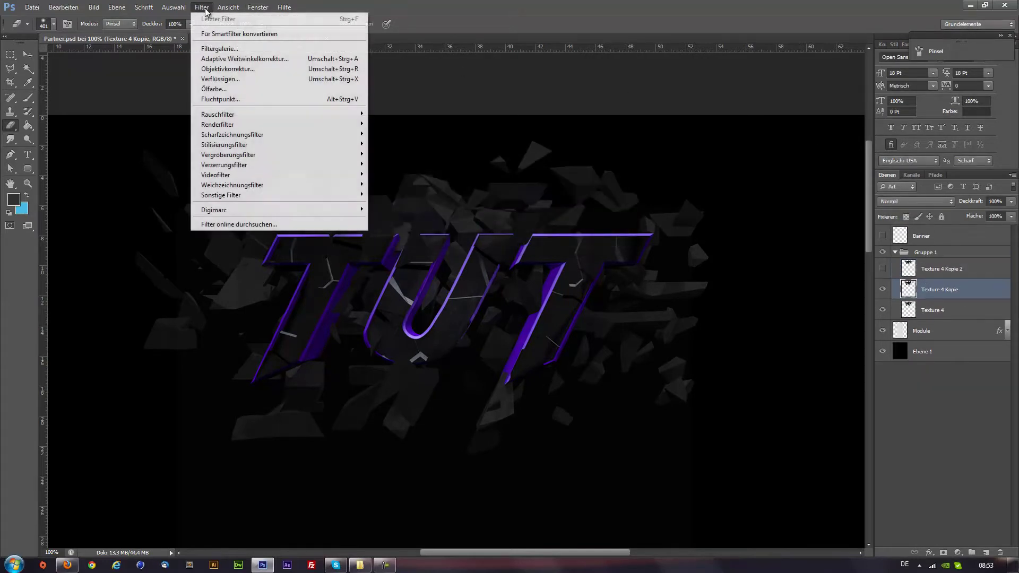
click(223, 90)
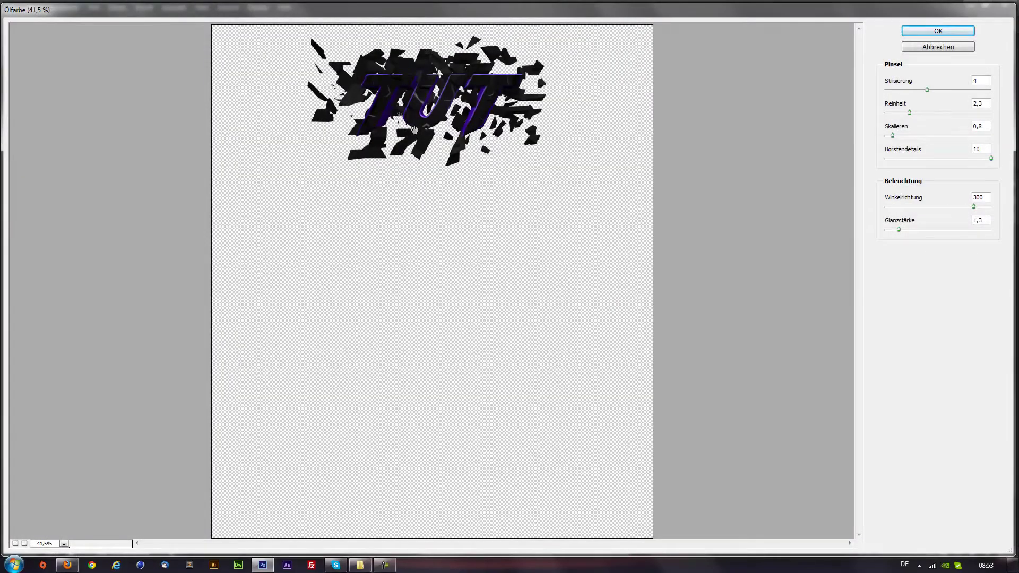
click(52, 544)
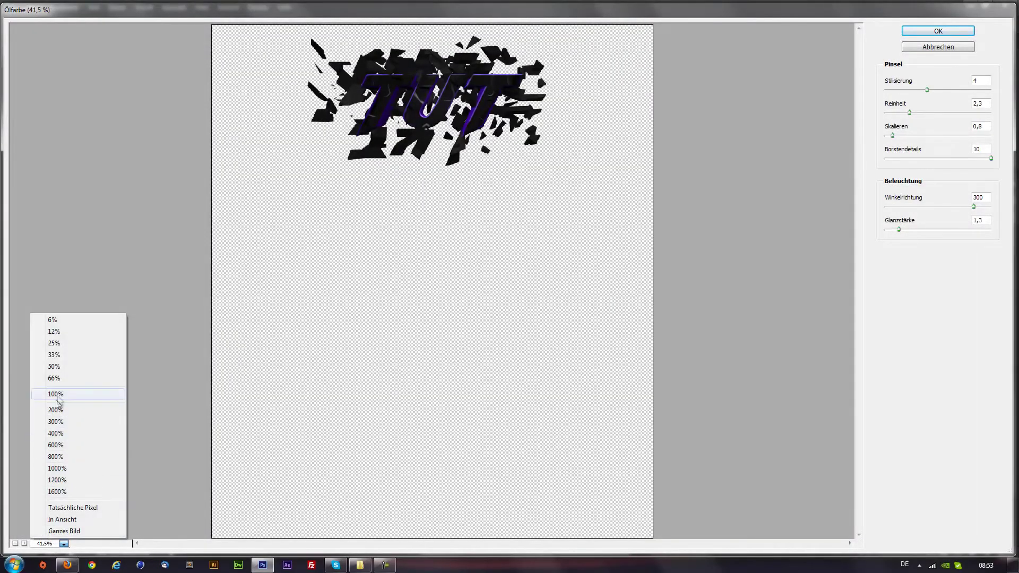
click(55, 394)
drag(505, 161, 443, 286)
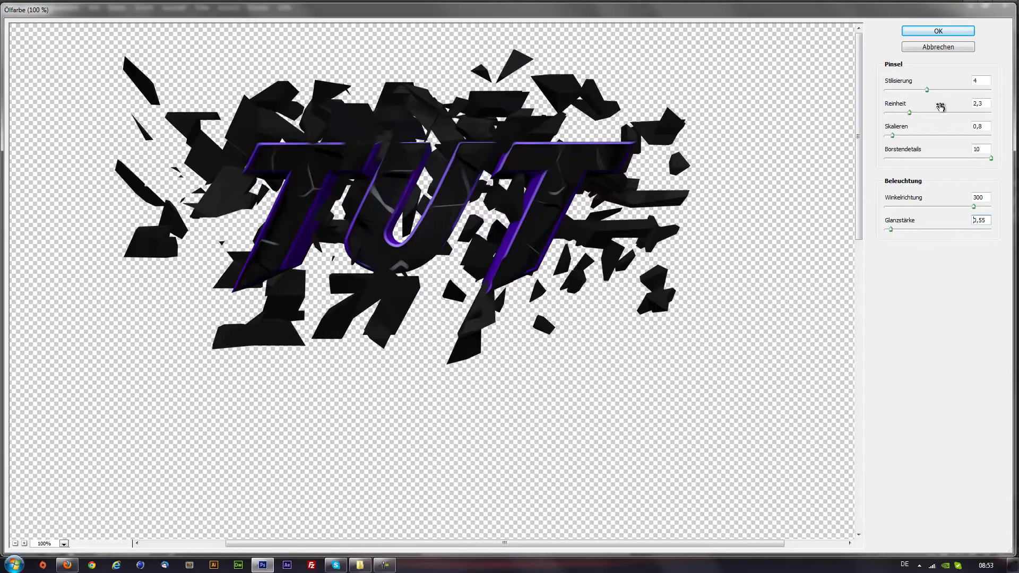
mouse_move(912, 115)
mouse_down()
mouse_move(946, 110)
mouse_move(900, 97)
mouse_move(949, 92)
mouse_move(938, 93)
mouse_up()
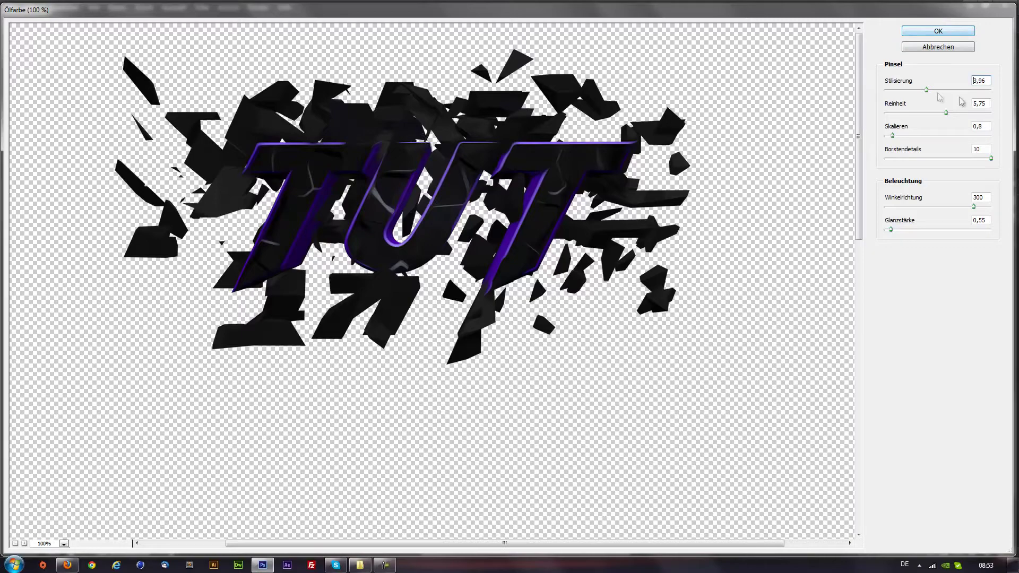
mouse_move(992, 160)
mouse_down()
mouse_move(884, 179)
mouse_move(908, 160)
mouse_up()
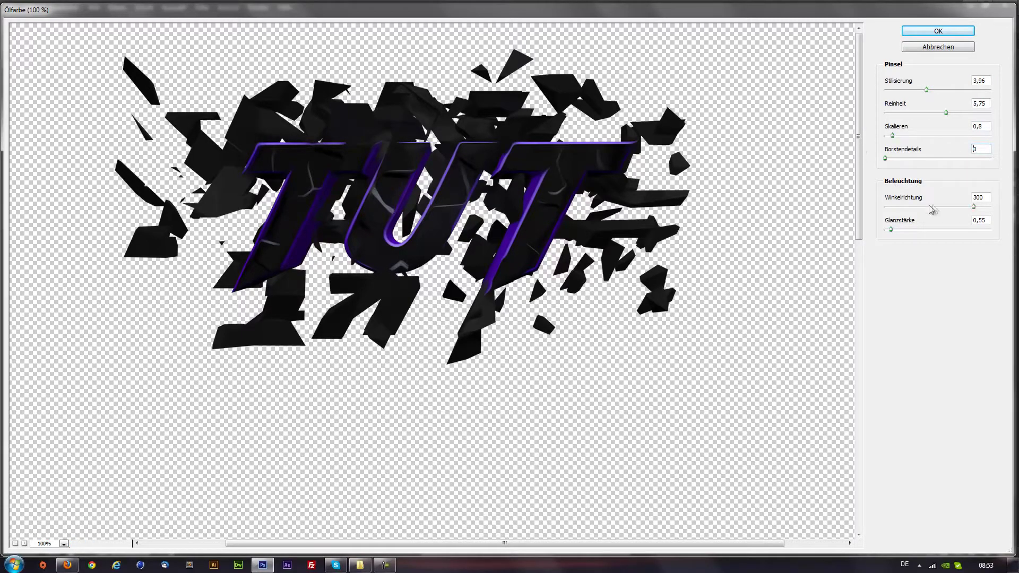
click(895, 231)
drag(891, 228, 895, 231)
drag(973, 207, 919, 211)
click(938, 32)
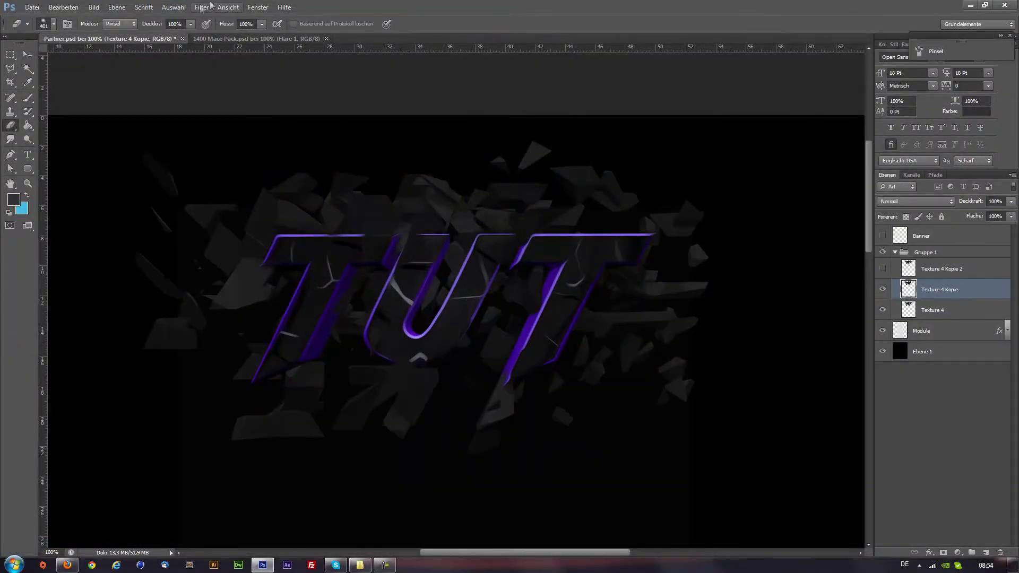
Sharpen the oil-painted copy, clip it to the layer below and lower its fill to 35%
click(207, 6)
click(142, 147)
right_click(952, 289)
click(835, 318)
click(1012, 217)
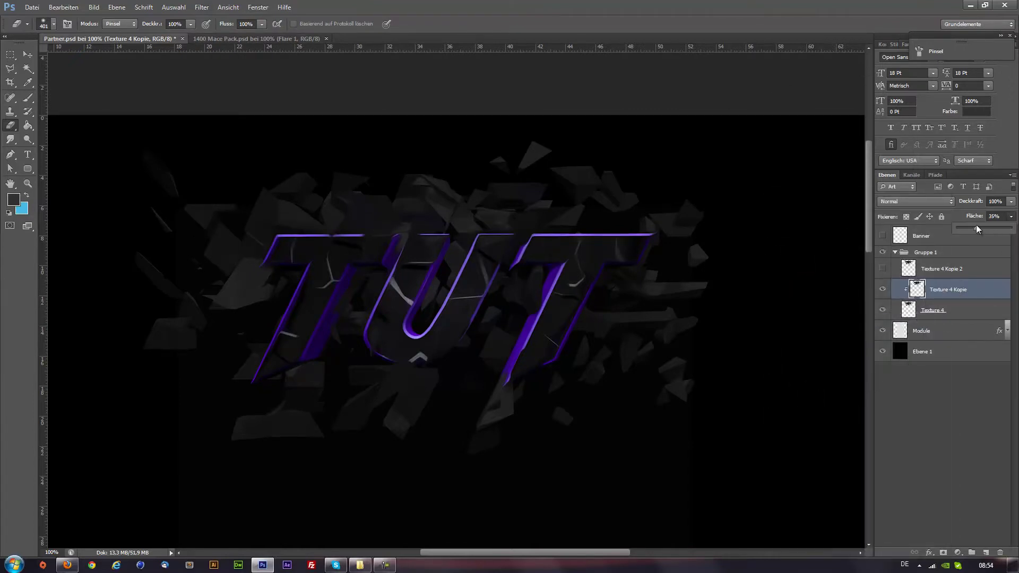
click(883, 268)
Show Texture 4 Kopie 2 and apply the Leuchtende Konturen glowing edges filter
click(936, 270)
click(202, 8)
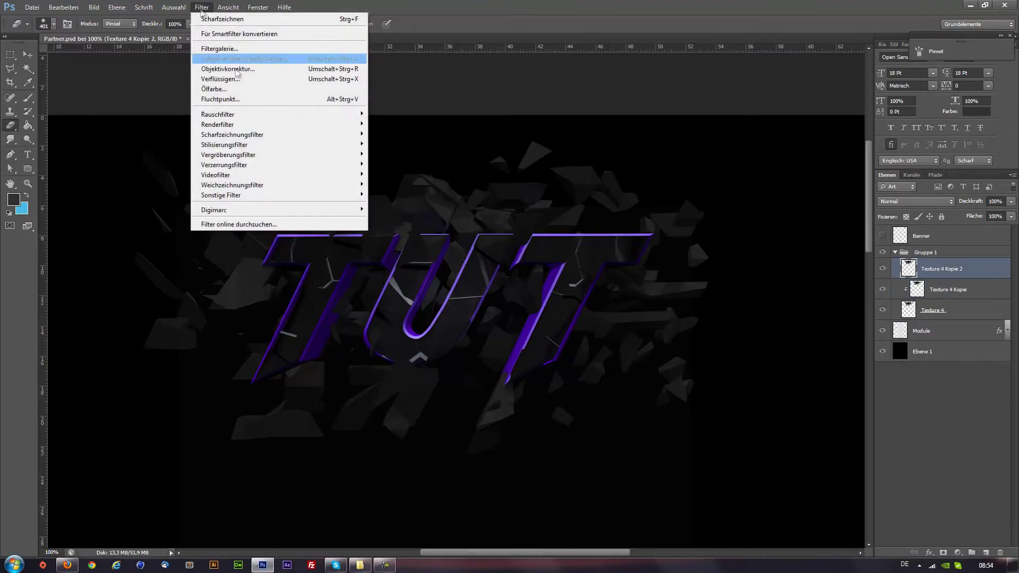
click(234, 47)
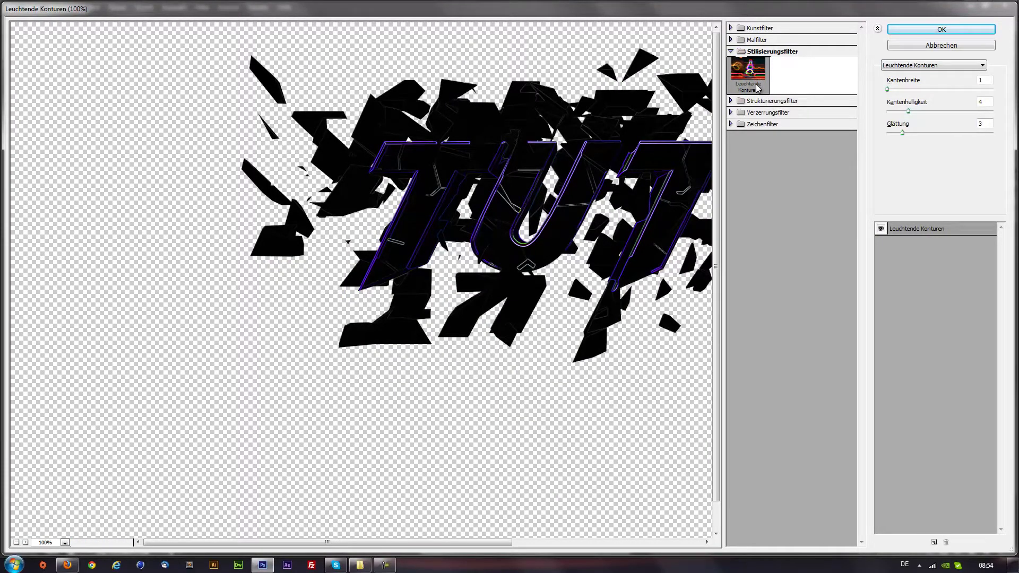
click(952, 29)
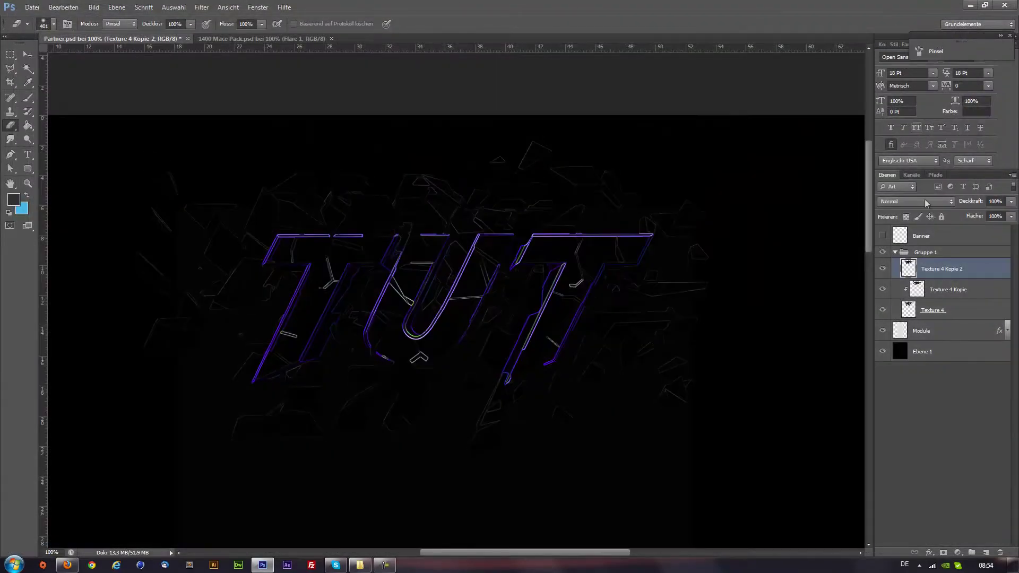
Set Texture 4 Kopie 2's blend mode to Farbig abwedeln and toggle it to compare
click(924, 201)
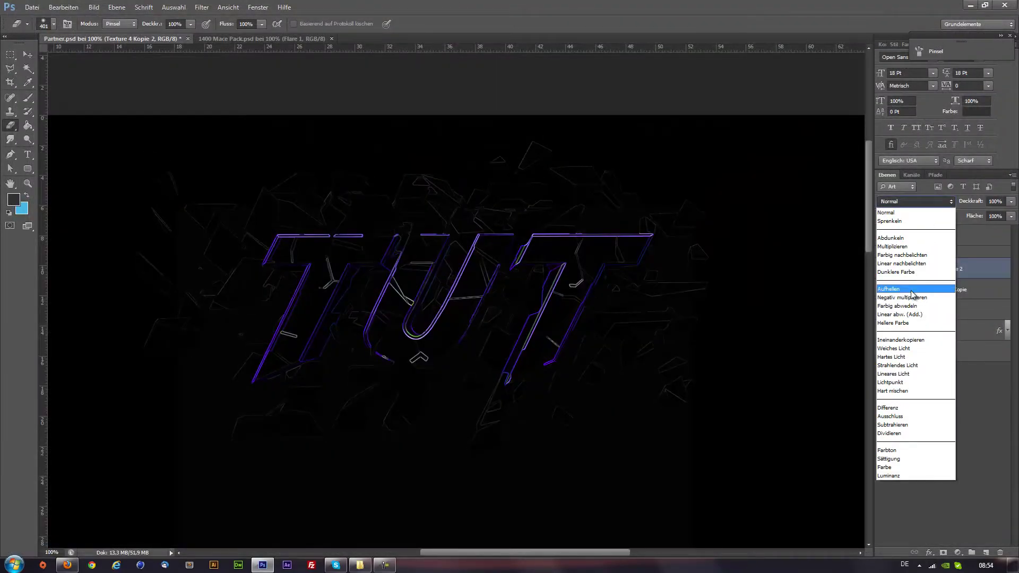
click(916, 293)
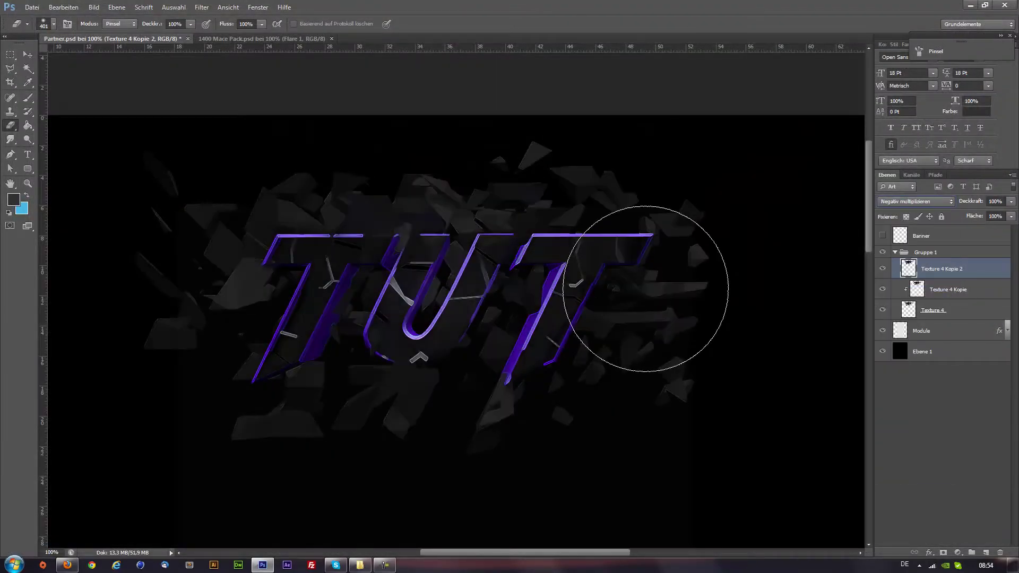
key(Down)
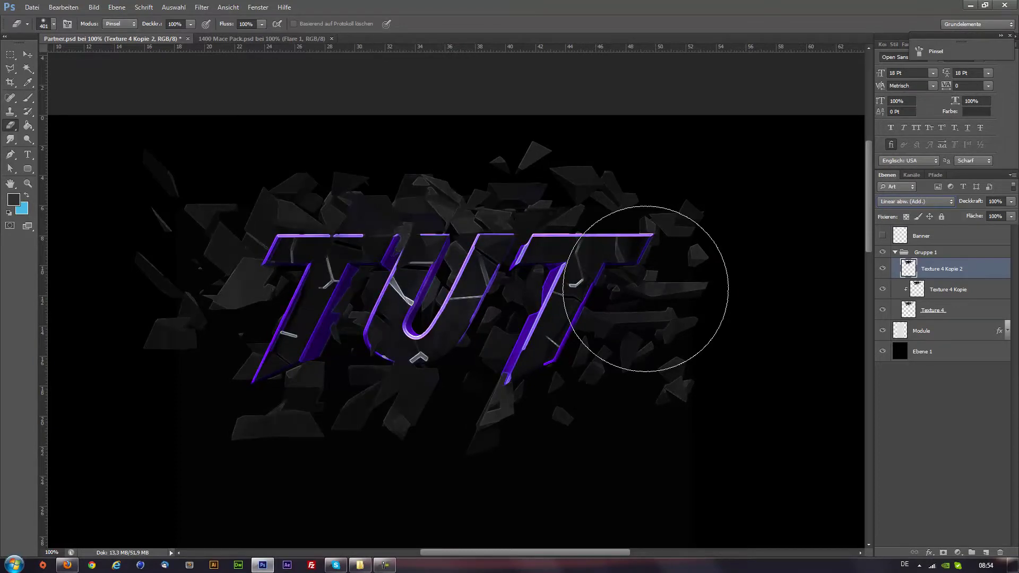
key(Down)
key(Up)
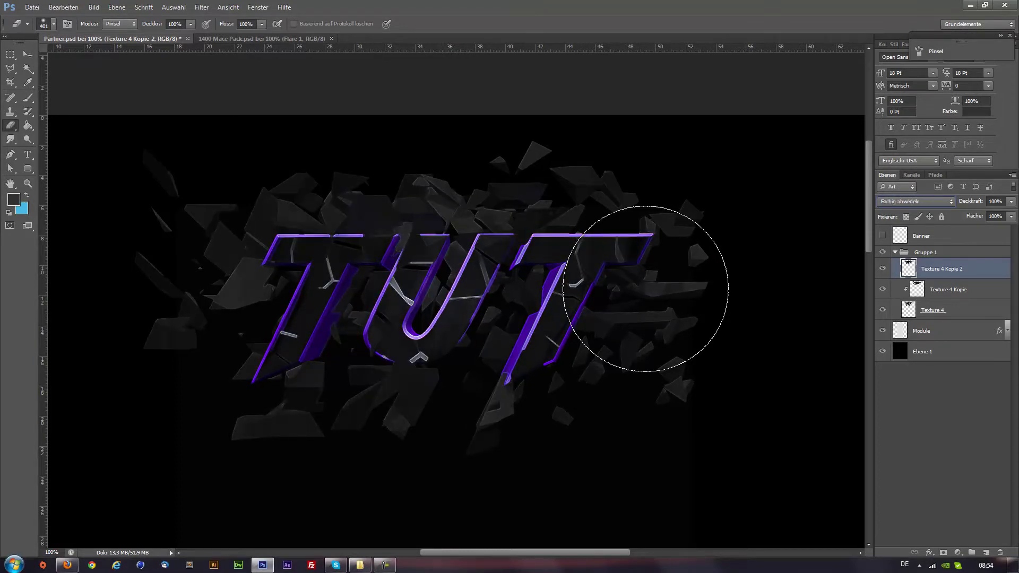
click(883, 269)
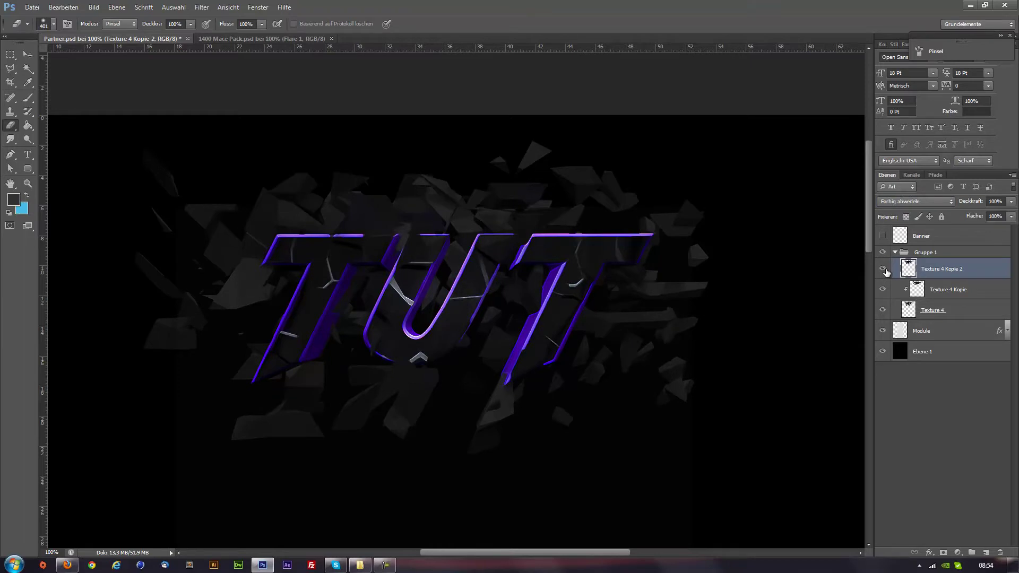
right_click(959, 264)
Clip Texture 4 Kopie 2, then duplicate it as Kopie 3 blended Linear abw. (Add.) at 25% fill
click(869, 319)
right_click(977, 270)
click(870, 224)
key(Return)
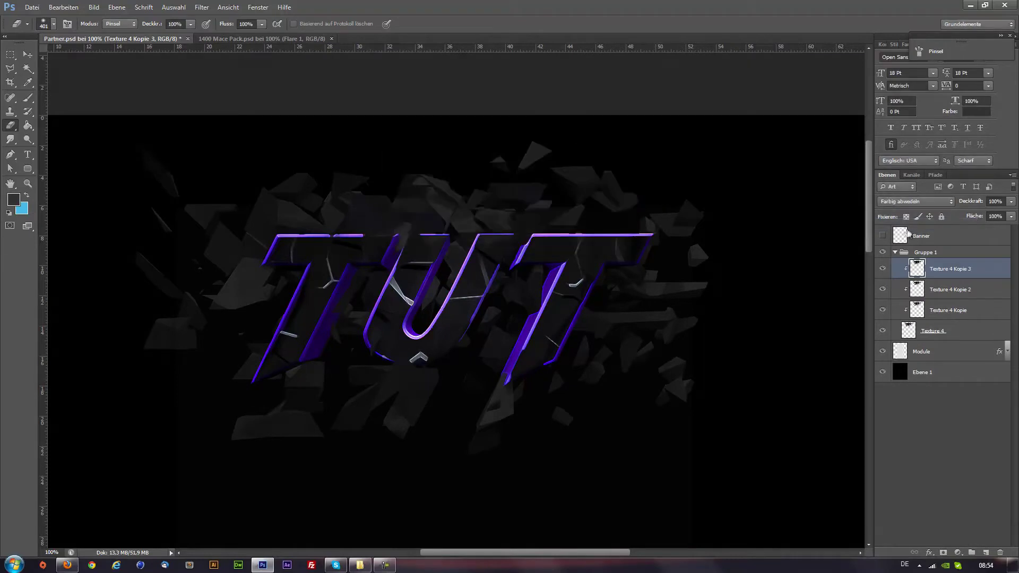
click(925, 203)
click(913, 325)
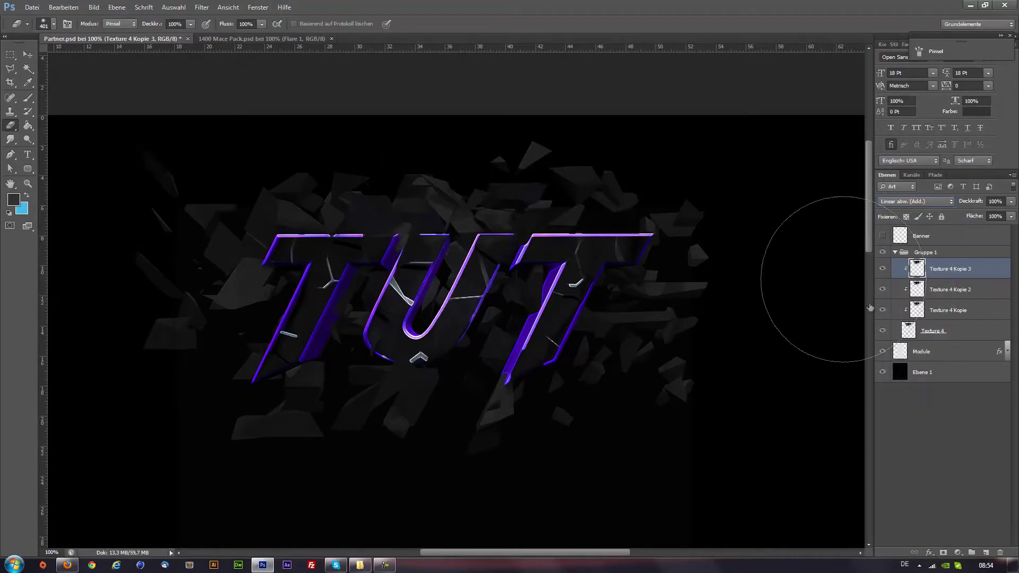
click(1011, 216)
drag(993, 234, 977, 229)
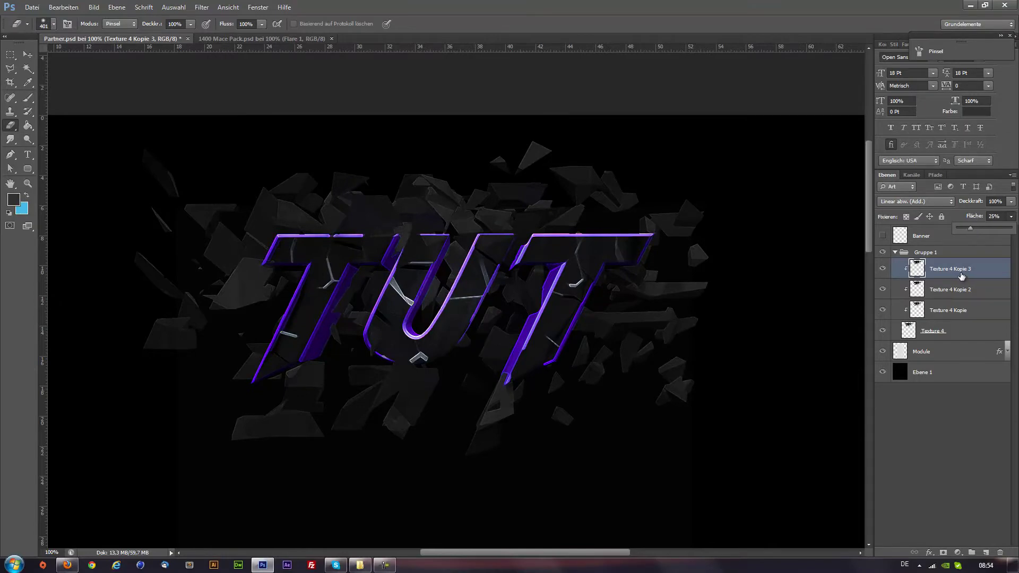
click(986, 275)
Give Texture 4 a Weiches Licht gradient overlay scaled to 150%
double_click(976, 334)
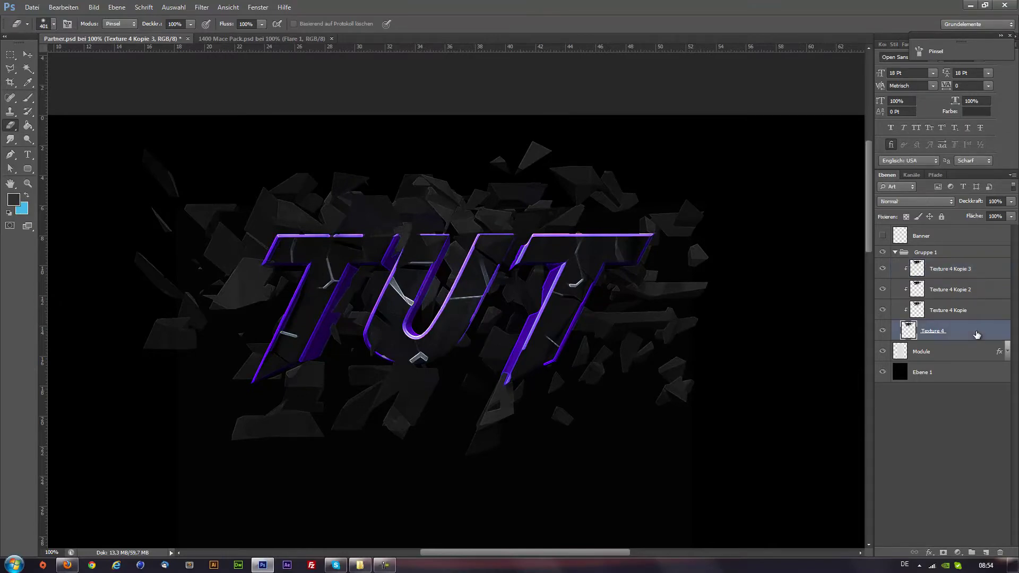
click(584, 429)
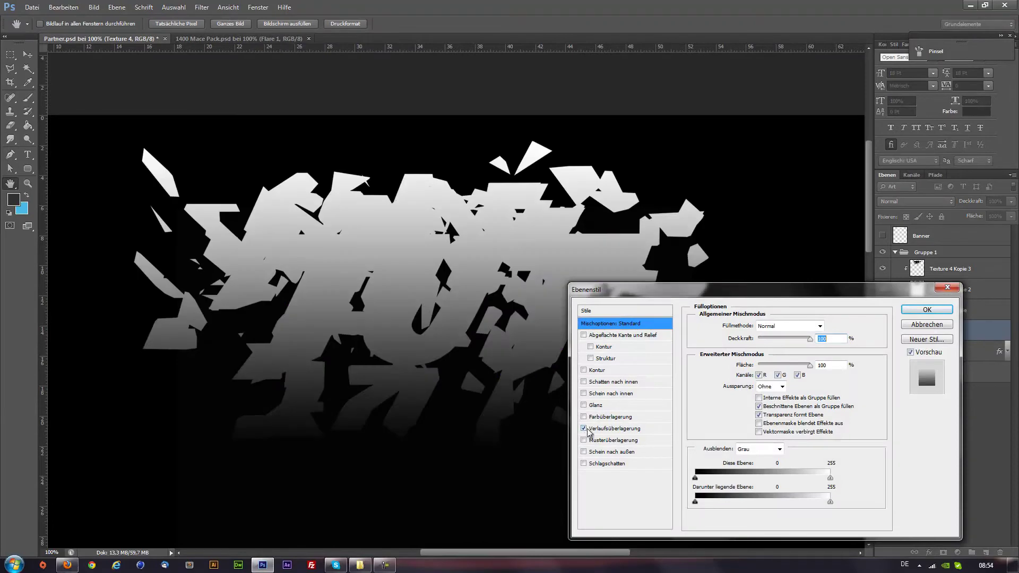
click(605, 429)
click(763, 326)
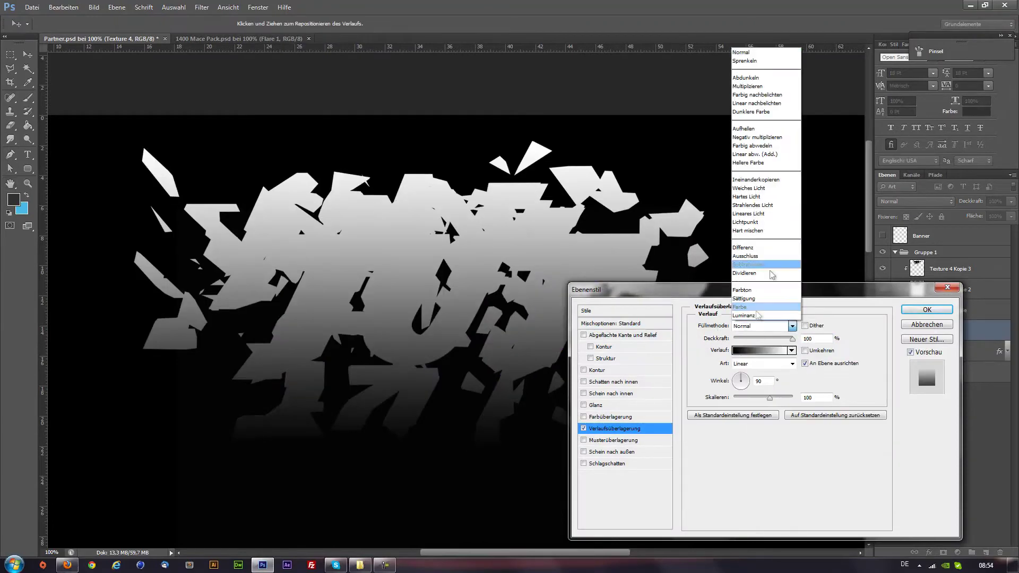
click(759, 203)
drag(769, 397, 844, 389)
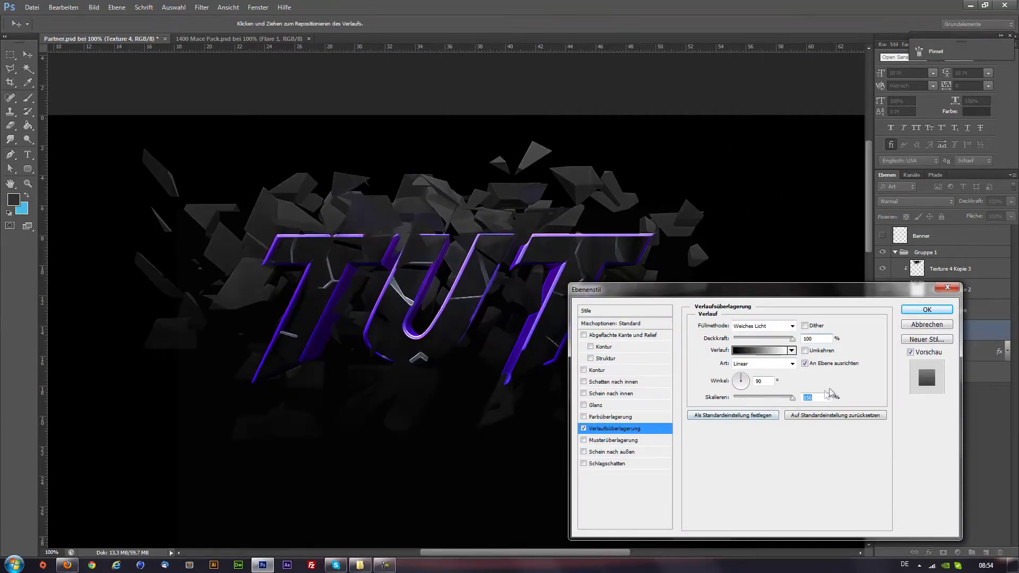
click(743, 324)
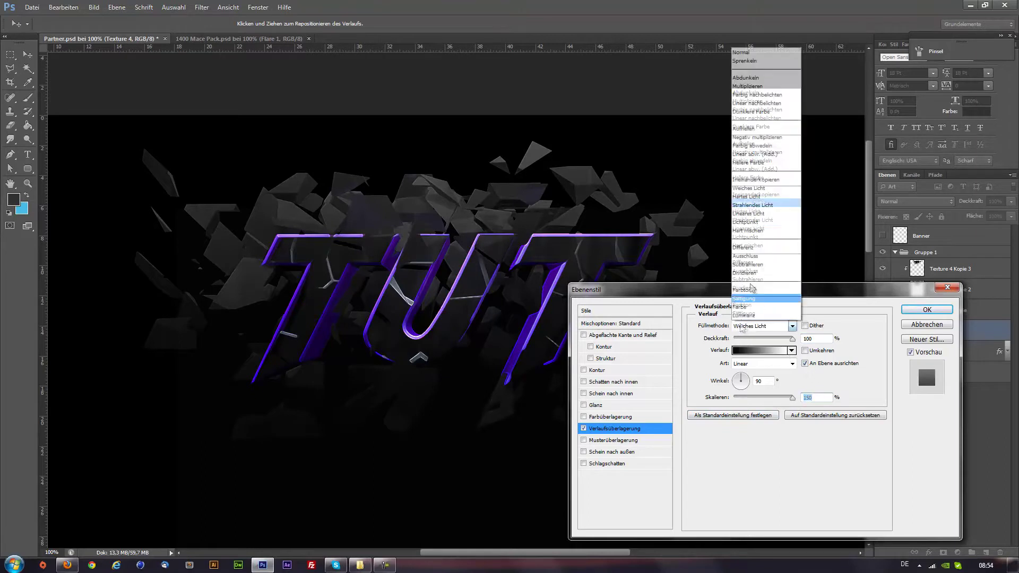
click(764, 326)
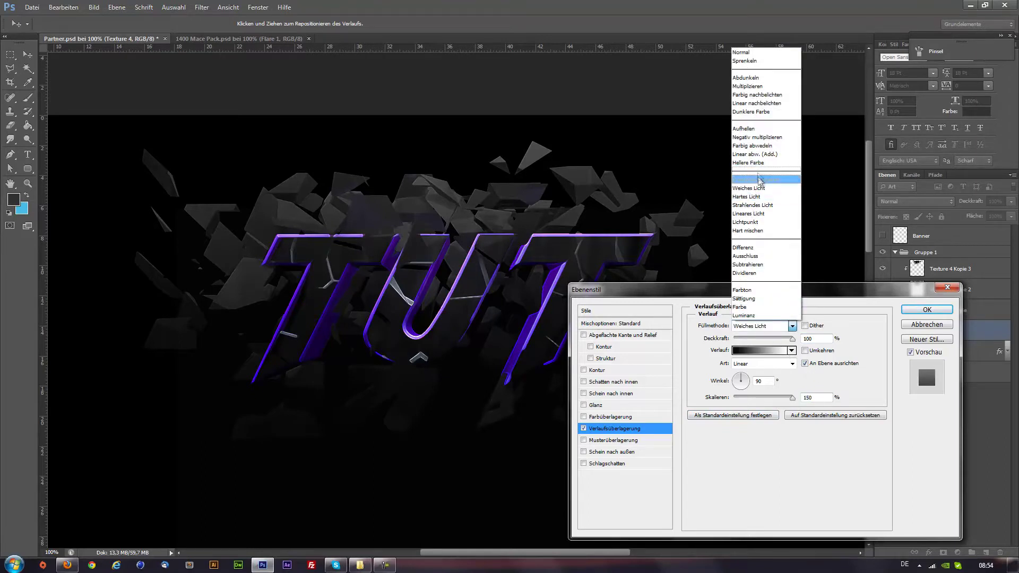
click(764, 186)
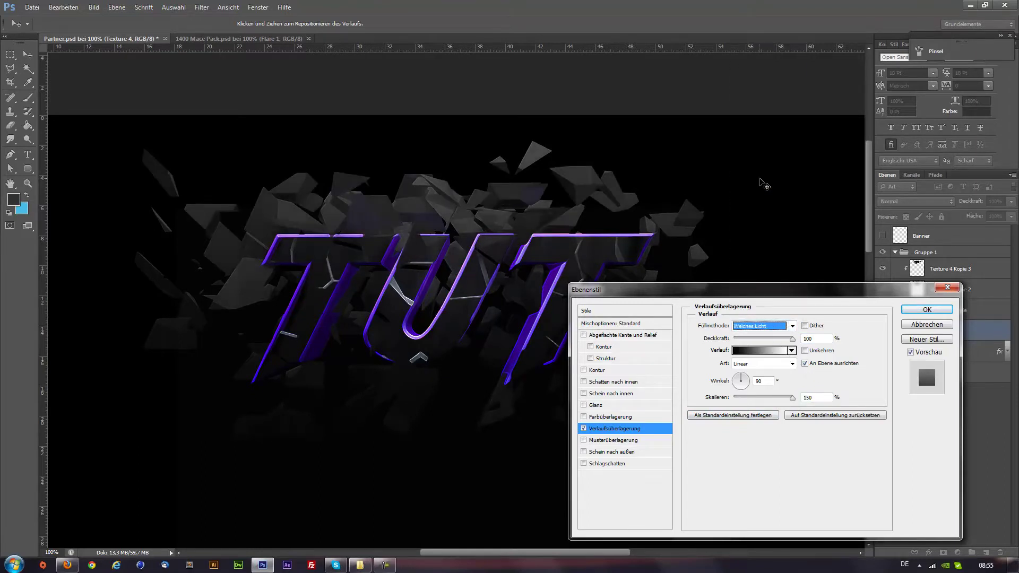
click(927, 310)
key(e)
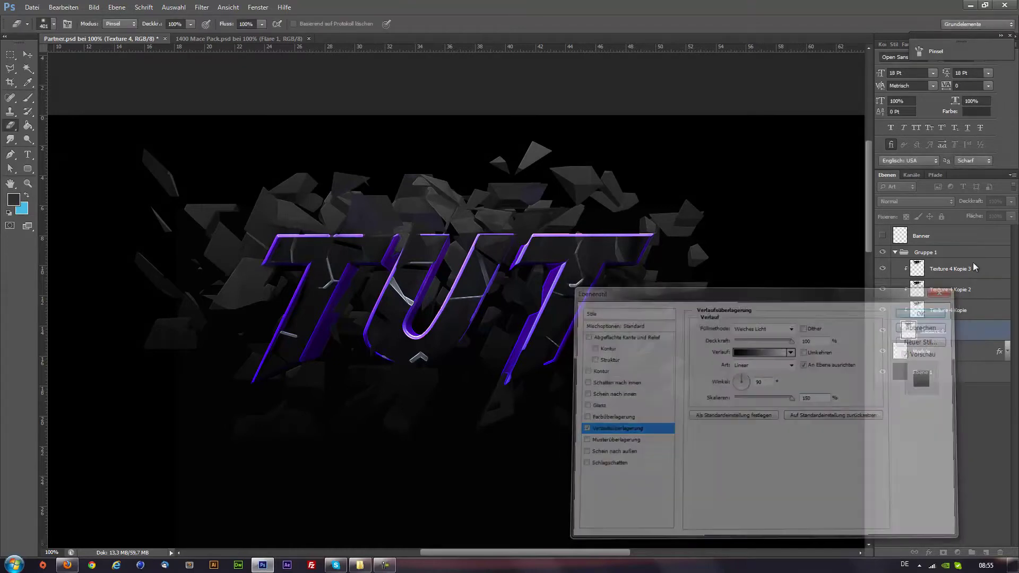
click(973, 267)
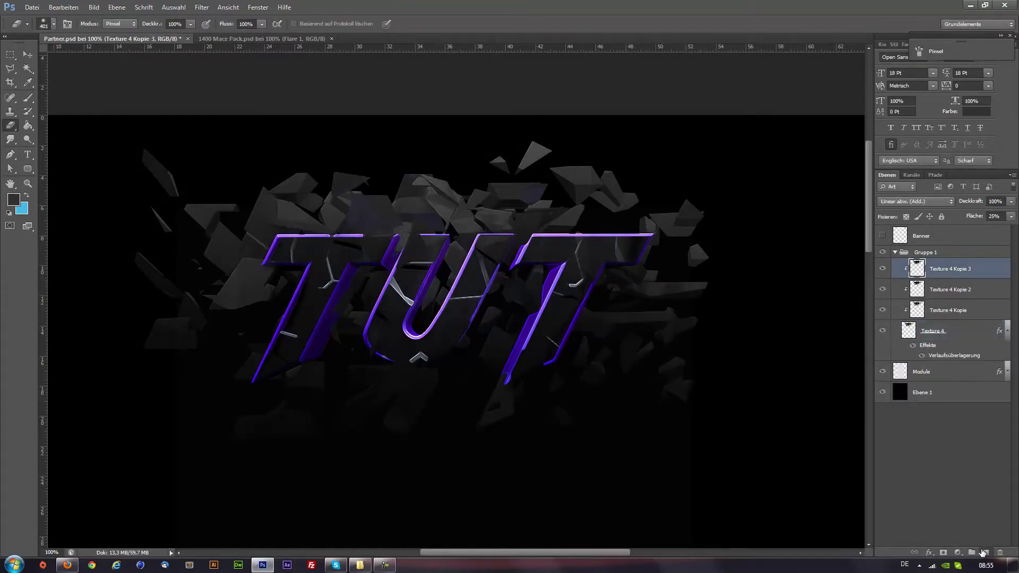
On a new layer, paint black over the shards with a 401 px brush
click(982, 552)
click(28, 98)
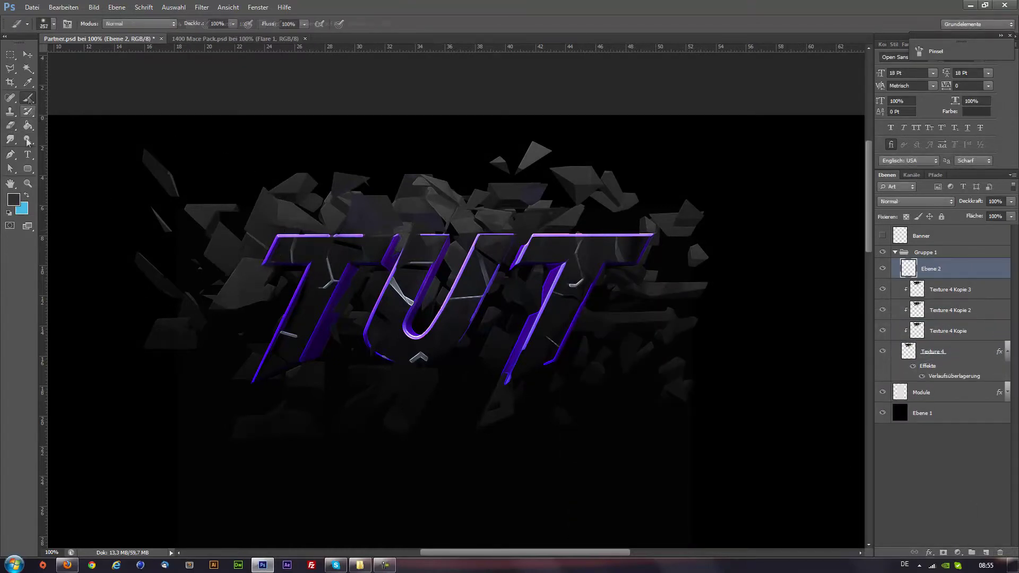
click(13, 201)
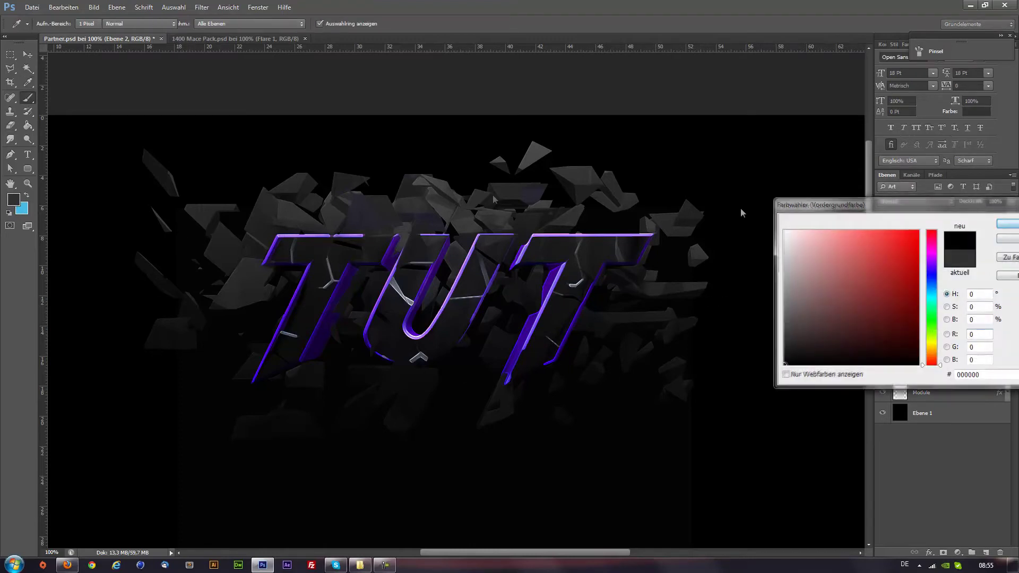
key(Return)
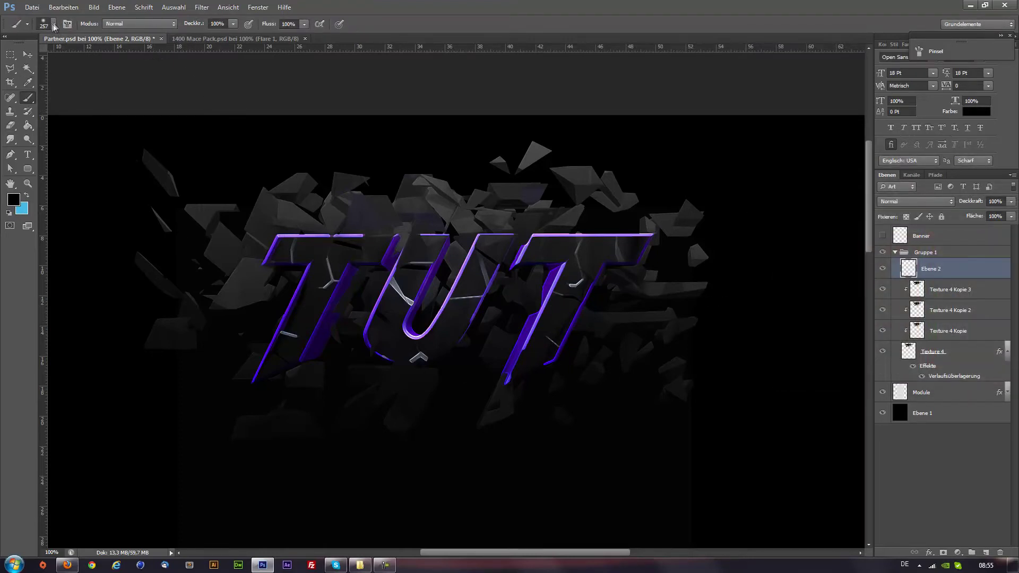
click(53, 24)
text(401)
key(Return)
mouse_move(661, 137)
mouse_down()
mouse_move(307, 125)
mouse_move(159, 193)
mouse_move(170, 307)
mouse_move(606, 454)
mouse_move(728, 323)
mouse_move(410, 137)
mouse_up()
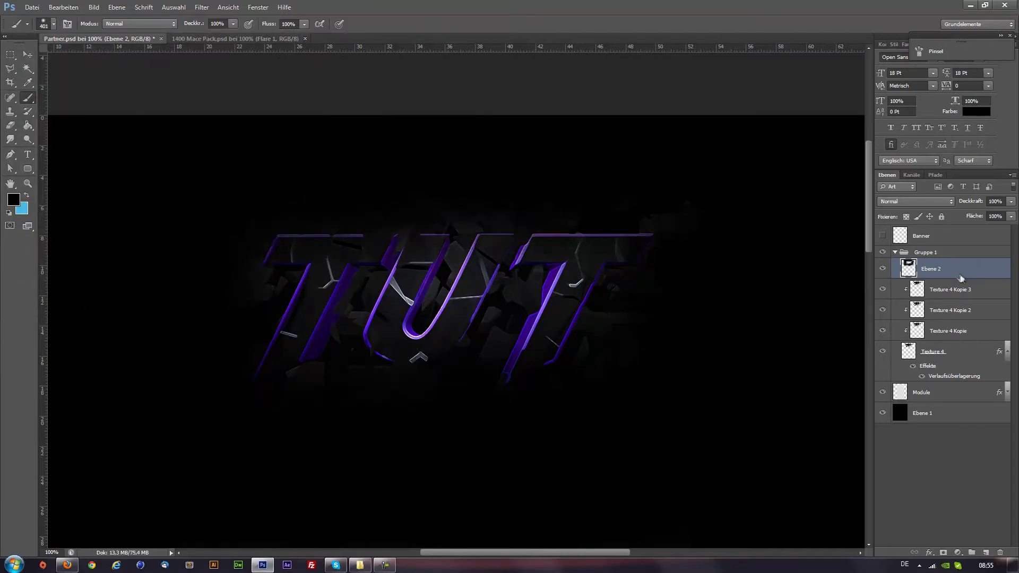
Clip Ebene 2 to the layers below, blended Weiches Licht at about 47% fill
right_click(961, 279)
click(884, 311)
click(916, 201)
click(891, 348)
click(1011, 217)
drag(975, 234, 982, 229)
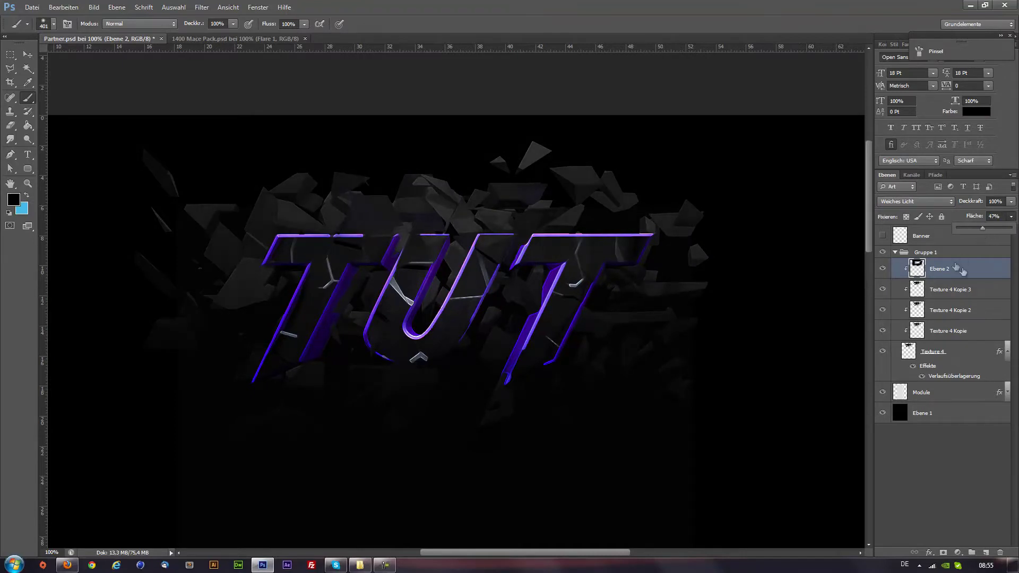
Paint black around the T's on another layer, blended Weiches Licht at 39% fill
click(985, 552)
drag(619, 212, 626, 233)
mouse_move(467, 211)
mouse_down()
mouse_move(250, 216)
mouse_move(318, 410)
mouse_up()
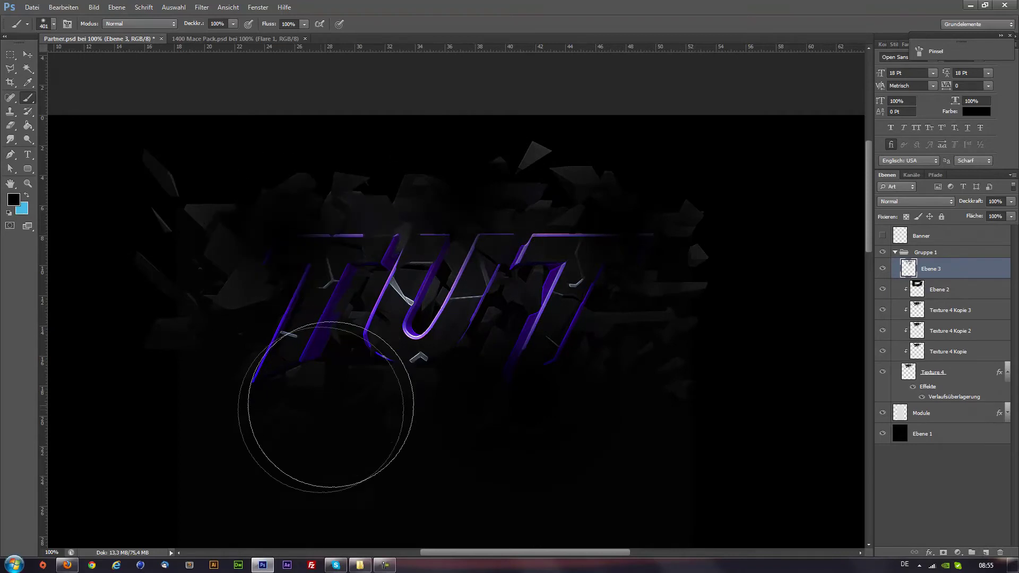
right_click(954, 274)
key(Escape)
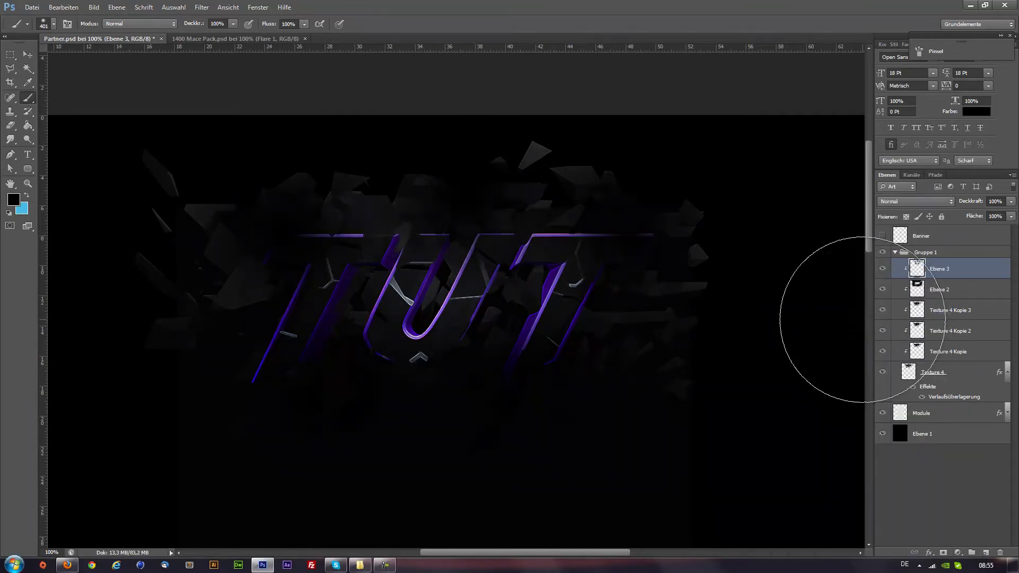
click(914, 201)
click(901, 339)
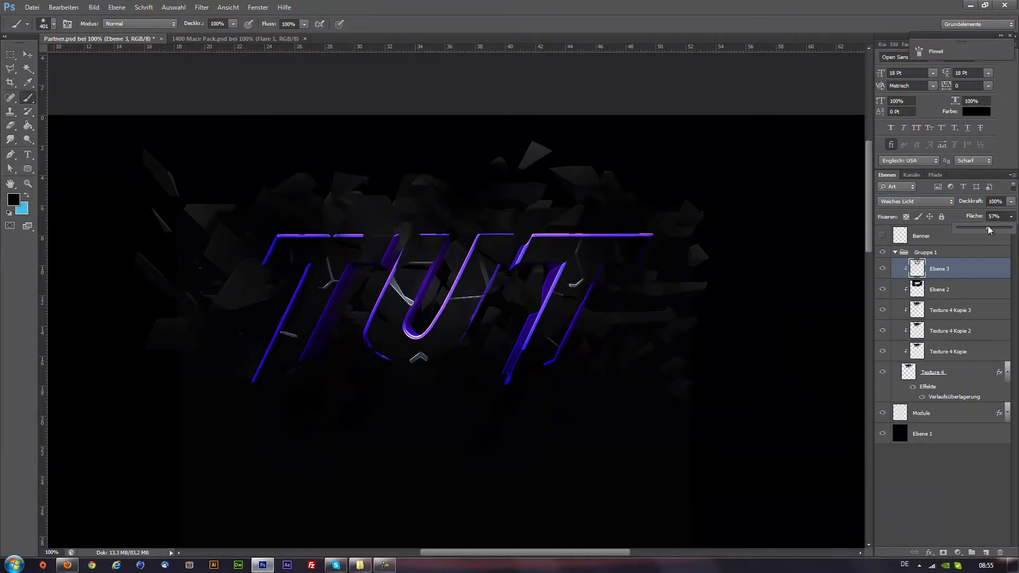
drag(988, 225, 979, 218)
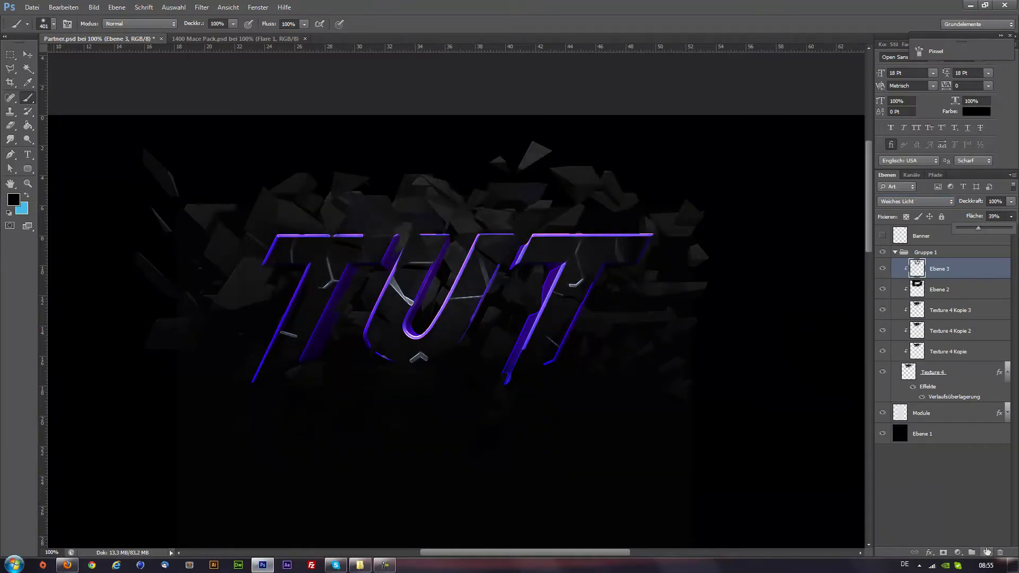
click(987, 552)
click(13, 200)
Paint five soft white glow spots around the TUT letters
click(784, 230)
click(1007, 223)
key(b)
click(454, 172)
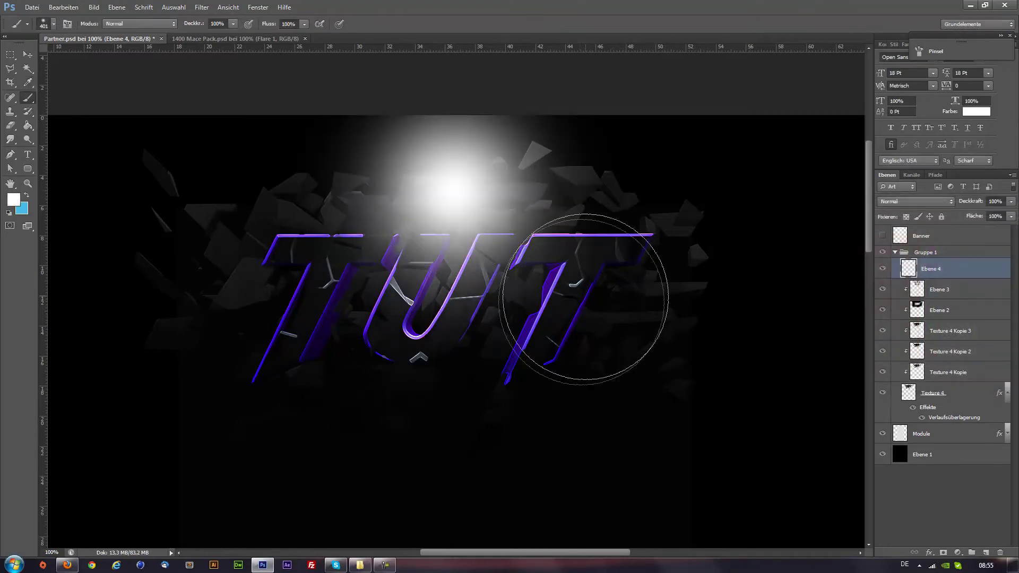
click(595, 372)
click(584, 234)
click(260, 302)
click(398, 366)
Clip the glow layer Ebene 4 to the shards, blended Ineinanderkopieren at reduced fill
right_click(950, 268)
click(860, 321)
click(933, 202)
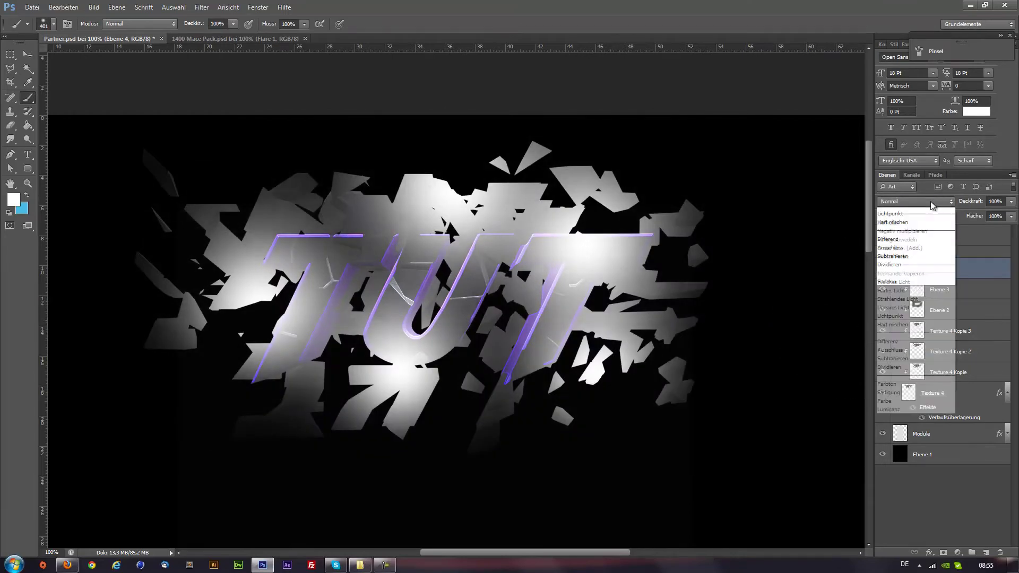
click(901, 273)
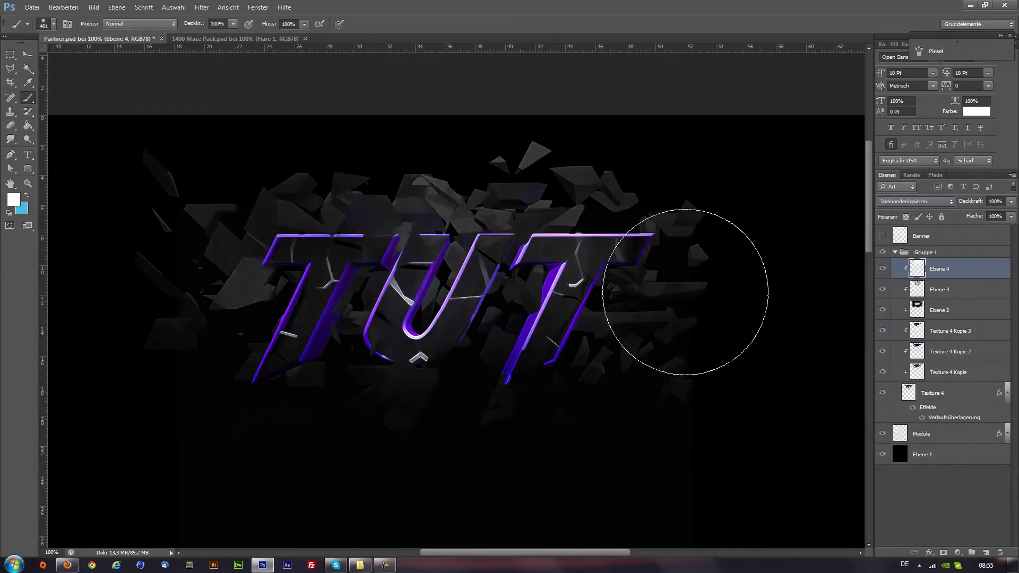
drag(1012, 219, 1001, 228)
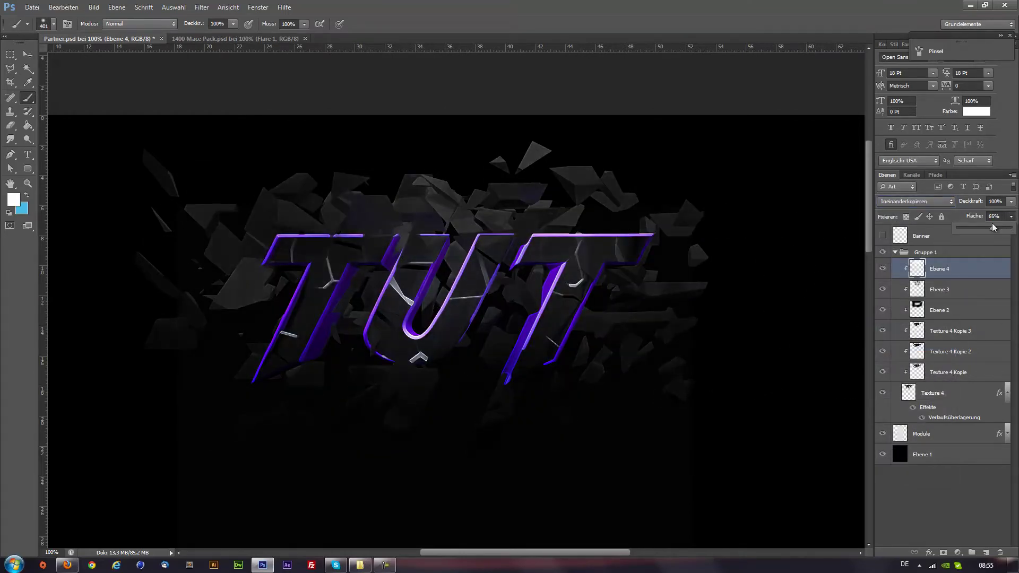
click(972, 268)
Duplicate Gruppe 1 as Gruppe 1 Kopie
click(896, 253)
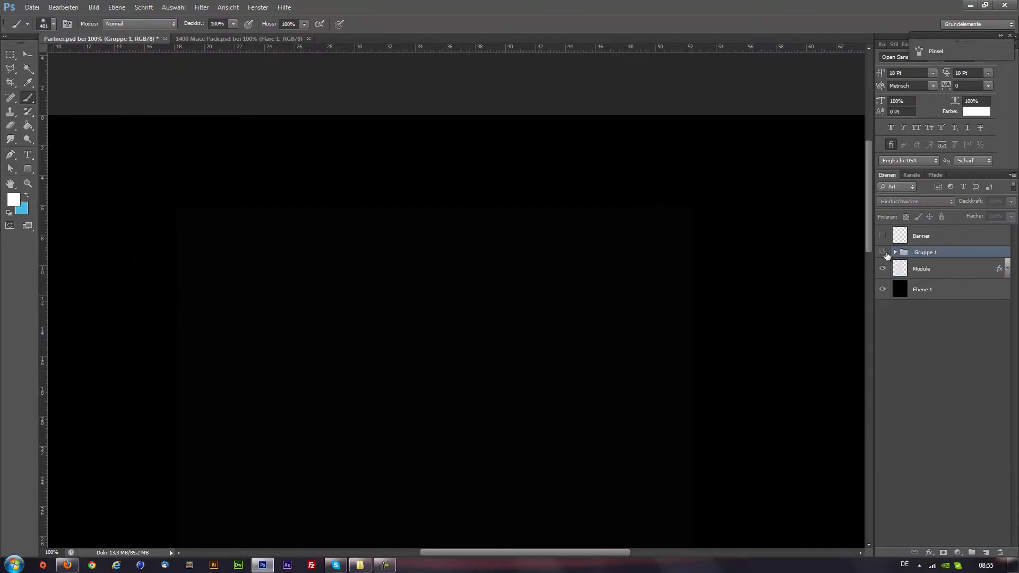
right_click(930, 253)
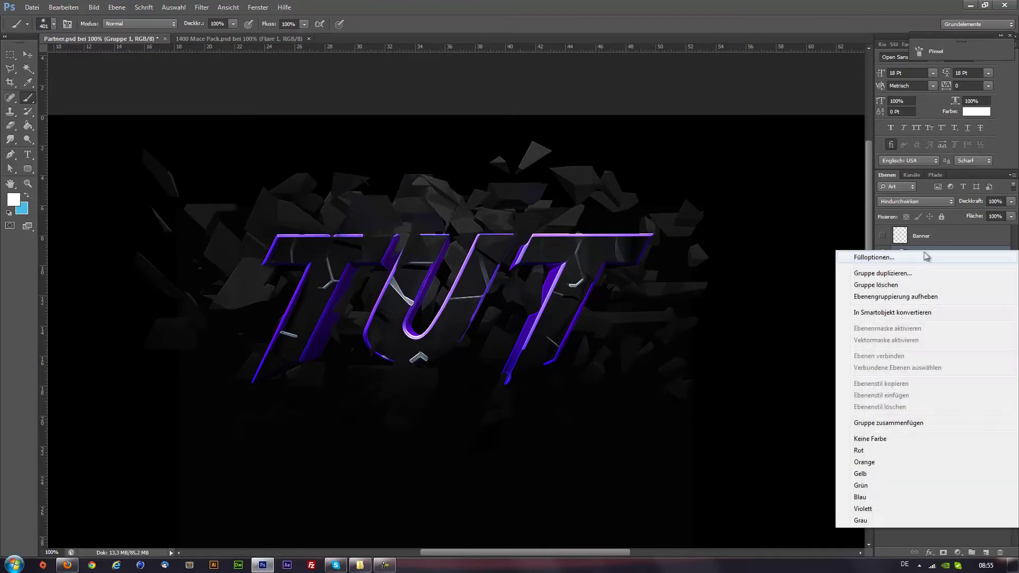
click(921, 269)
click(621, 176)
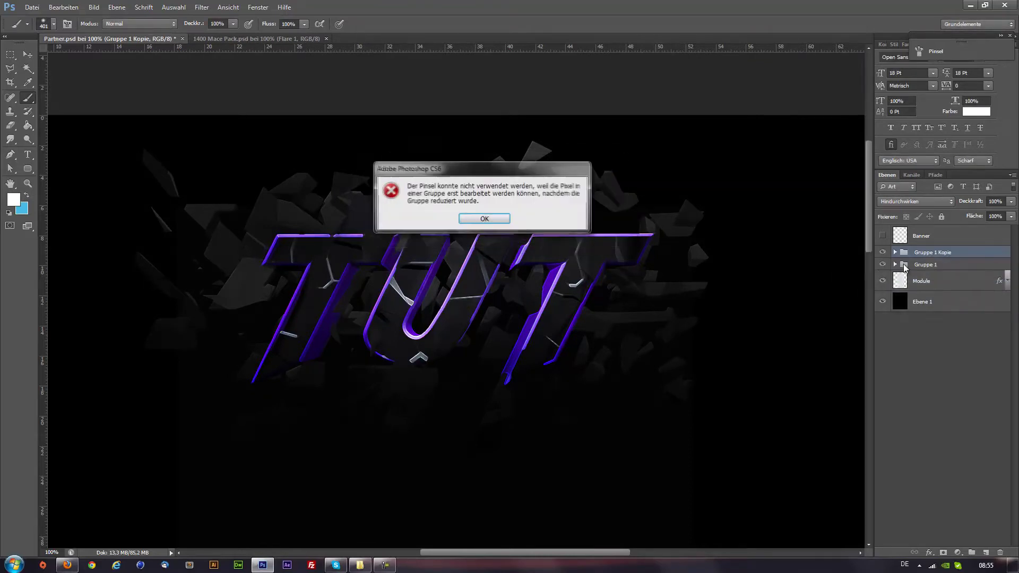
Merge Gruppe 1 Kopie, place it inside new group Gruppe 2, and hide Gruppe 1
click(501, 220)
key(ctrl+e)
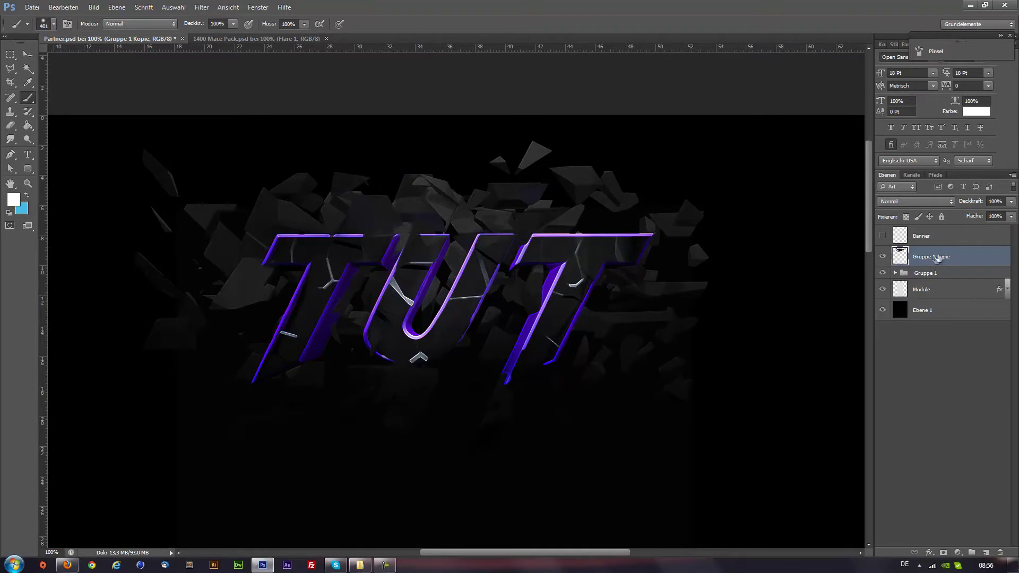
drag(935, 259, 935, 300)
click(974, 554)
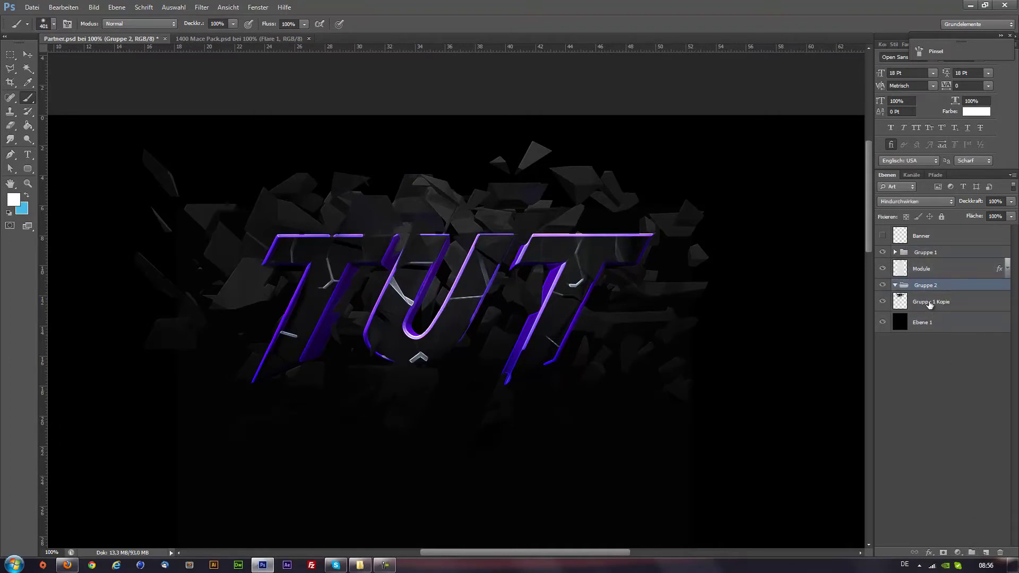
click(384, 566)
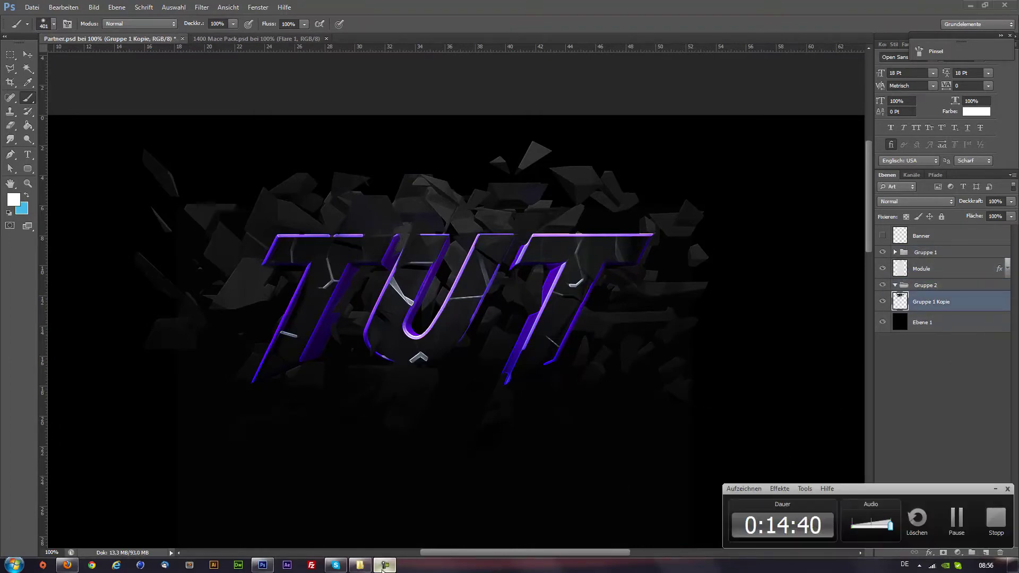
click(383, 565)
drag(934, 302, 935, 285)
click(882, 252)
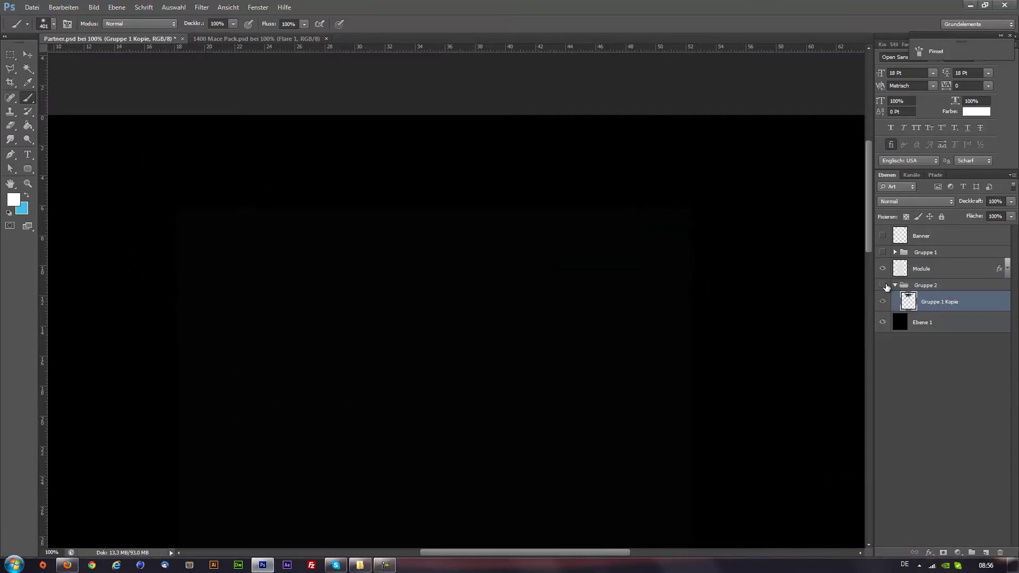
Scale the TUT artwork to about 74% and move it toward the canvas top
click(28, 54)
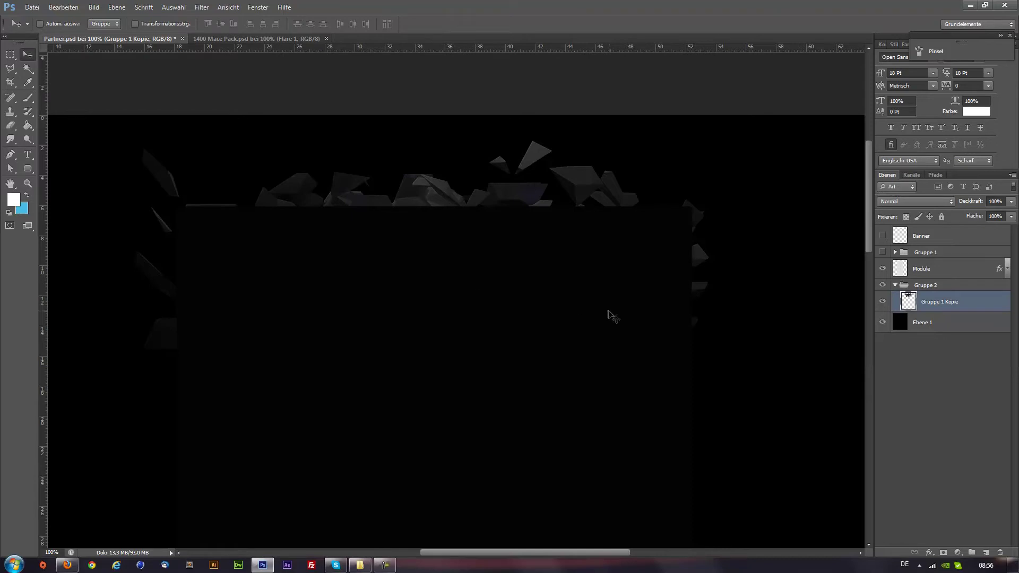
key(ctrl+t)
drag(711, 458, 552, 370)
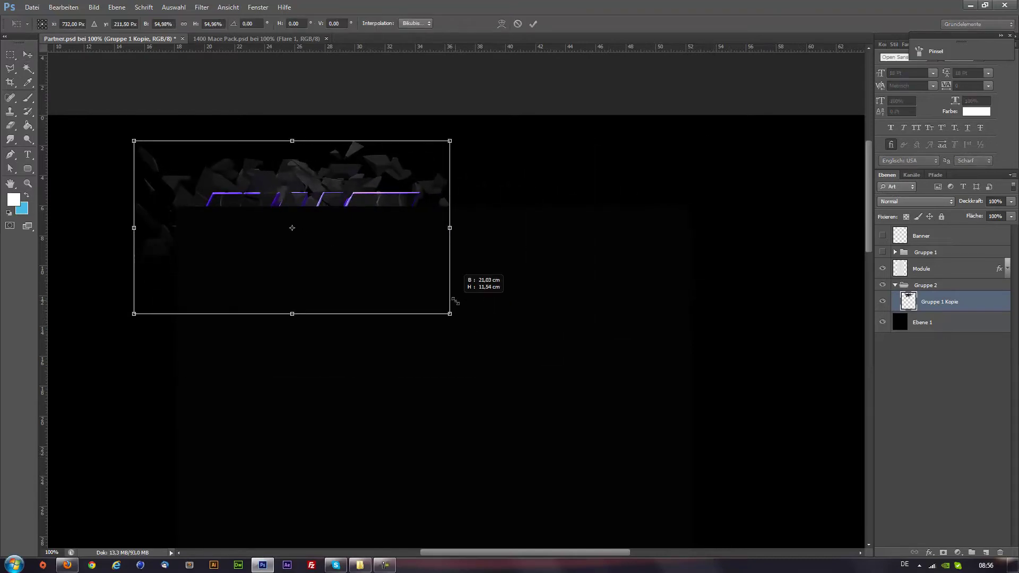
drag(452, 275, 523, 226)
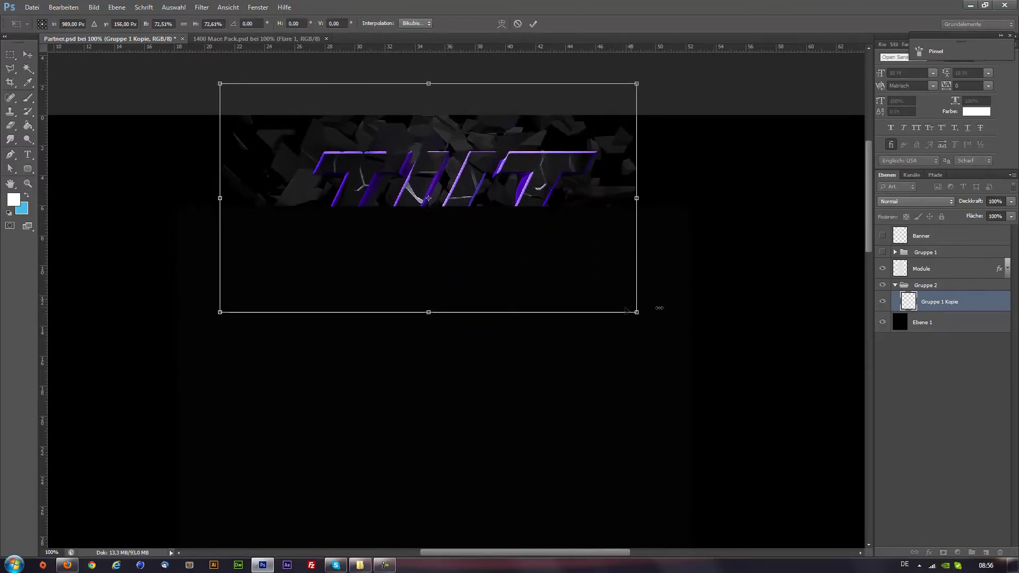
drag(637, 310, 646, 317)
drag(578, 269, 573, 250)
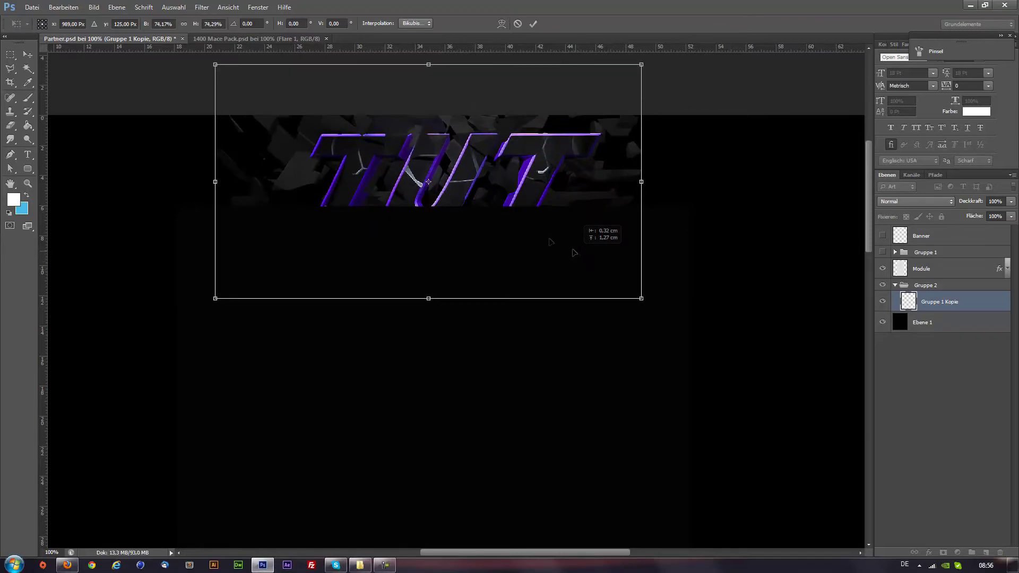
click(28, 54)
key(Return)
mouse_move(550, 226)
mouse_down()
mouse_move(531, 219)
mouse_move(543, 221)
mouse_up()
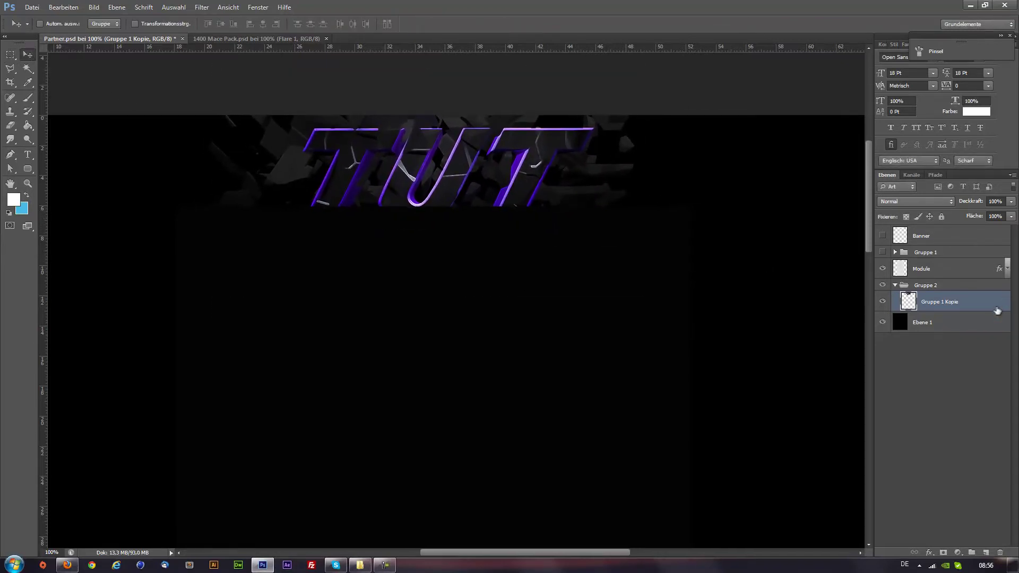
Duplicate it as hidden Gruppe 1 Kopie 2 and fade Gruppe 1 Kopie to 17% fill
right_click(971, 312)
click(833, 224)
key(Return)
click(884, 302)
click(939, 322)
drag(1011, 216, 963, 230)
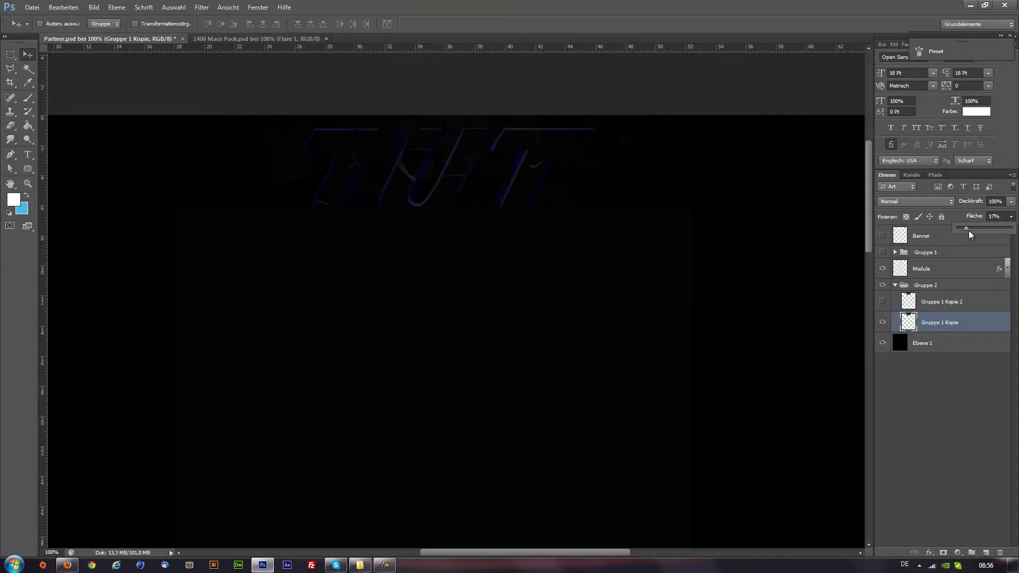
Show Gruppe 1 Kopie 2, scale it to about 74% and position it
click(882, 301)
click(955, 302)
key(ctrl+t)
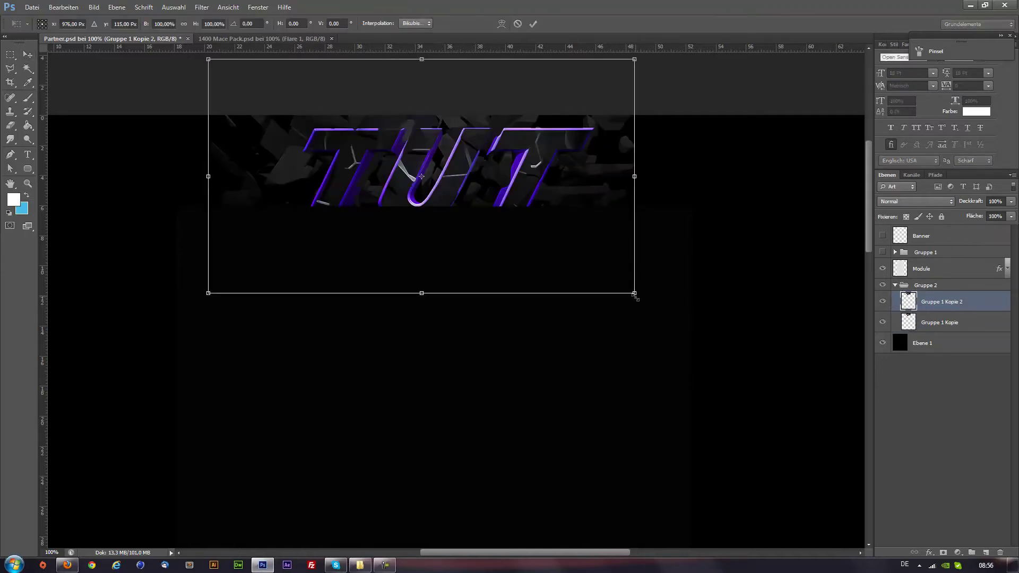
drag(636, 294, 537, 239)
drag(477, 186, 529, 184)
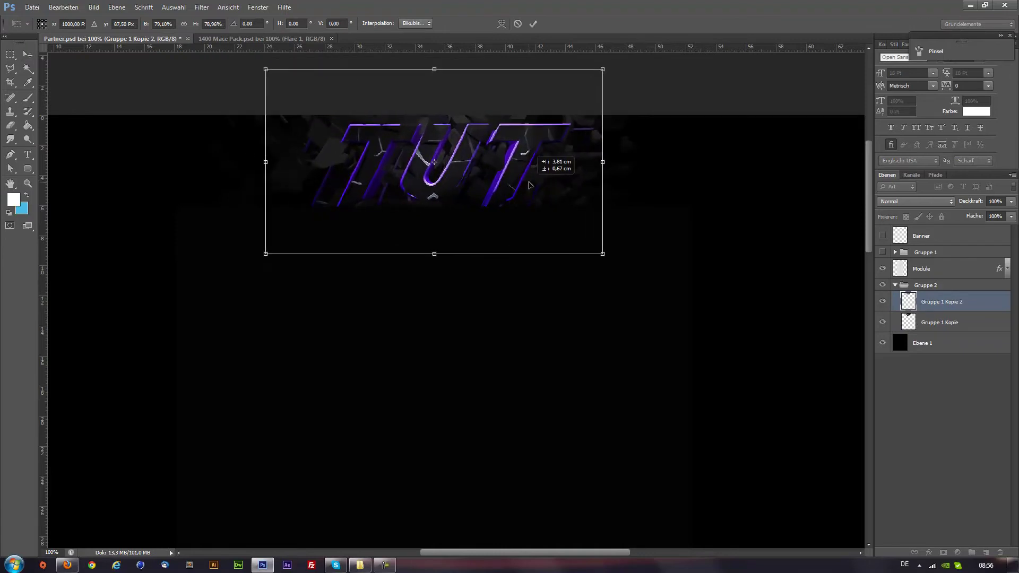
drag(593, 251, 581, 242)
drag(508, 195, 519, 203)
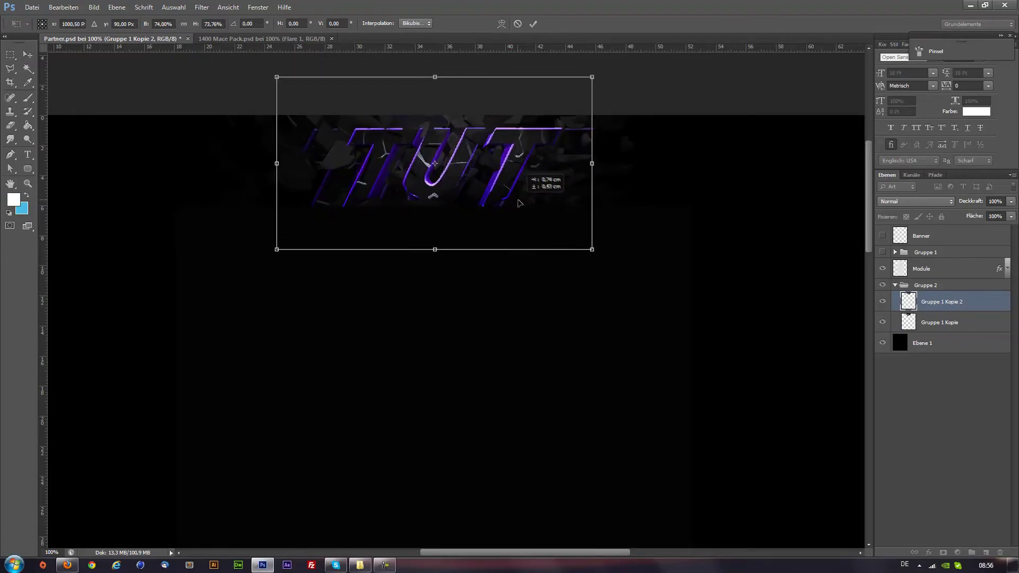
click(10, 55)
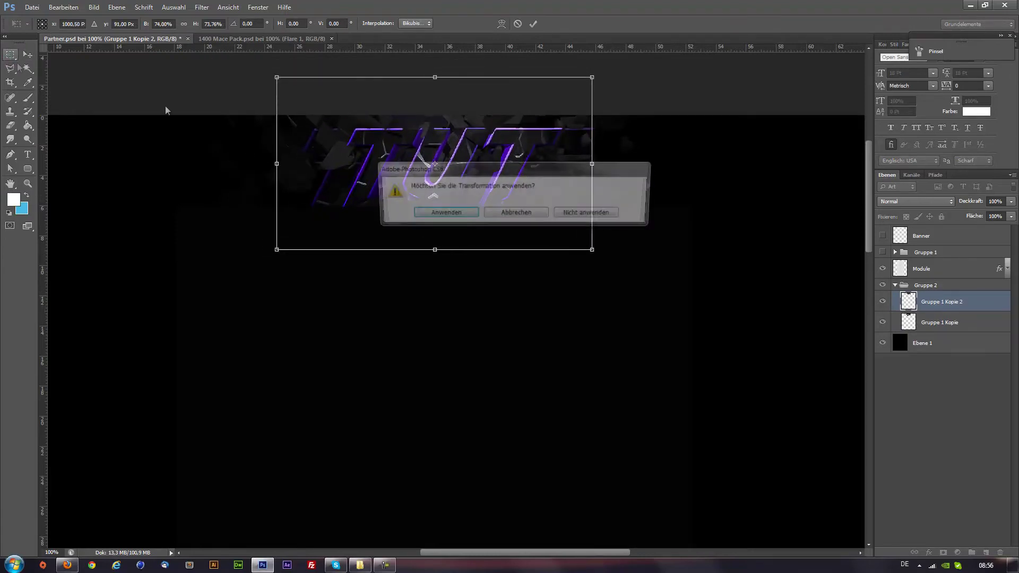
key(Return)
click(28, 54)
drag(528, 212, 520, 215)
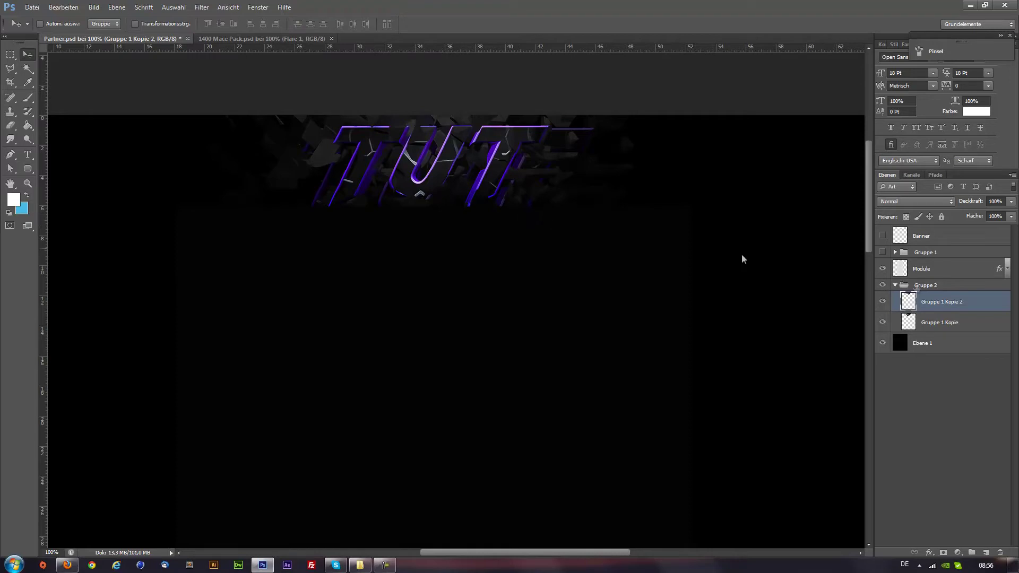
Duplicate it as Gruppe 1 Kopie 3 below, scaled to 115% and rotated −5.31°
right_click(985, 307)
click(854, 228)
click(598, 170)
drag(961, 321, 963, 335)
key(ctrl+t)
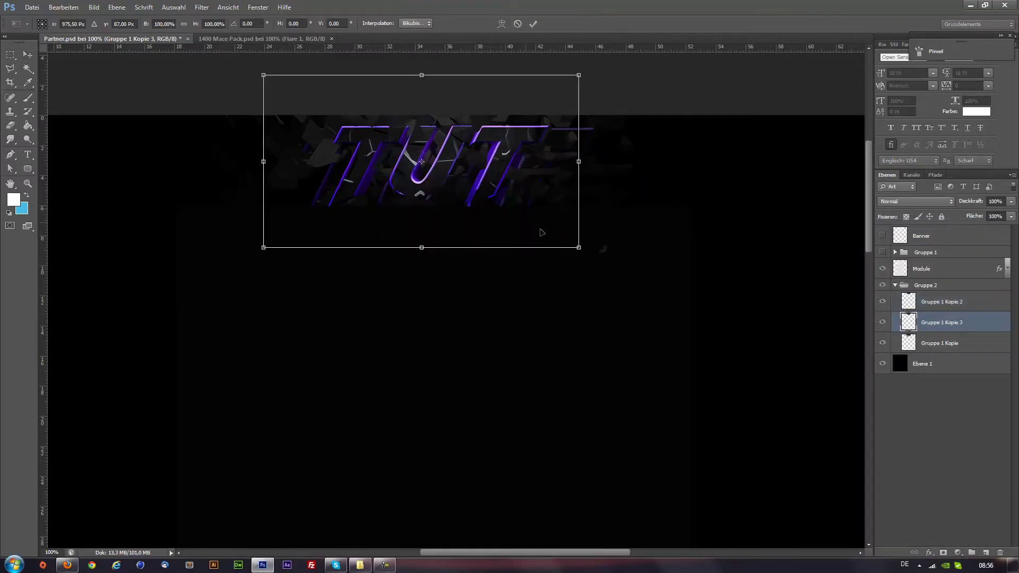
mouse_move(582, 249)
mouse_down()
mouse_move(631, 292)
mouse_move(645, 252)
mouse_up()
drag(530, 224, 499, 212)
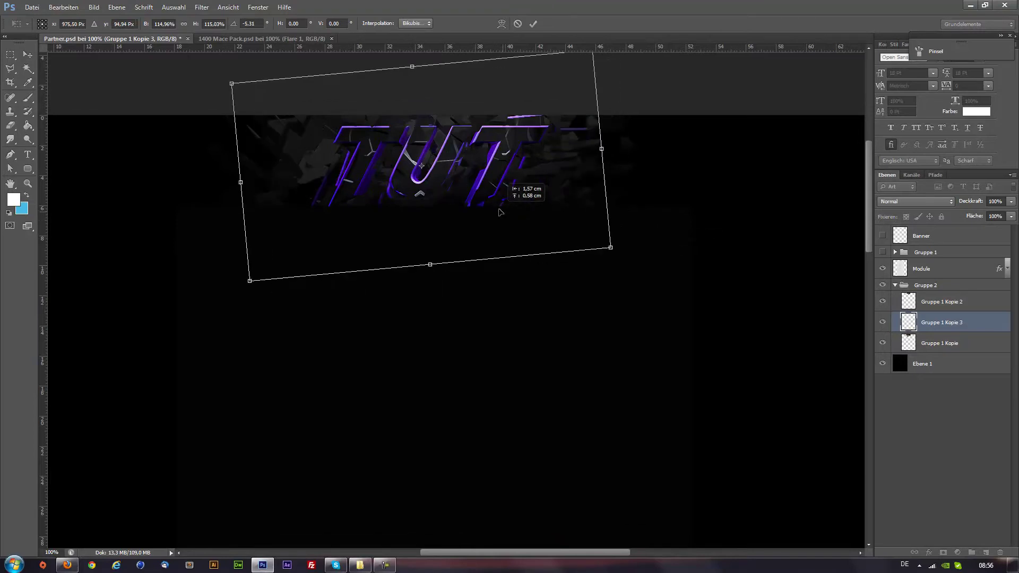
key(m)
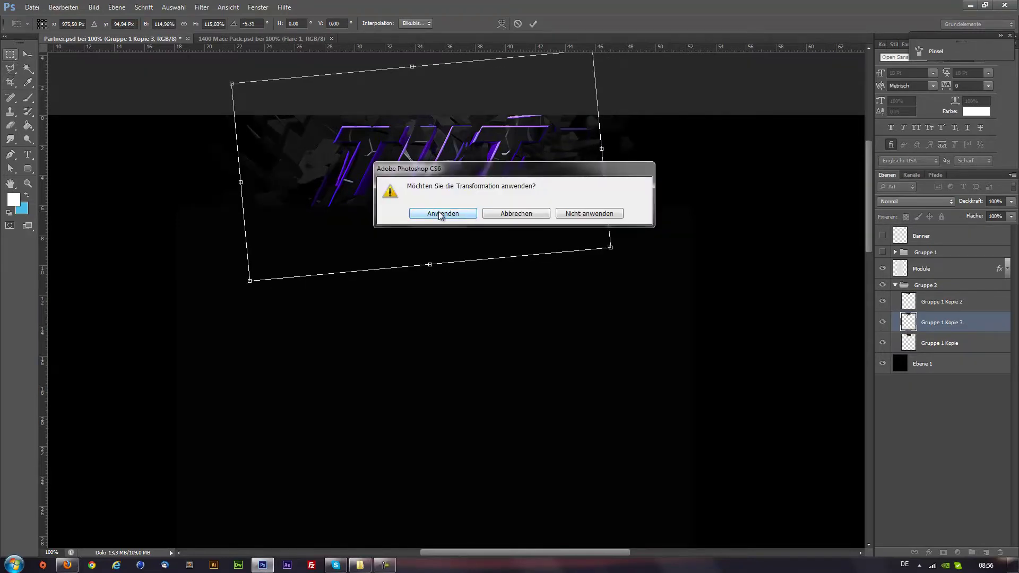
click(440, 211)
Flip Gruppe 1 Kopie 3 horizontally, move it into place, and set 61% fill
key(ctrl+t)
right_click(443, 211)
click(467, 368)
click(10, 54)
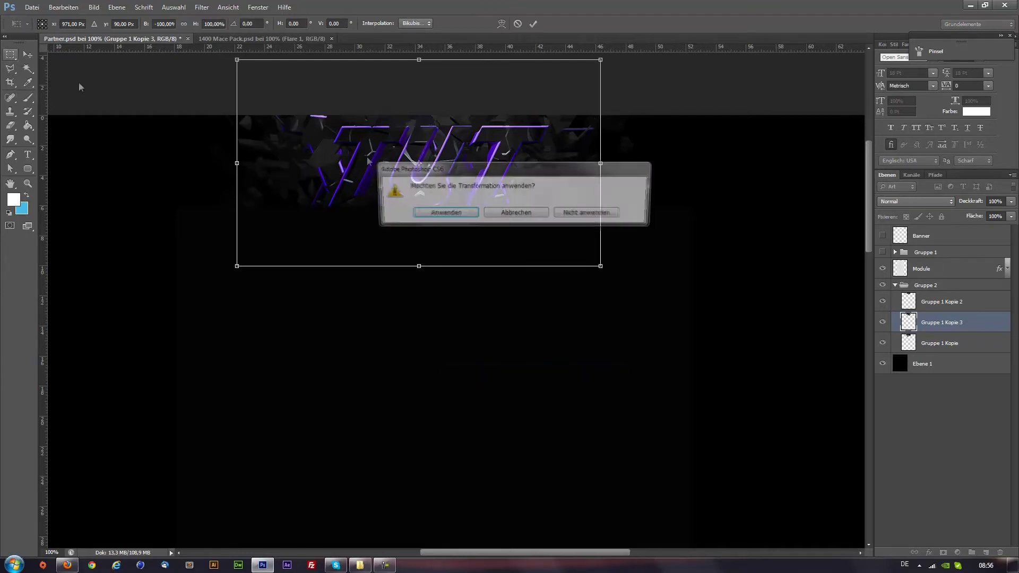
click(440, 212)
click(33, 56)
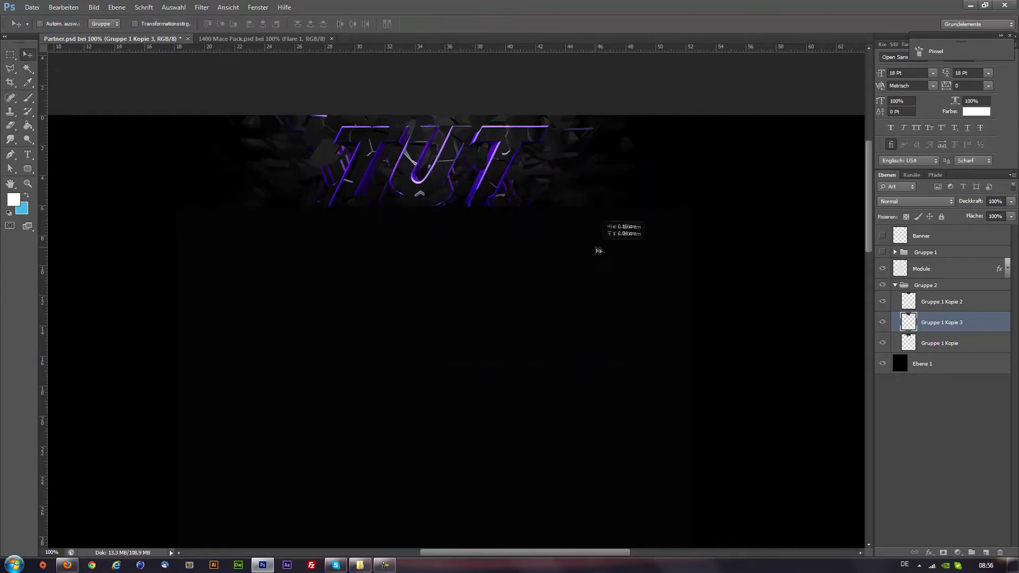
drag(600, 247, 286, 143)
click(12, 127)
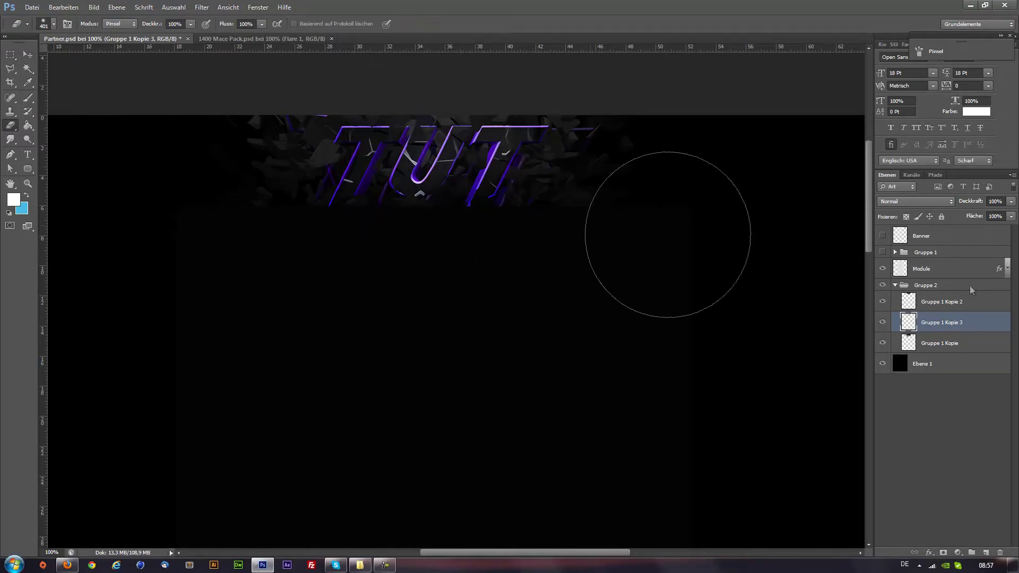
drag(1011, 216, 1002, 229)
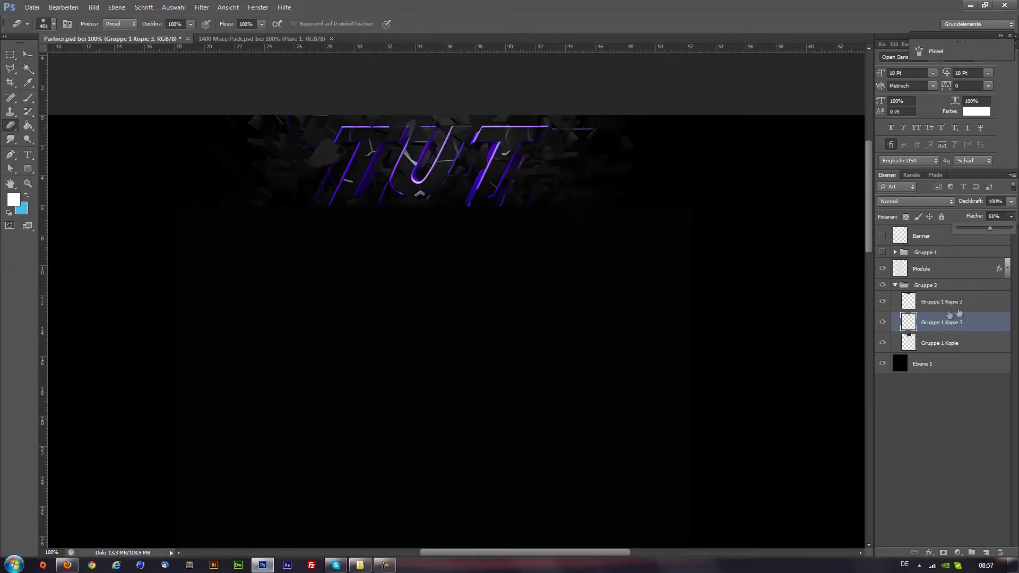
Add a Normal black drop shadow to Gruppe 1 Kopie 2: distance 0, spread 24%, size 21 px
click(983, 303)
double_click(983, 303)
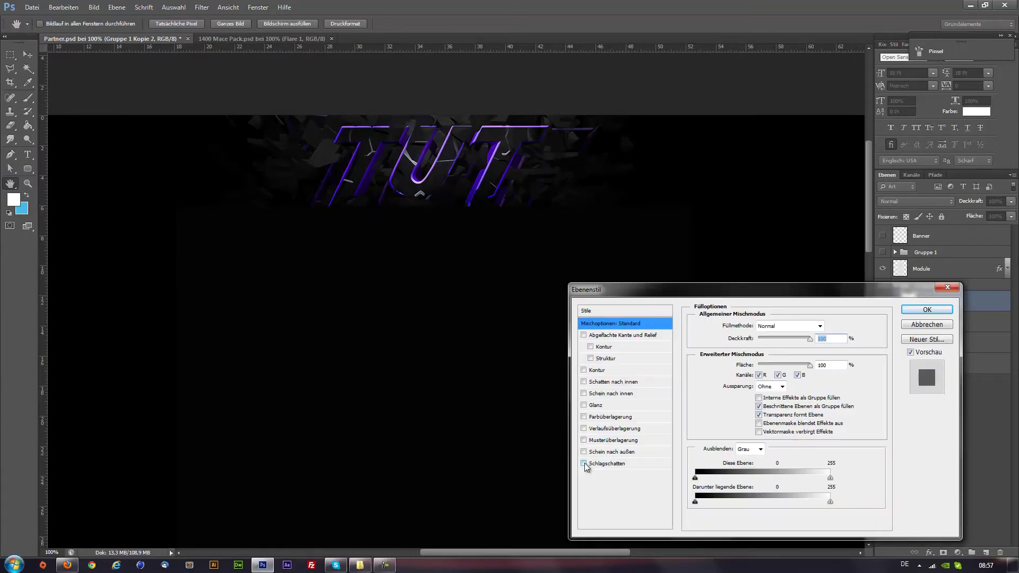
click(603, 464)
drag(737, 371, 732, 371)
click(764, 326)
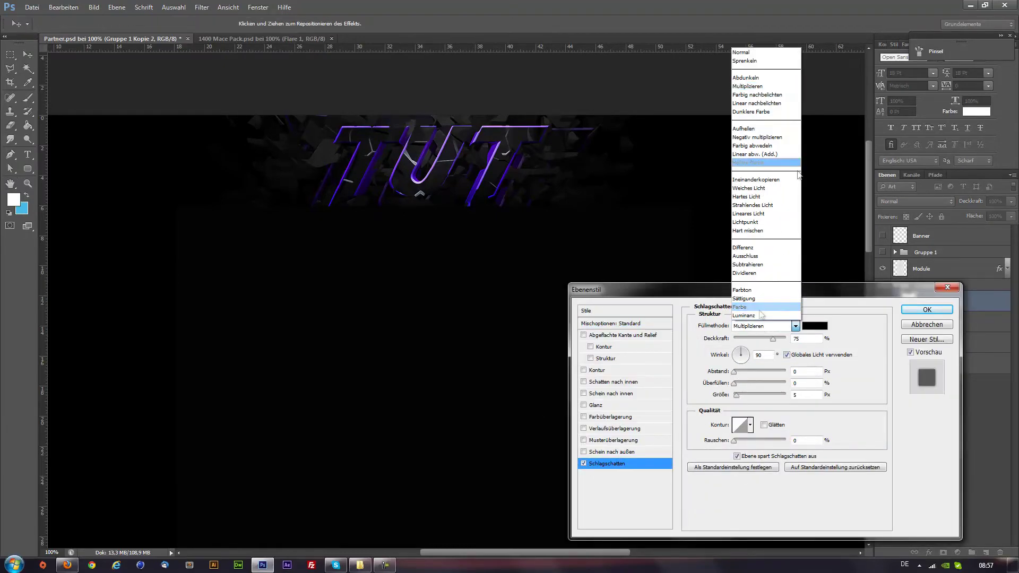
click(748, 50)
drag(772, 339, 788, 339)
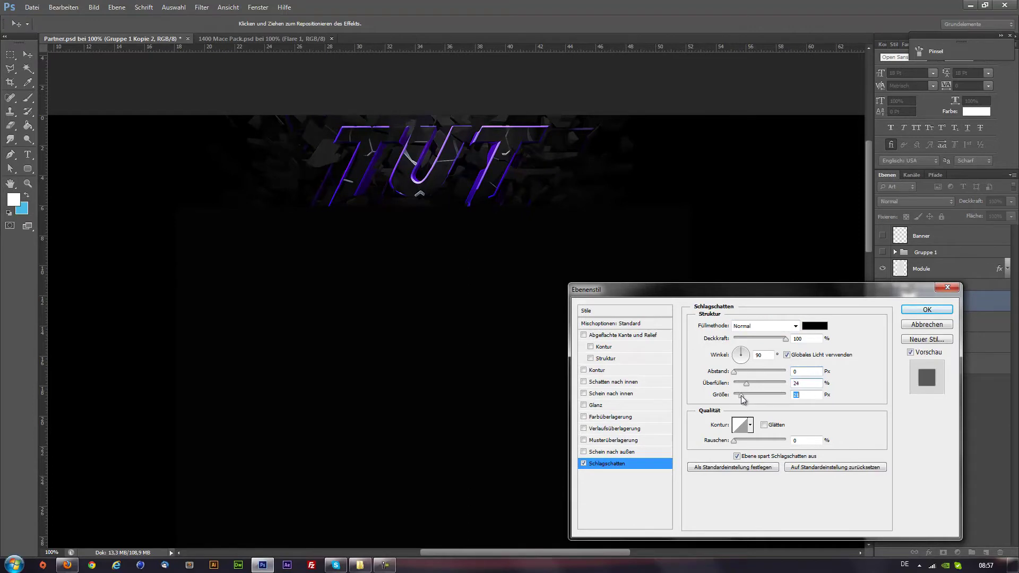
drag(739, 398, 747, 399)
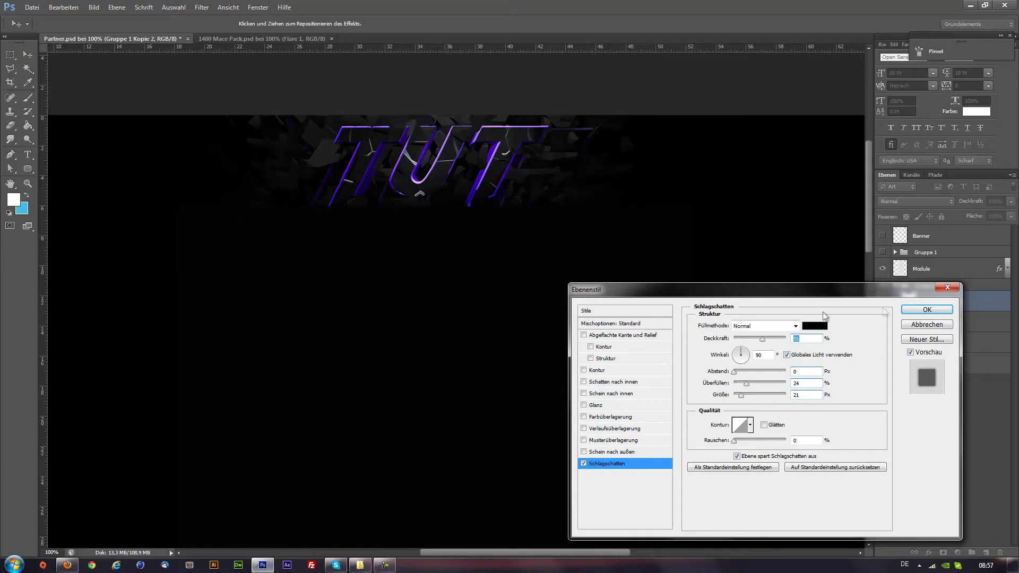
click(923, 311)
key(e)
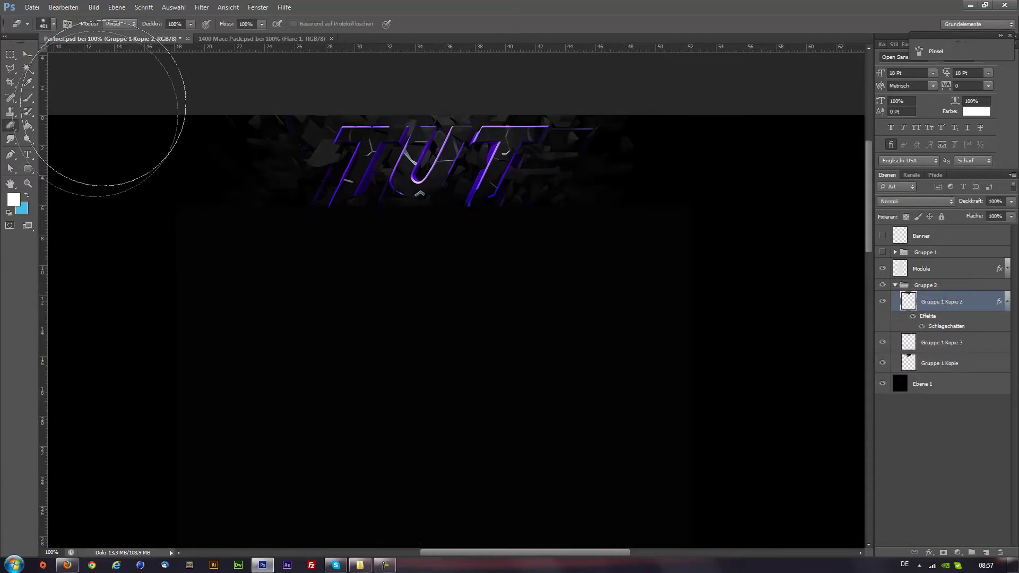
right_click(967, 312)
Duplicate the shadowed layer as Gruppe 1 Kopie 4 blended Farbig abwedeln
click(849, 222)
click(603, 174)
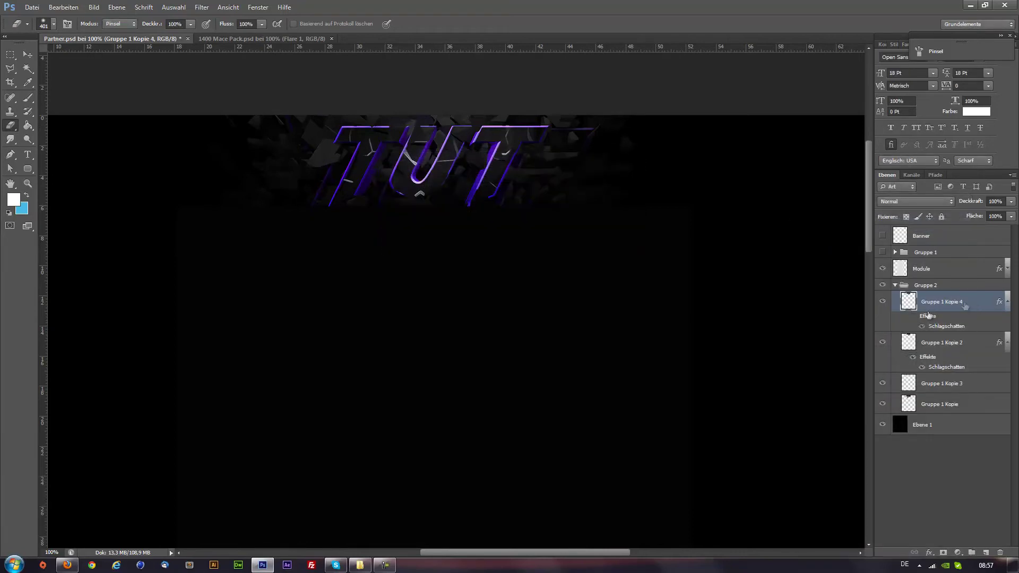
click(912, 200)
click(905, 319)
key(Down)
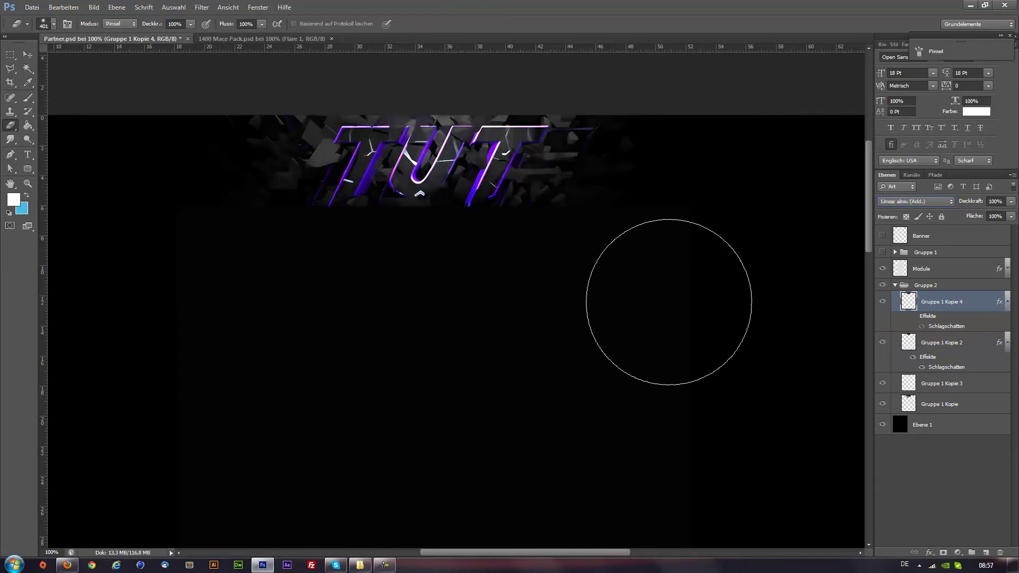
Rotate Gruppe 1 Kopie 4 by −2.43°, nudge it up-left, and set 58% fill
key(ctrl+t)
drag(655, 186, 653, 177)
drag(496, 170, 493, 170)
drag(493, 169, 492, 162)
key(m)
click(460, 213)
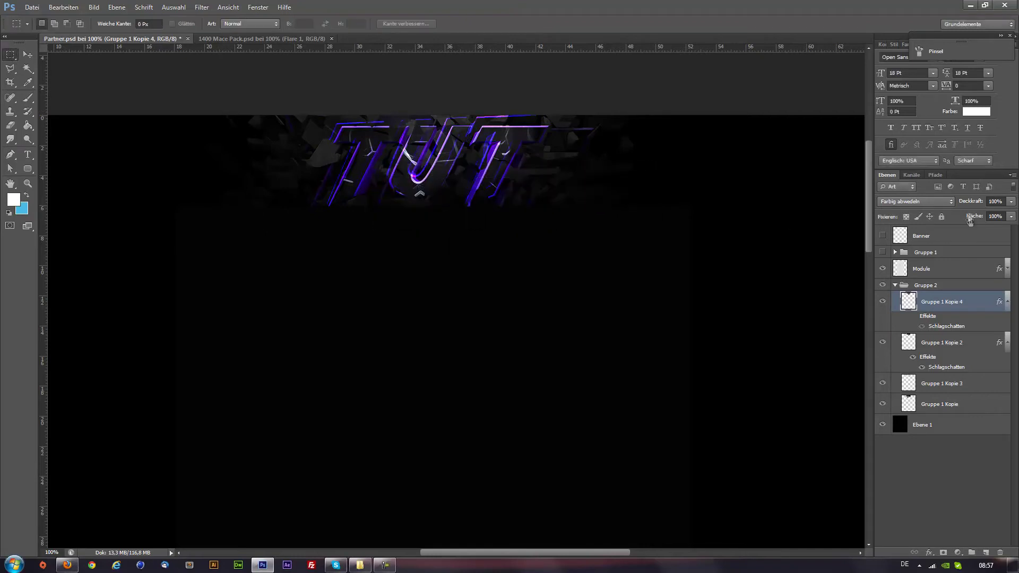
click(1010, 217)
drag(998, 226, 992, 229)
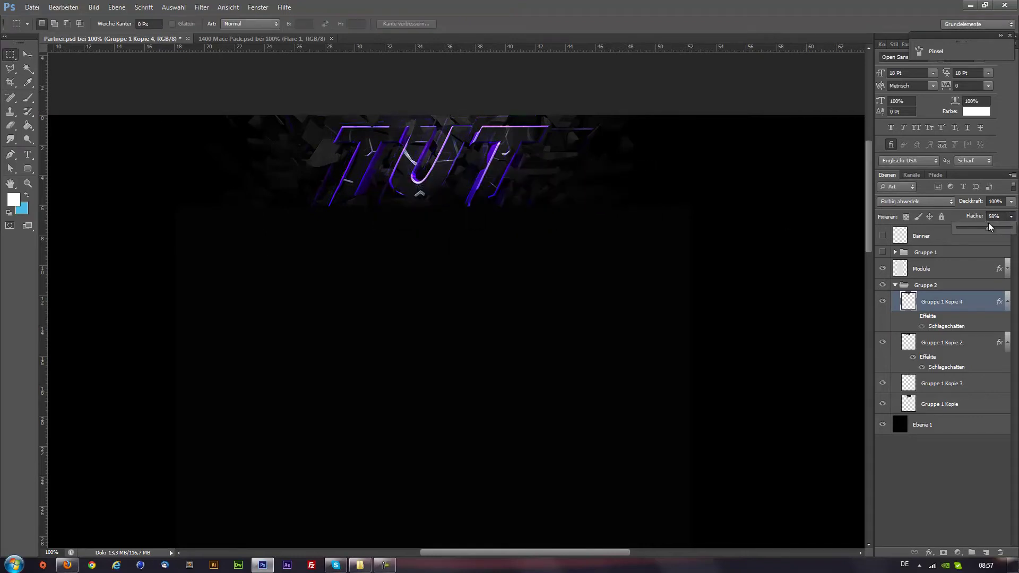
click(312, 237)
Rename the Gruppe 2 group holding the TUT letters to 'Text'
click(926, 286)
double_click(924, 285)
text(Te)
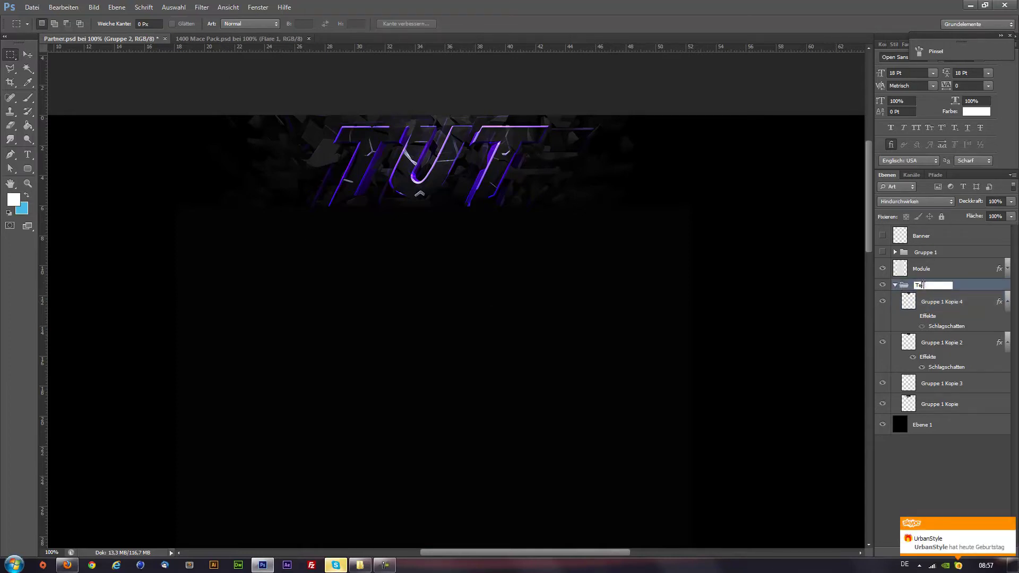
key(Return)
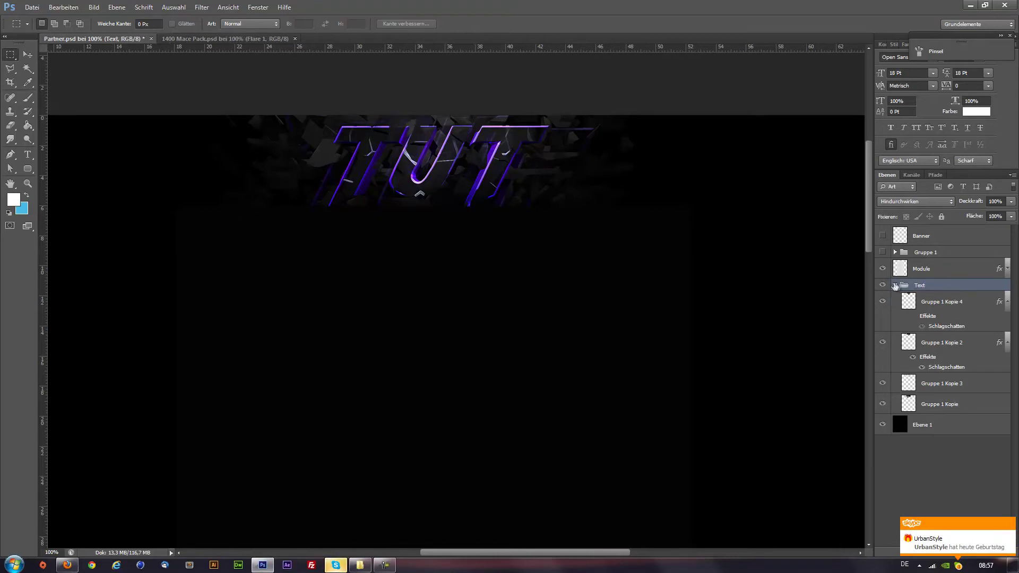
click(896, 285)
click(882, 285)
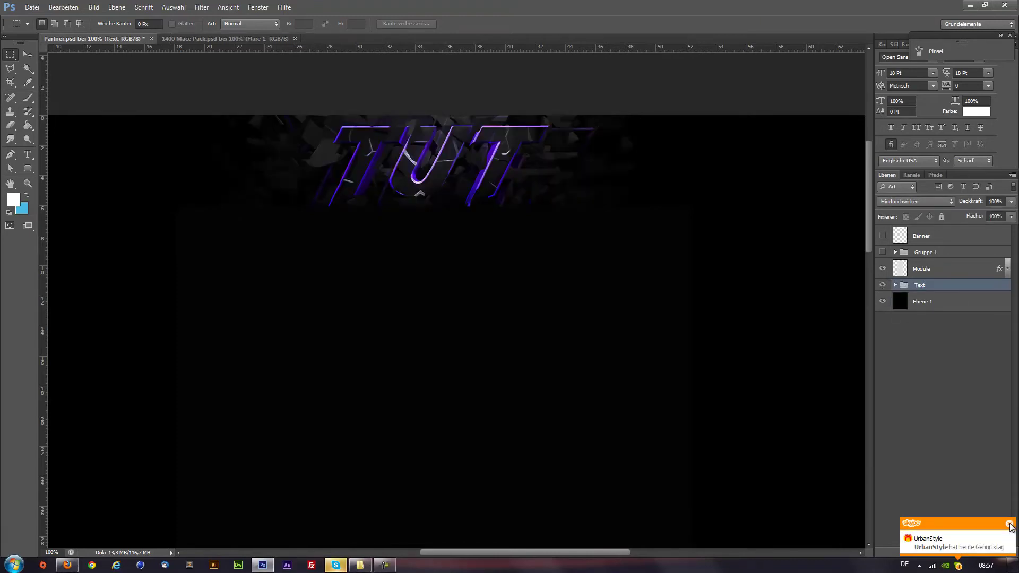
click(896, 285)
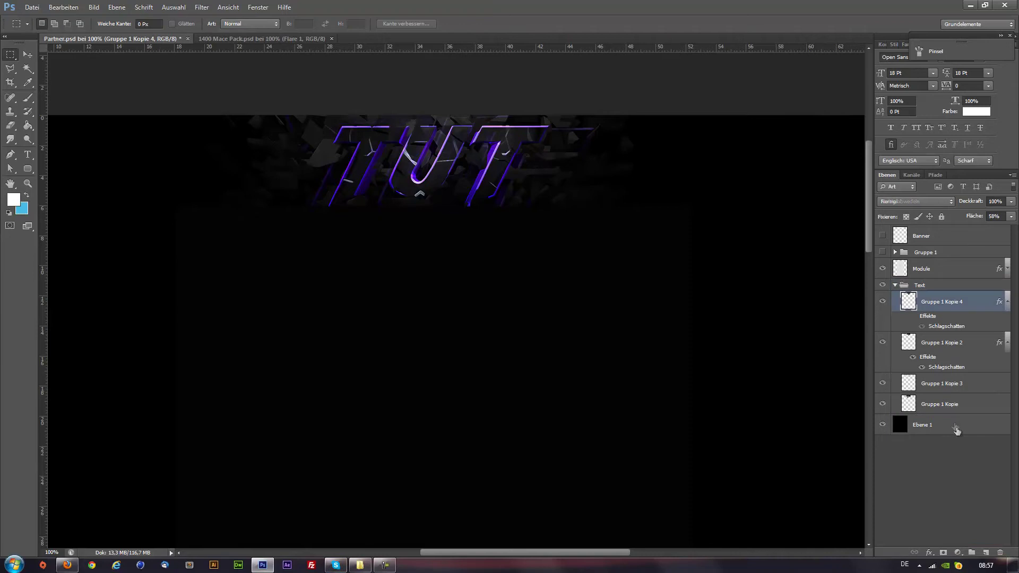
Add a Hintergrund group above Ebene 1, move Gruppe 1 Kopie into it, and collapse Text
click(956, 428)
click(972, 553)
text(Hintergrund)
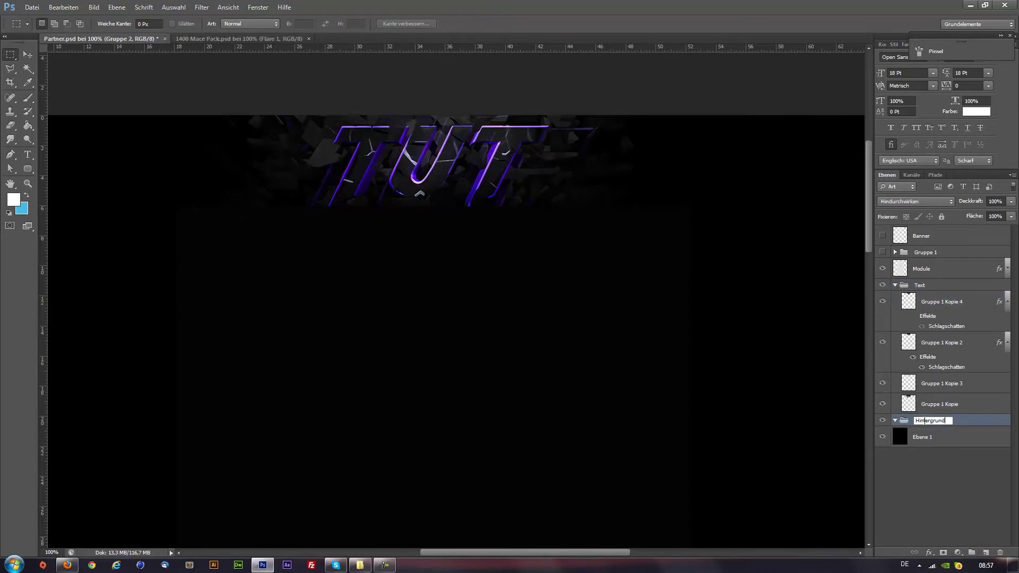
key(Return)
click(962, 408)
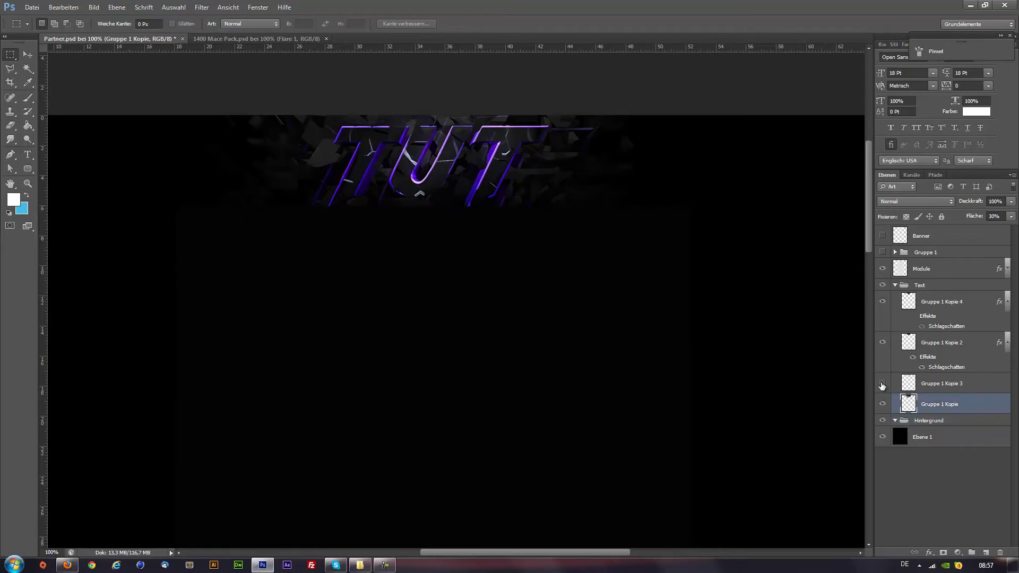
drag(926, 413, 902, 401)
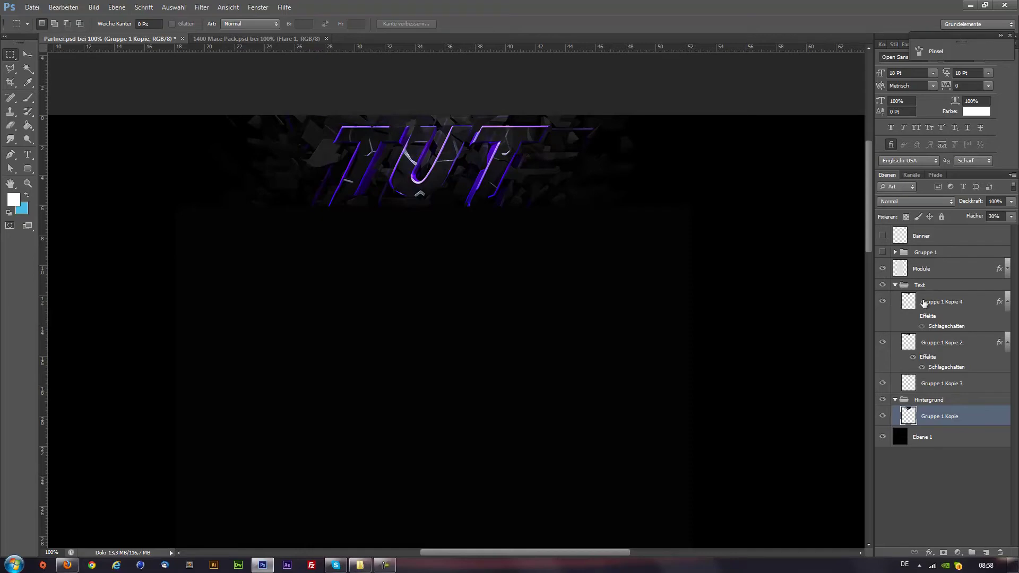
click(896, 285)
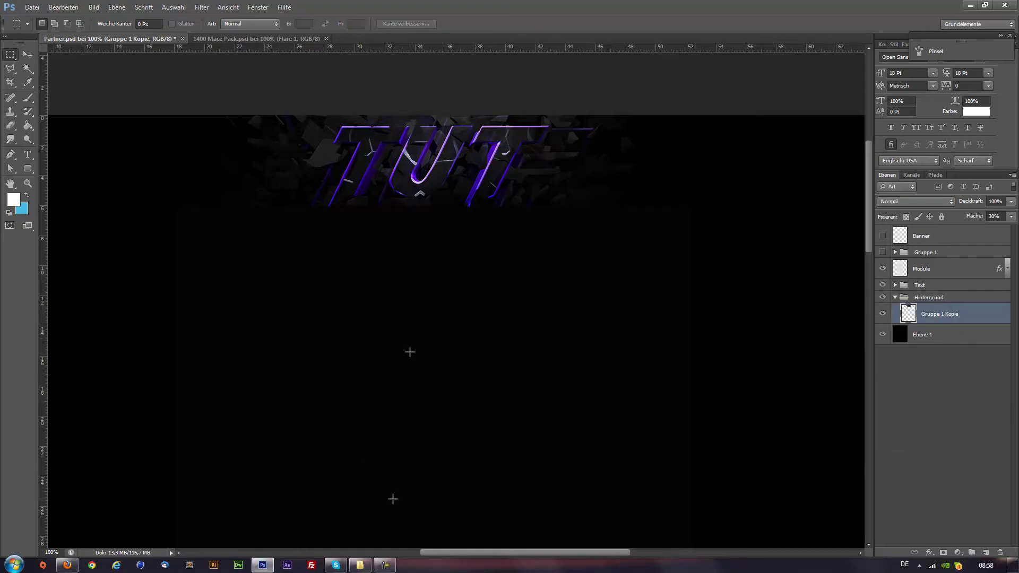
In the 1400 Mace Pack file, hide Flares and preview the Space group's nebula images
click(275, 38)
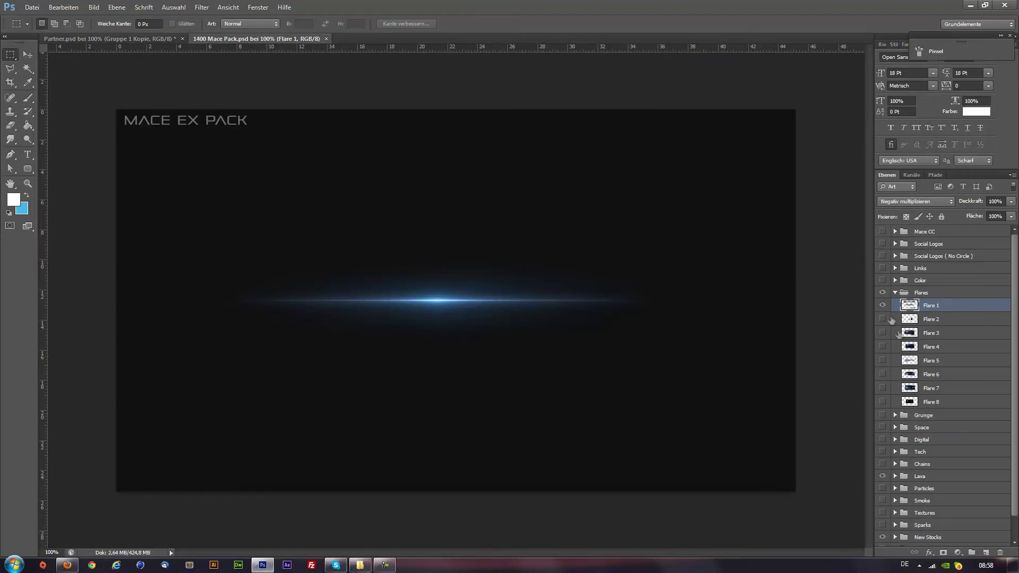
click(896, 292)
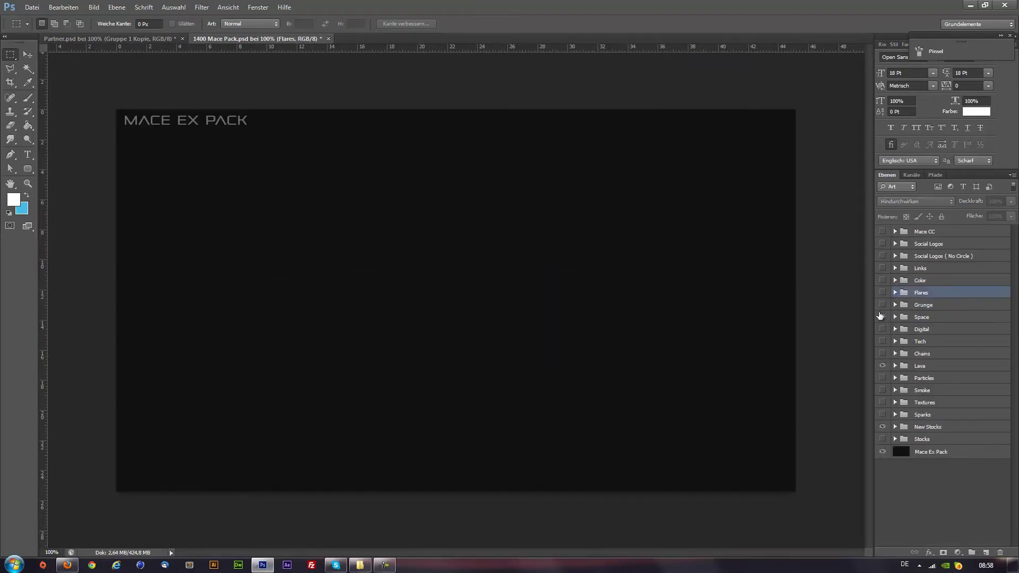
click(922, 317)
click(882, 317)
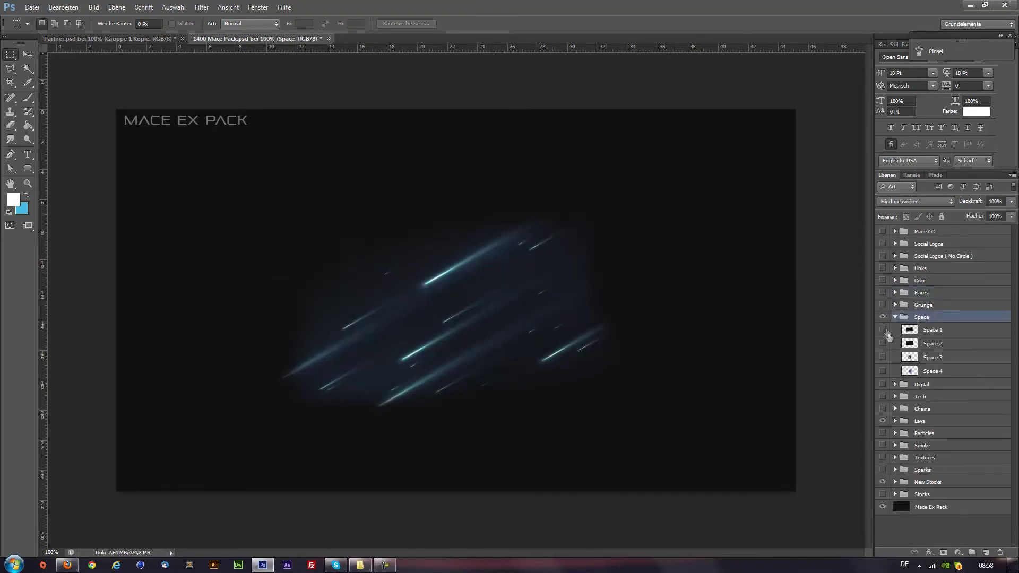
click(892, 343)
click(882, 344)
click(882, 358)
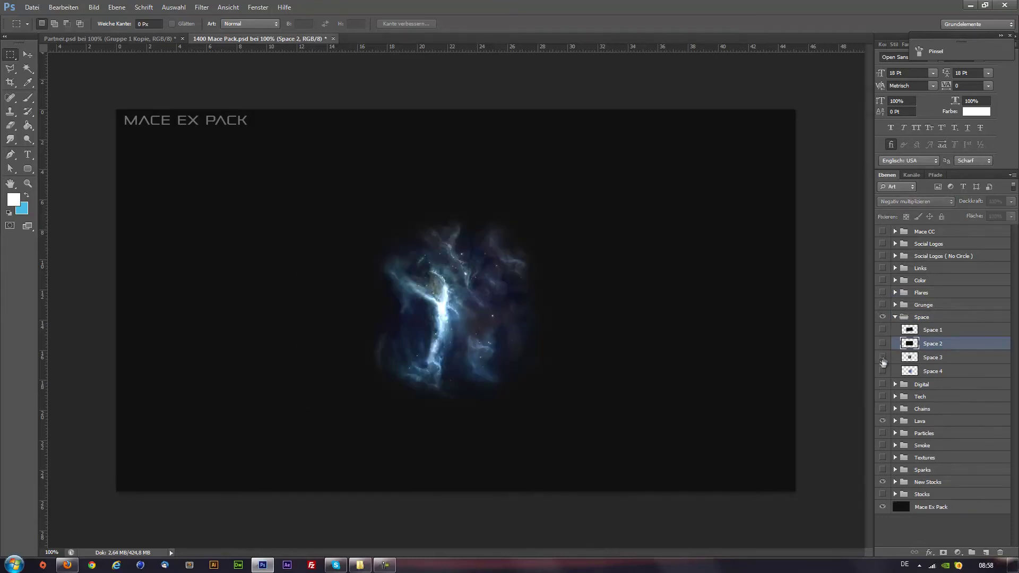
click(882, 371)
Marquee the nebula on the Space 3 layer and return to Partner.psd
drag(512, 349, 626, 435)
click(935, 371)
click(85, 39)
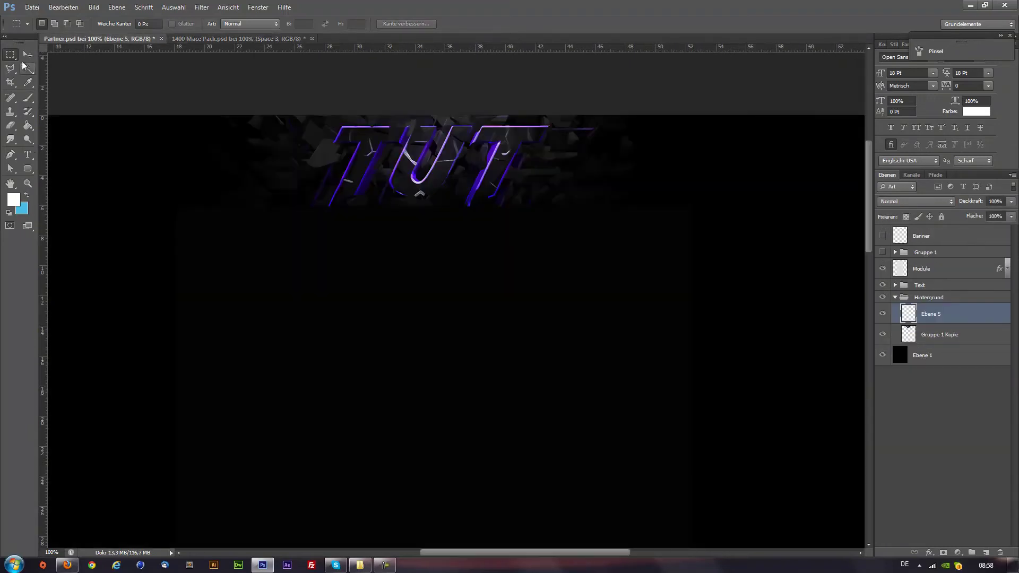
Paste the nebula into the banner and move it to the top-left
key(w)
key(ctrl+v)
key(v)
mouse_move(515, 258)
mouse_down()
mouse_move(170, 159)
mouse_move(639, 283)
mouse_move(603, 193)
mouse_up()
Place nebula duplicates along the top and right of TUT, merged into Ebene 5
mouse_move(471, 243)
mouse_down()
mouse_move(624, 219)
mouse_move(599, 143)
mouse_up()
mouse_move(564, 220)
mouse_down()
mouse_move(548, 245)
mouse_move(748, 123)
mouse_up()
key(ctrl+e)
key(ctrl+e)
key(ctrl+e)
key(ctrl+e)
key(ctrl+e)
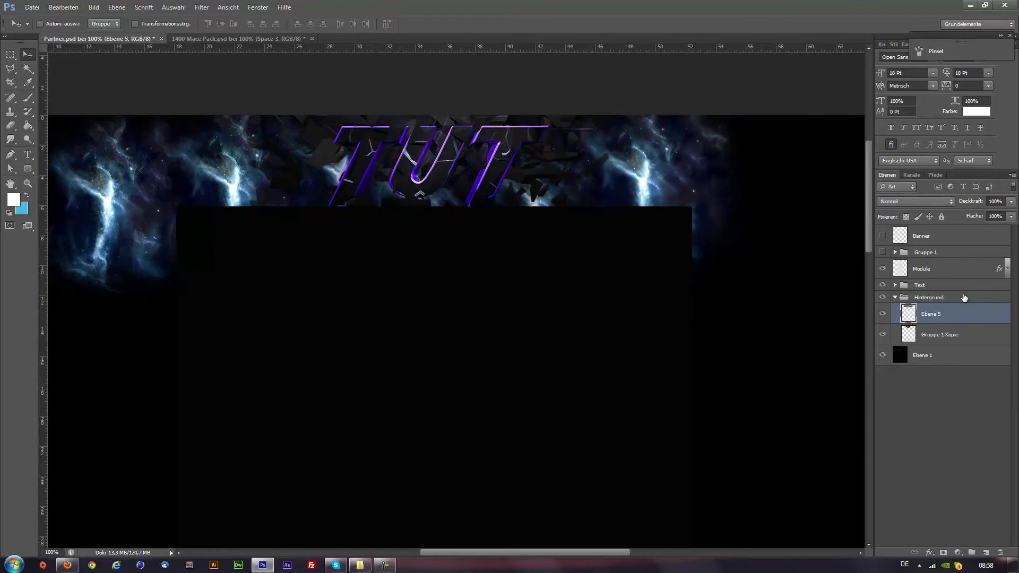
key(ctrl+e)
key(shift+3)
key(ctrl+alt+z)
key(ctrl+alt+z)
key(ctrl+alt+z)
key(ctrl+alt+z)
Desaturate the nebula with Hue/Saturation at saturation -100
click(94, 7)
mouse_move(111, 34)
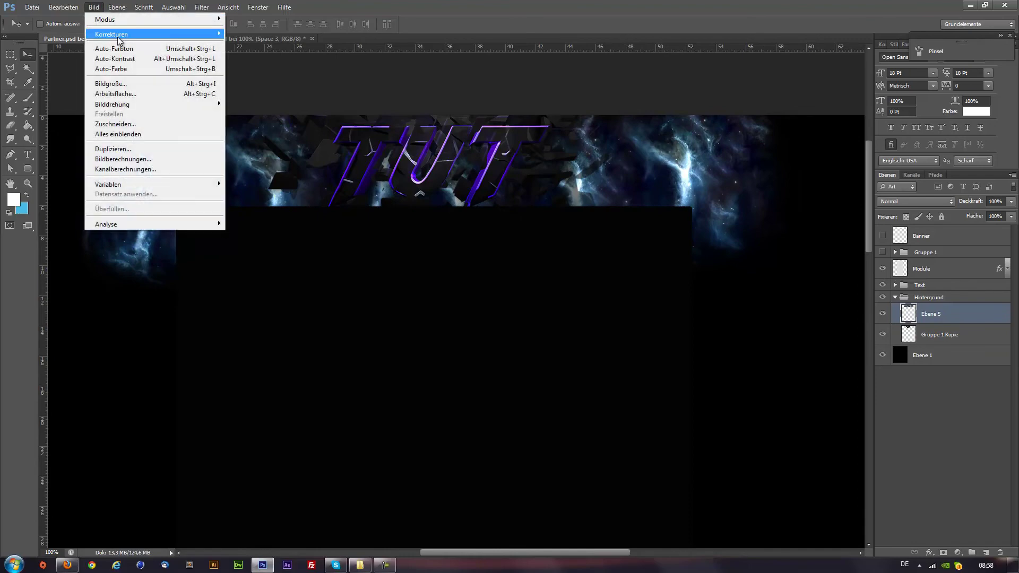
click(278, 85)
drag(806, 359, 614, 336)
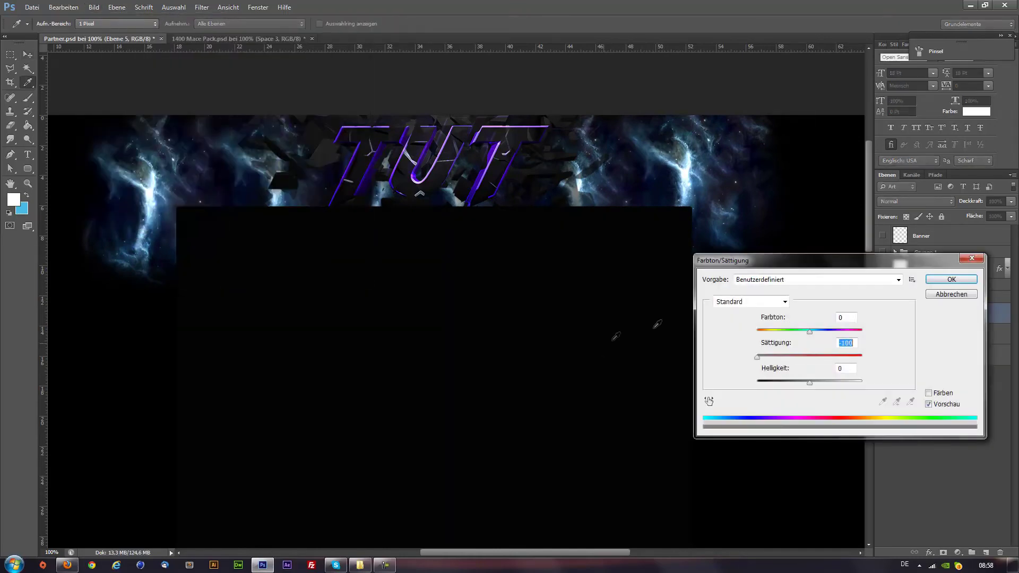
click(951, 279)
Apply the Ölfarbe oil paint filter and a sharpen filter to the grey nebula
click(205, 7)
click(220, 90)
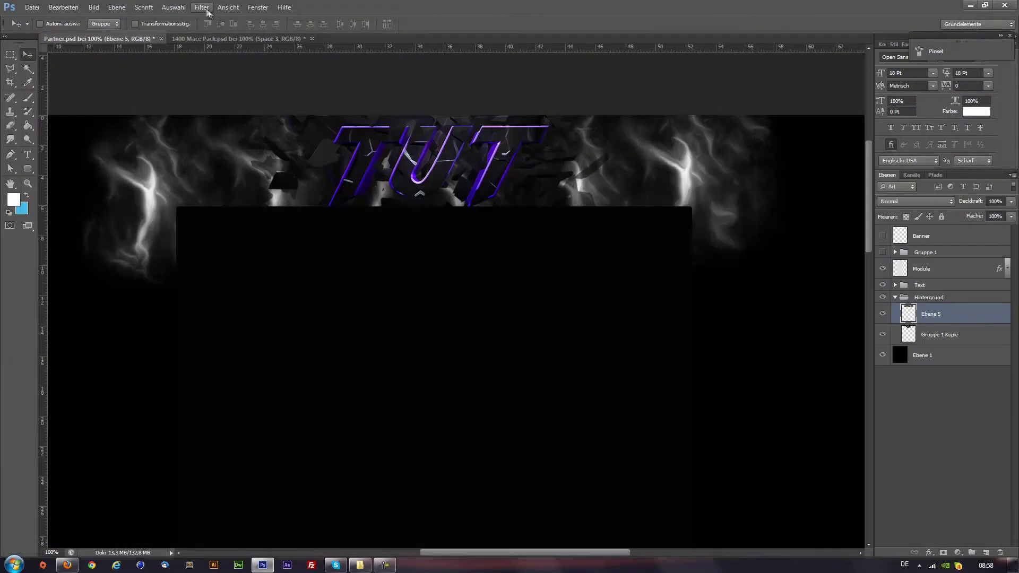
click(205, 7)
click(138, 148)
Lower the nebula layer's fill to 25% and erase its left edge
click(1011, 216)
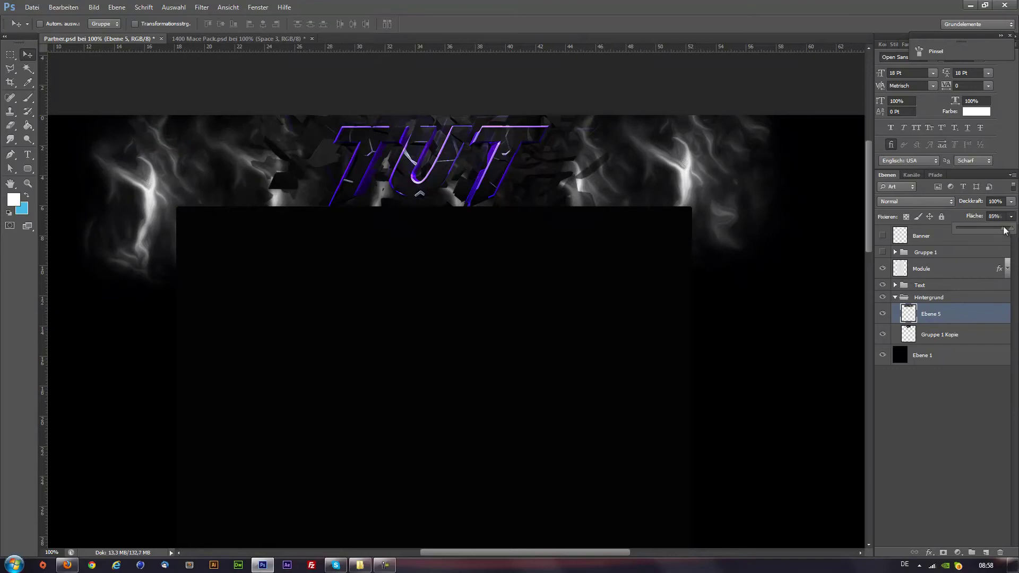
drag(1011, 228, 966, 230)
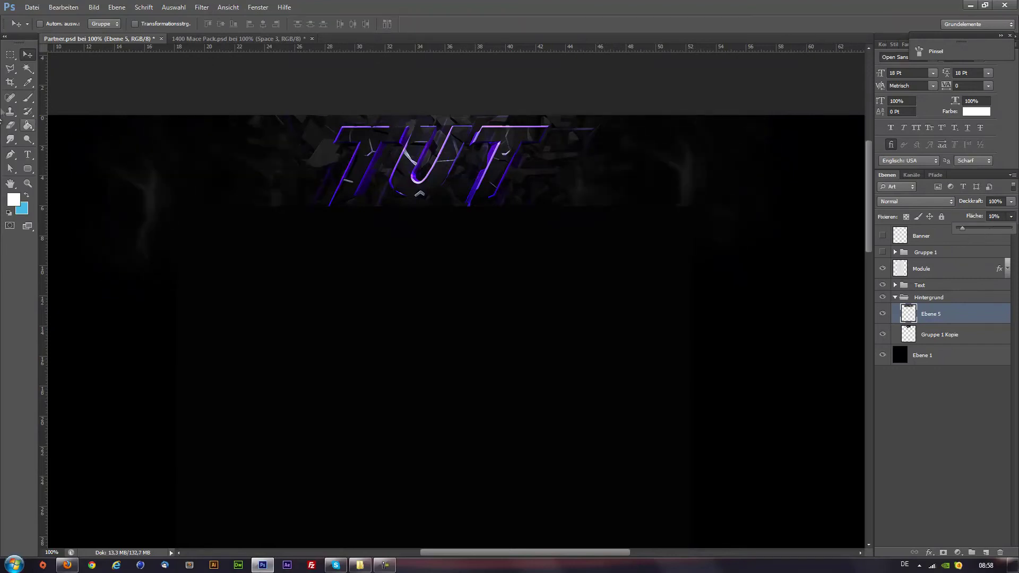
click(10, 125)
drag(102, 369, 102, 178)
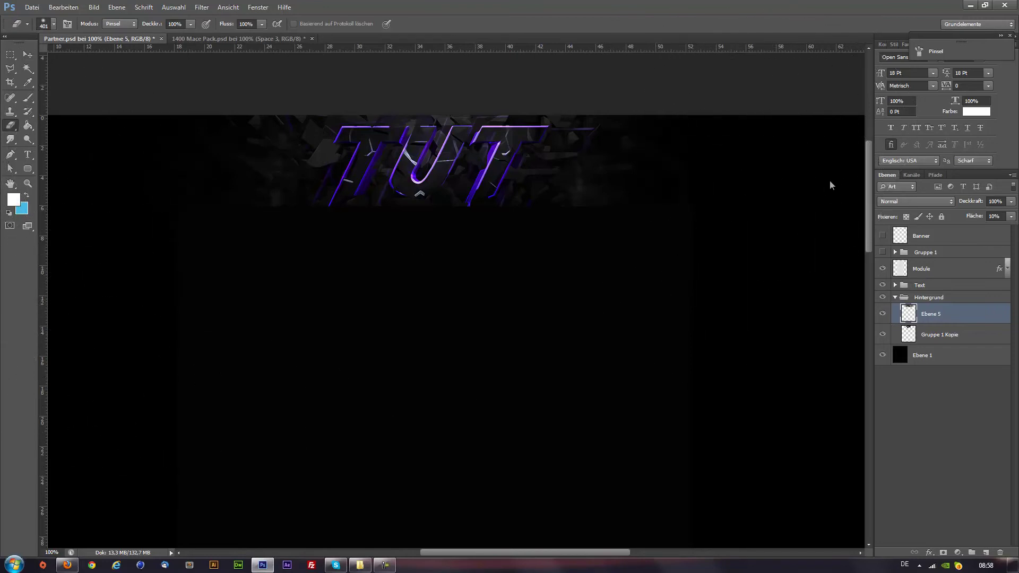
click(1011, 216)
drag(978, 229, 976, 228)
drag(42, 193, 118, 193)
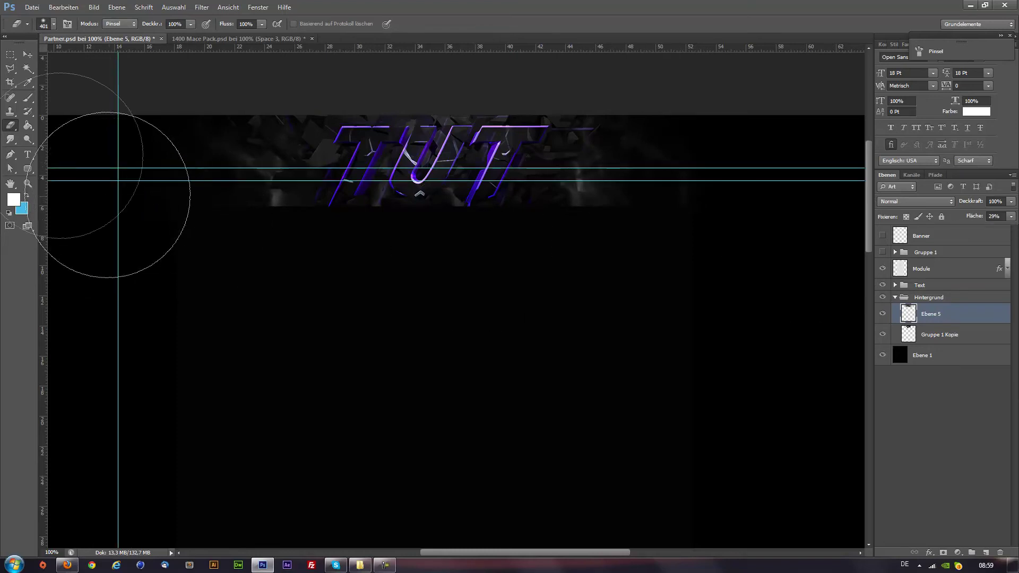
click(1011, 217)
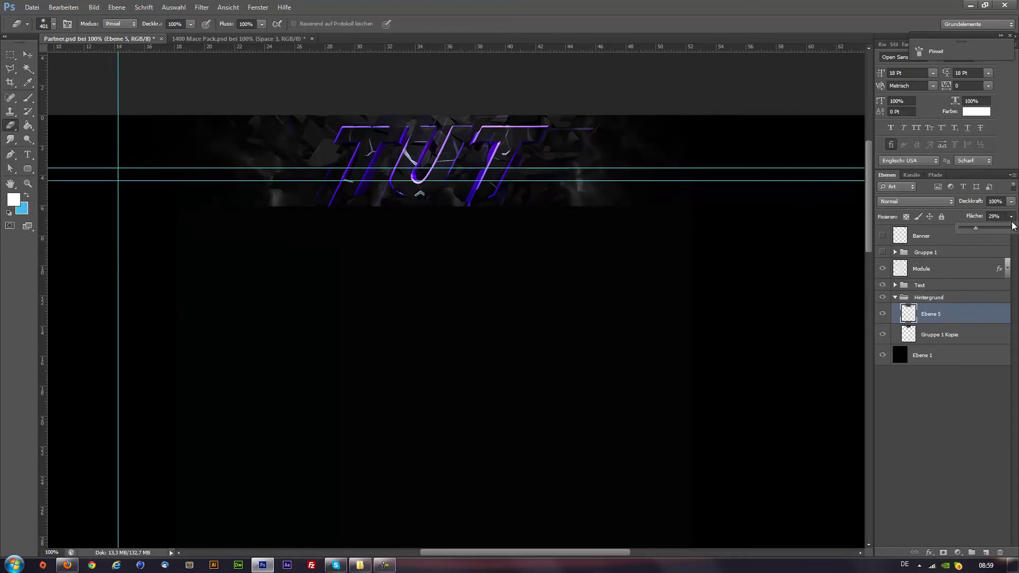
key(ctrl+h)
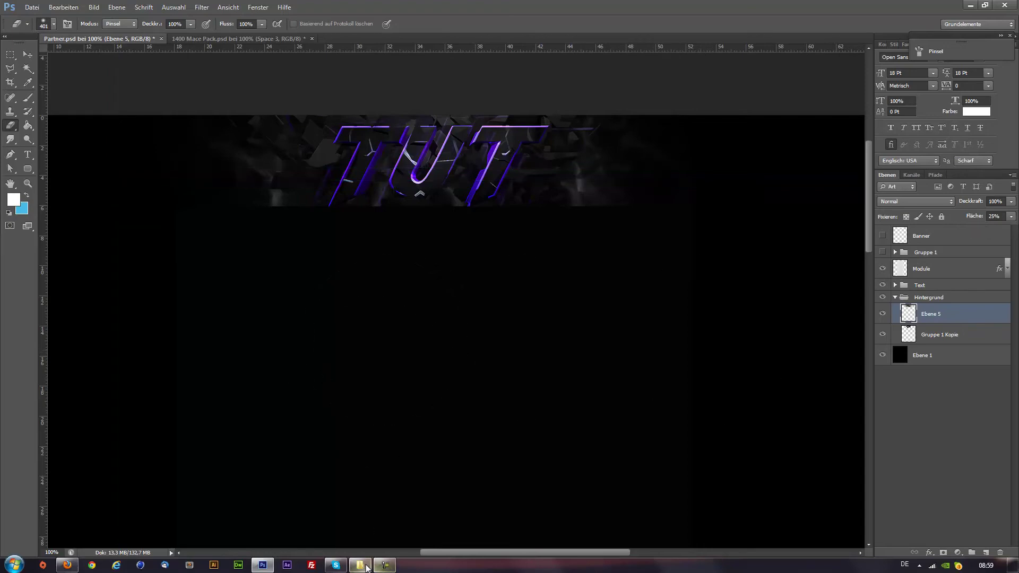
Go to the 1400 Mace Pack file, hide the Space group, and open the Tech group
click(360, 565)
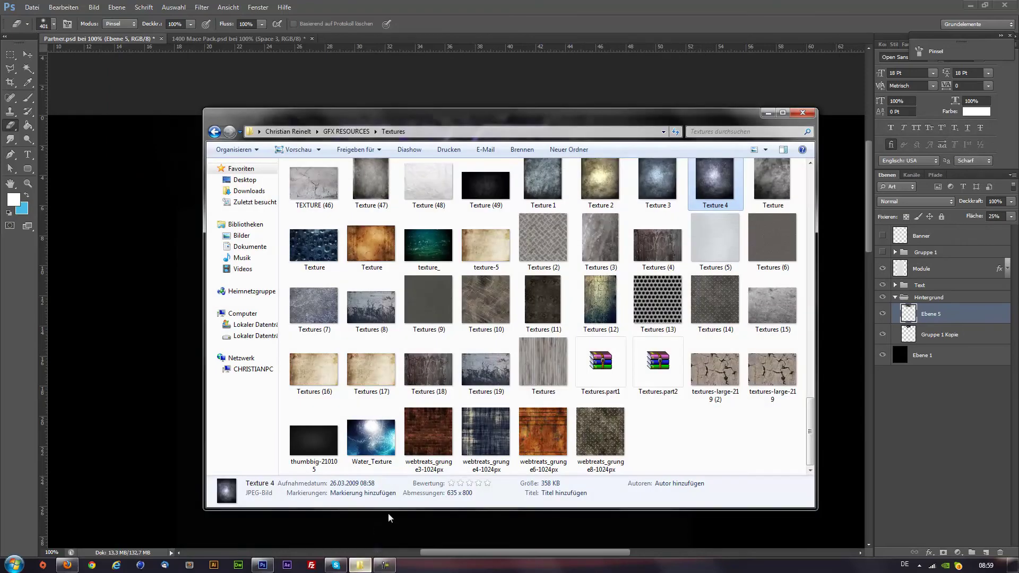
click(768, 112)
click(238, 39)
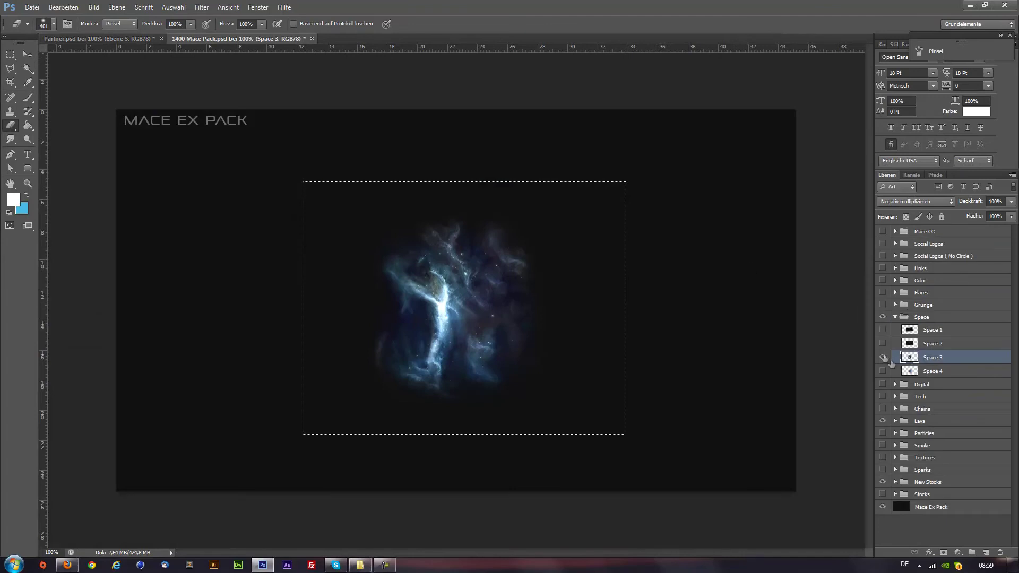
click(883, 343)
click(903, 317)
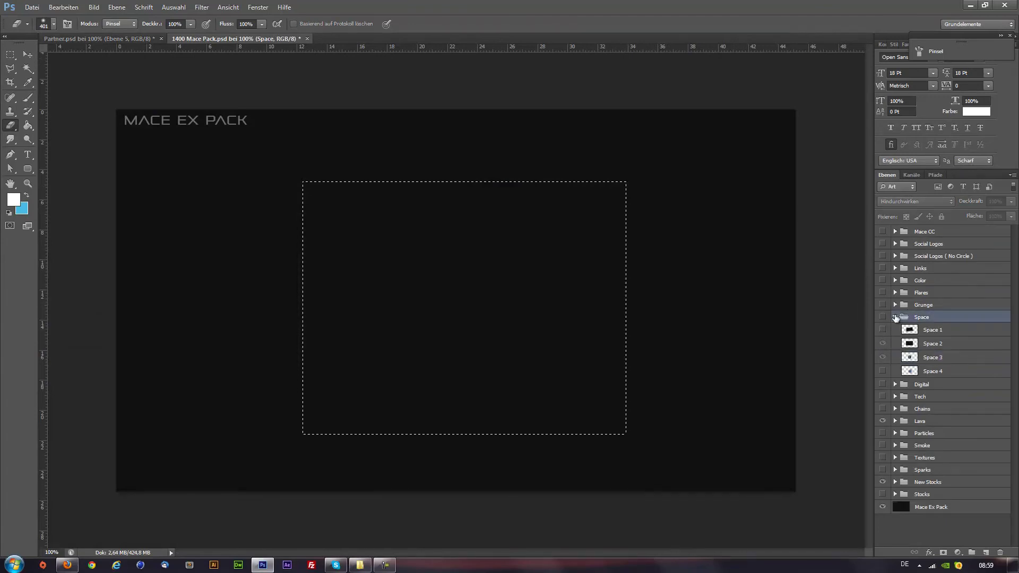
click(896, 316)
click(883, 341)
click(896, 341)
Preview the Tech 1 through Tech 9 textures one by one, then hide them
click(883, 354)
click(883, 368)
click(883, 368)
click(882, 382)
click(882, 395)
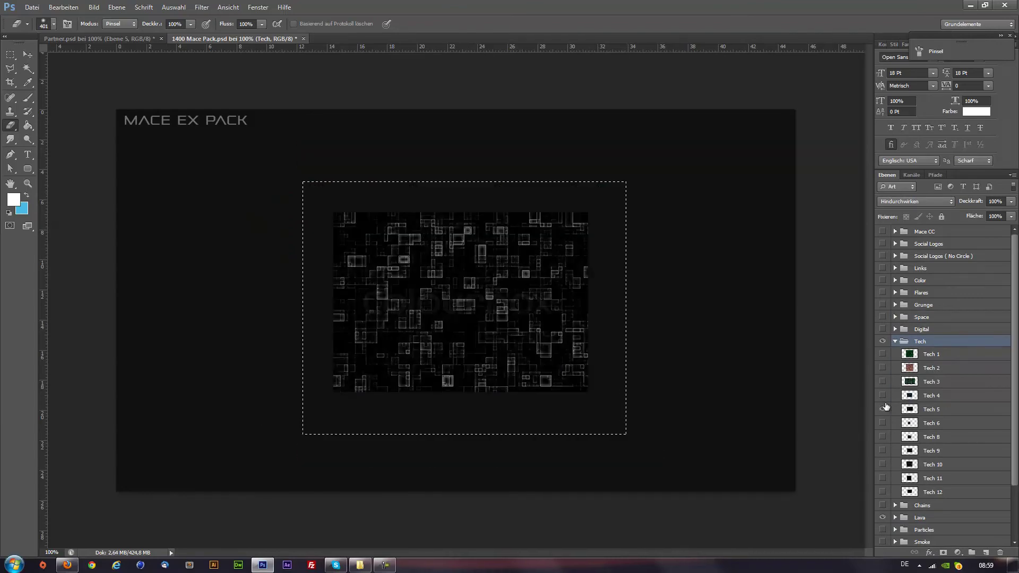
click(883, 409)
click(883, 424)
click(882, 436)
click(883, 450)
click(883, 465)
click(882, 479)
scroll(907, 465, down, 1)
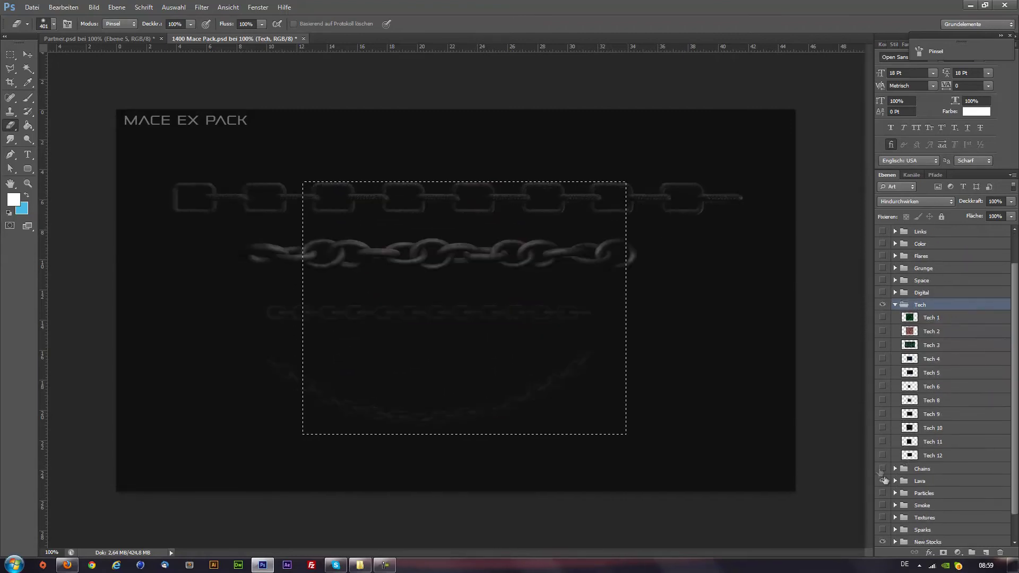
Browse the Lava, Sparks, Textures and New Stocks groups to show the Stock 4 city-lights texture
click(900, 481)
scroll(894, 467, down, 1)
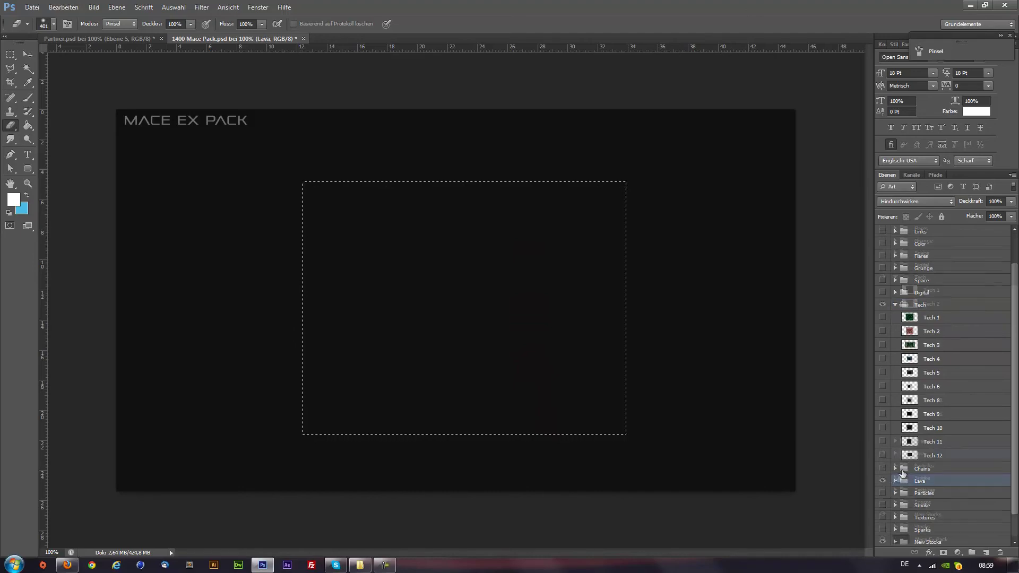
scroll(894, 467, down, 1)
click(899, 502)
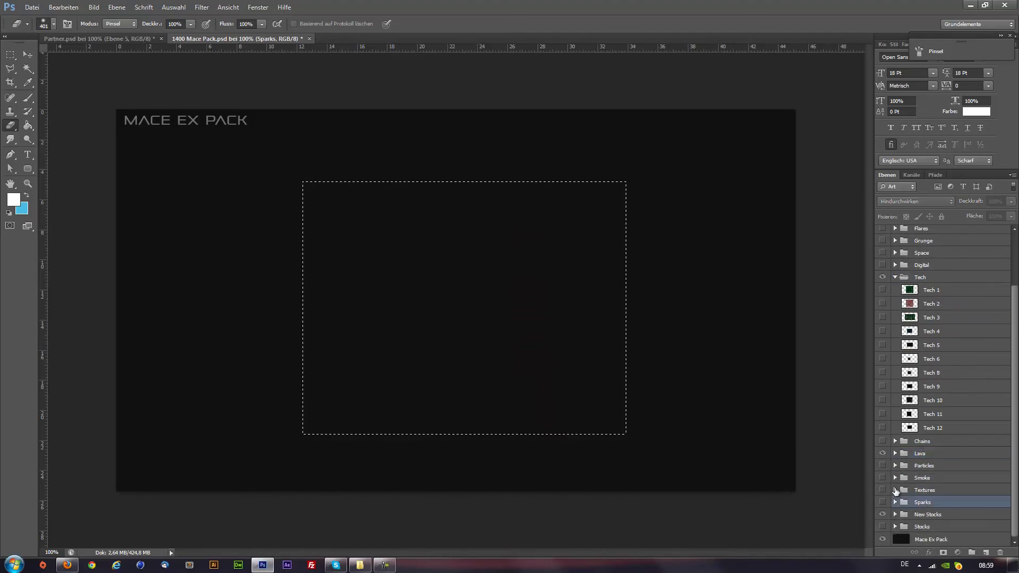
click(895, 490)
click(883, 503)
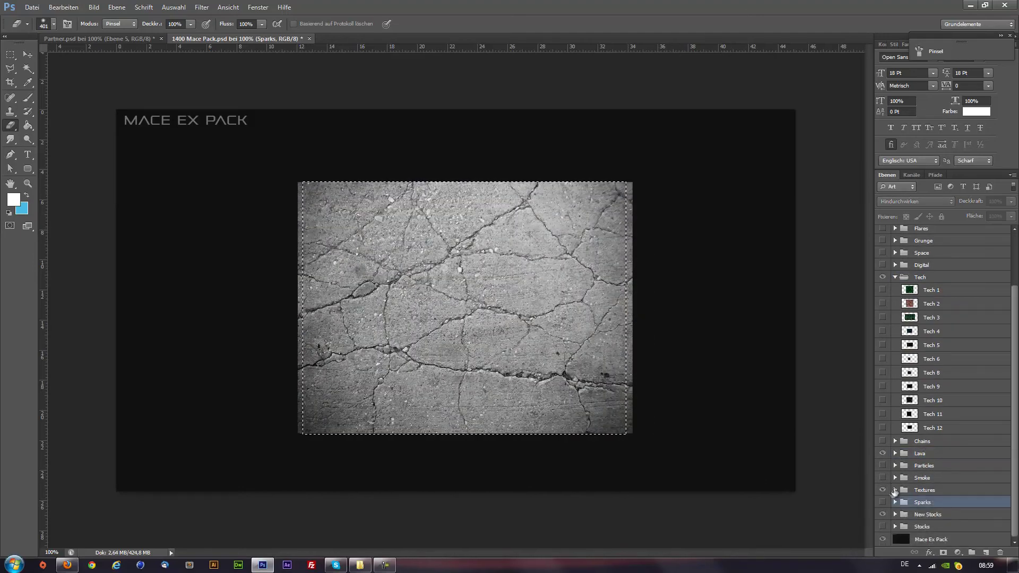
click(895, 515)
click(882, 467)
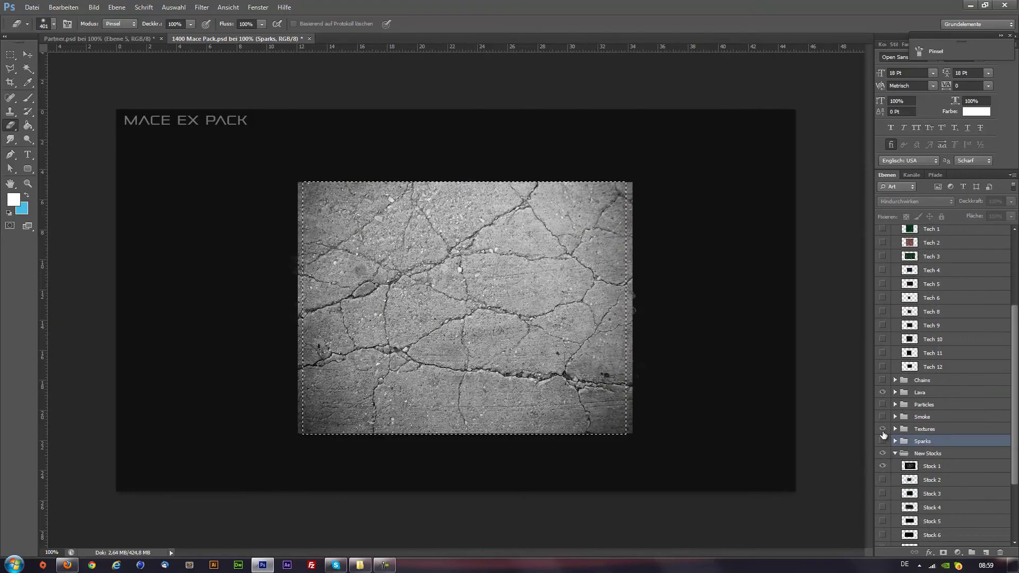
click(883, 429)
click(883, 466)
click(883, 480)
click(883, 494)
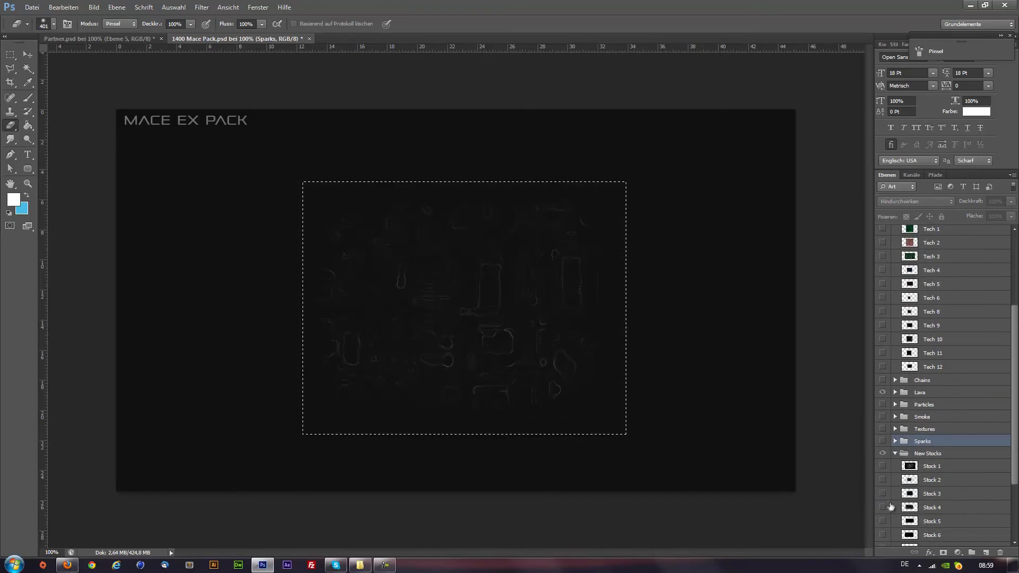
scroll(891, 493, down, 3)
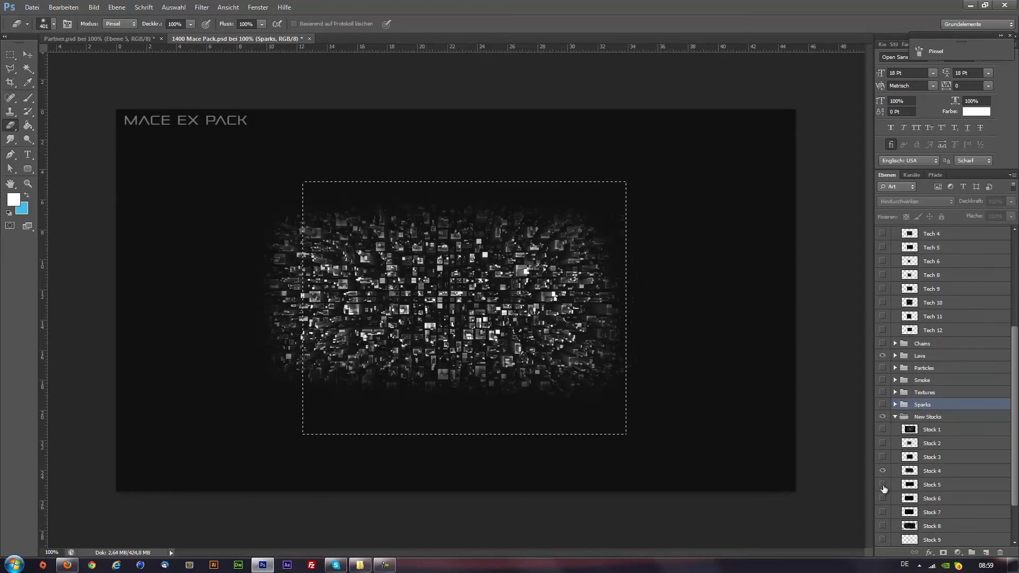
click(883, 471)
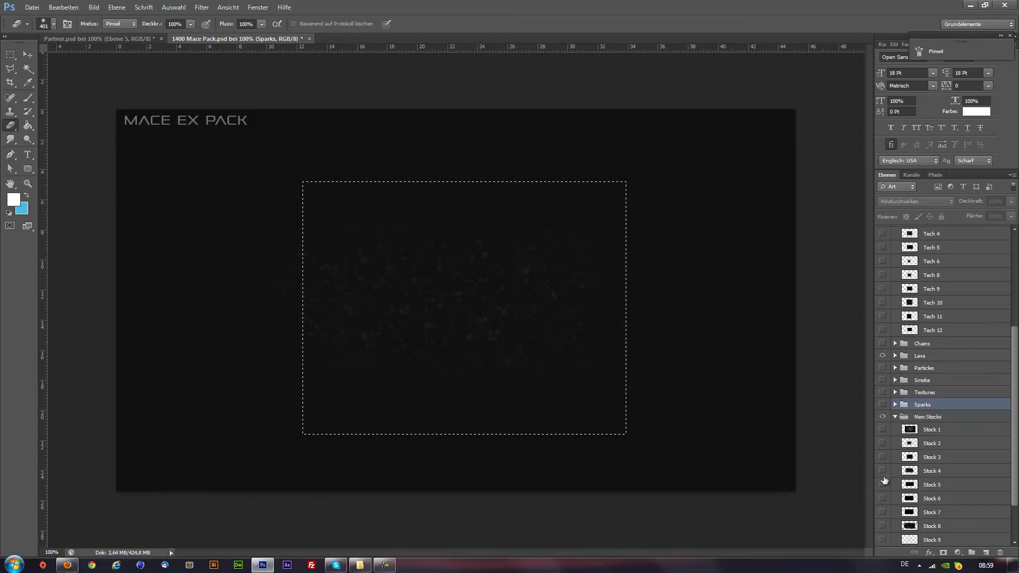
click(913, 472)
Marquee a patch of the Stock 4 texture, copy it, and return to Partner.psd
click(11, 54)
drag(206, 199, 746, 439)
click(129, 113)
key(ctrl+z)
click(98, 38)
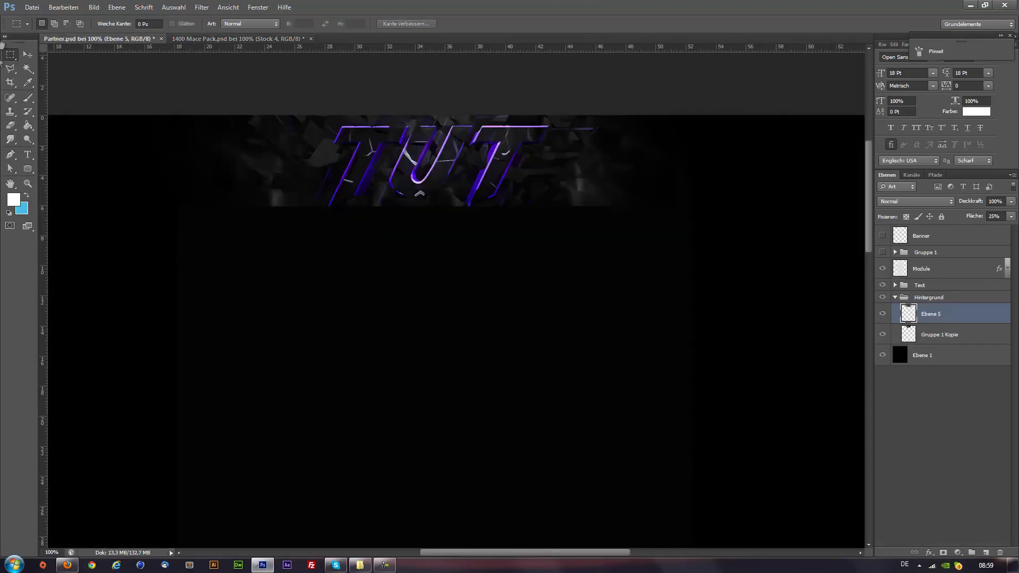
Paste the city-lights texture as Ebene 6 and move it to the banner's top-left
key(ctrl+v)
key(v)
drag(608, 342, 230, 48)
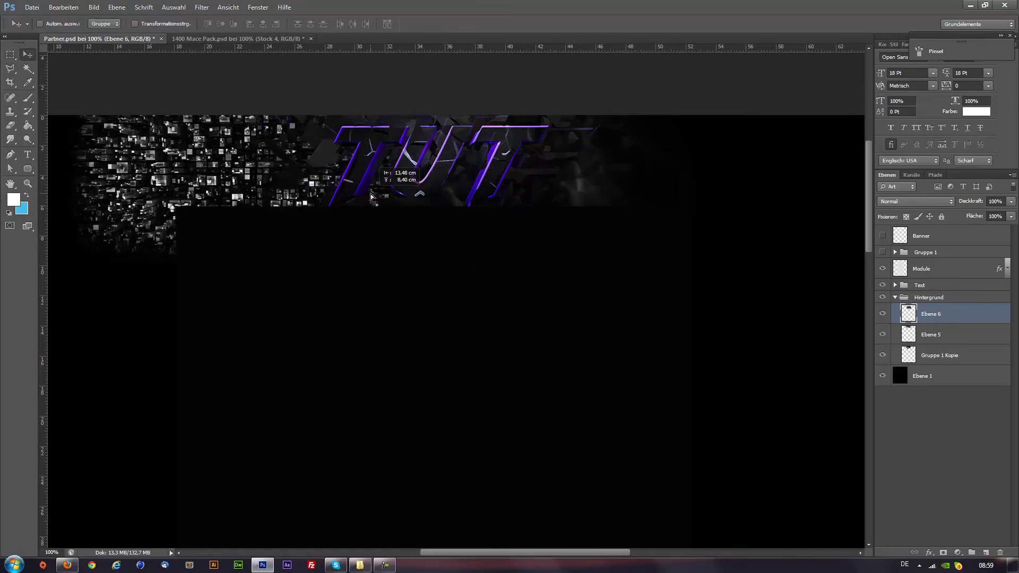
key(m)
Apply the Ölfarbe oil paint filter and a sharpen filter to the texture
click(202, 7)
click(240, 88)
click(940, 32)
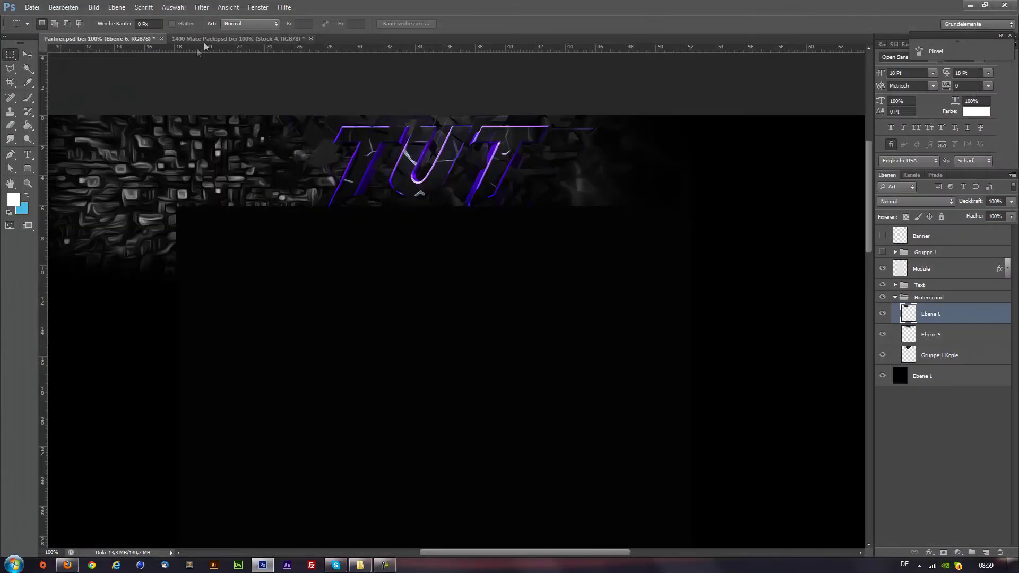
click(202, 6)
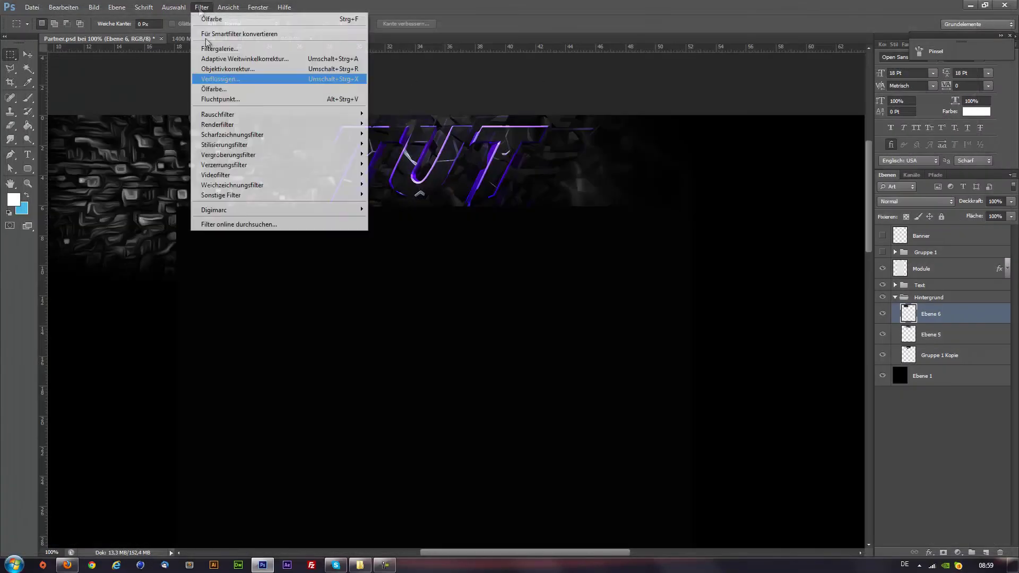
mouse_move(231, 135)
click(135, 144)
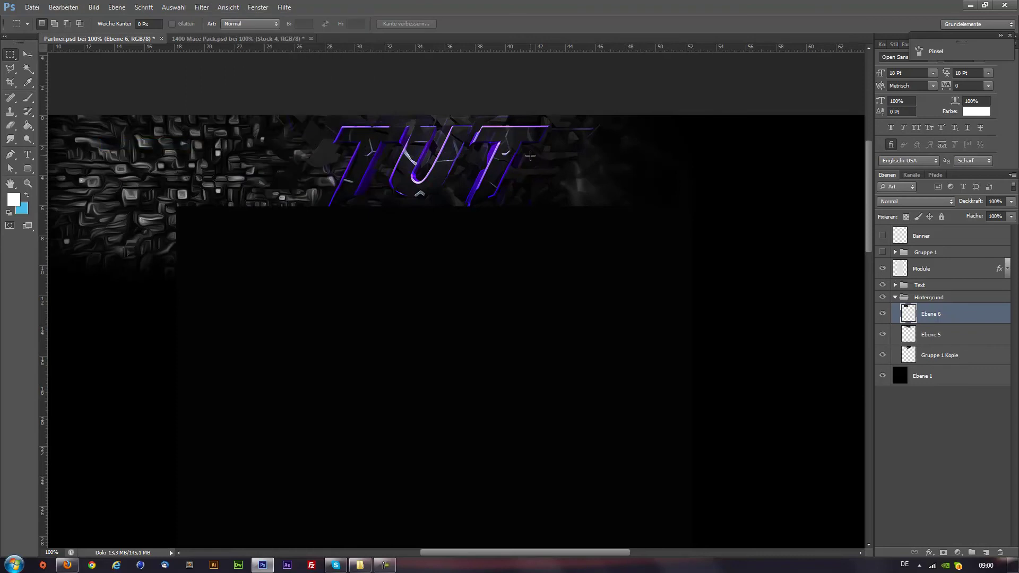
Shift the texture right behind the text and set its blend mode to Farbig abwedeln
click(28, 54)
drag(159, 159, 287, 159)
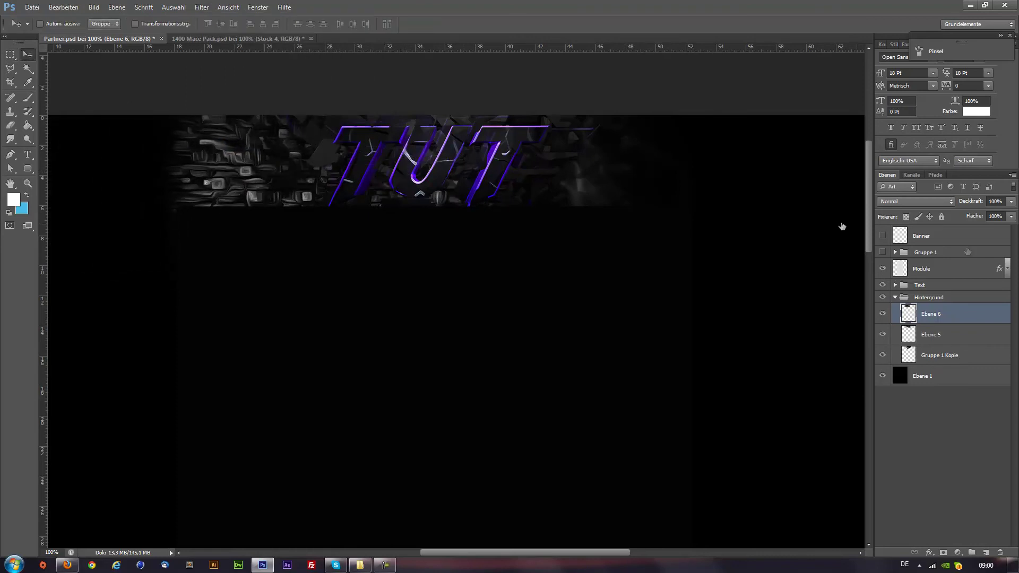
click(929, 202)
click(897, 289)
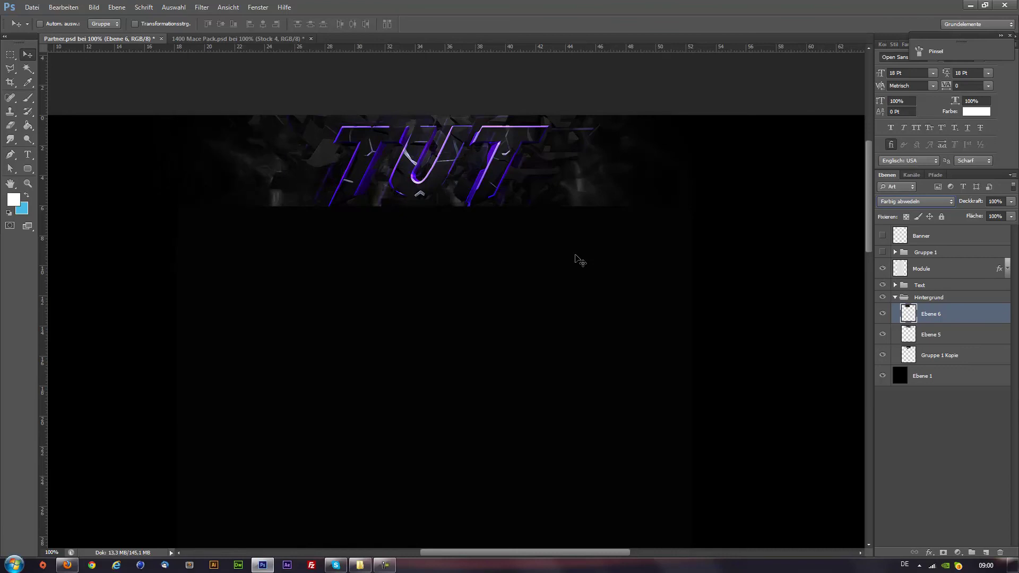
Duplicate Ebene 6, shift the copy right, then duplicate both layers again
right_click(957, 311)
click(902, 225)
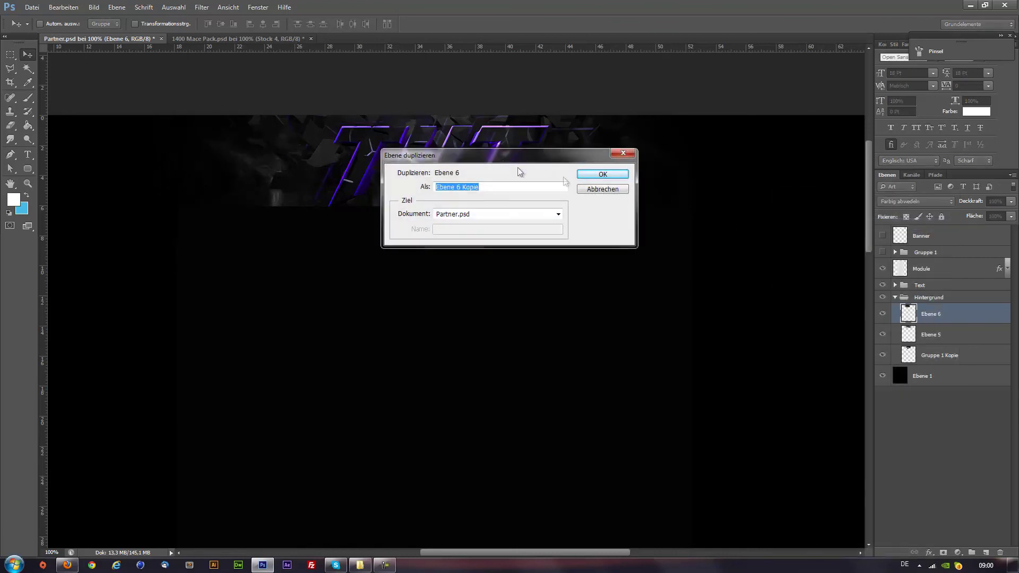
click(593, 175)
drag(410, 192, 636, 198)
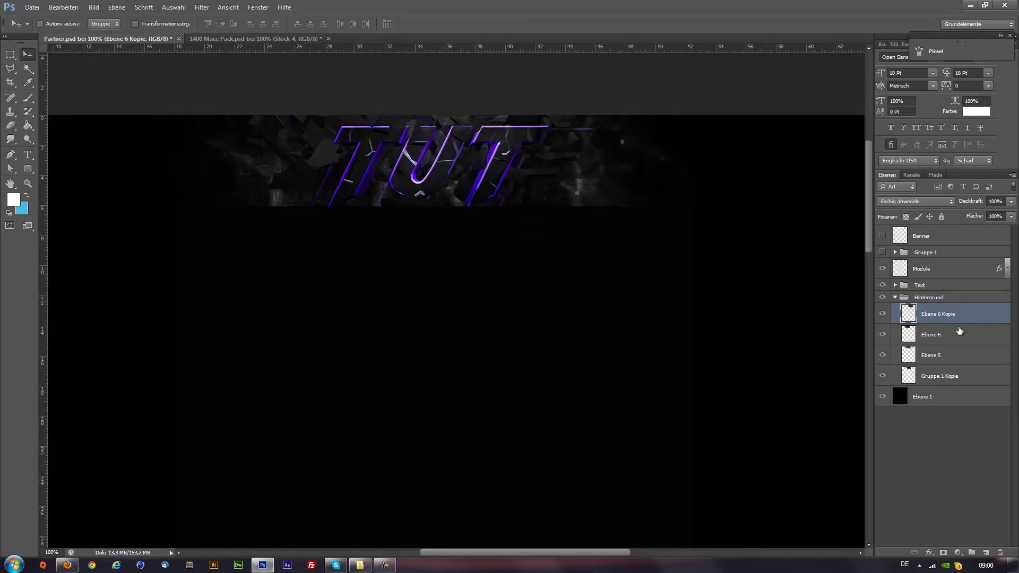
ctrl+click(934, 335)
right_click(966, 335)
click(846, 224)
click(601, 176)
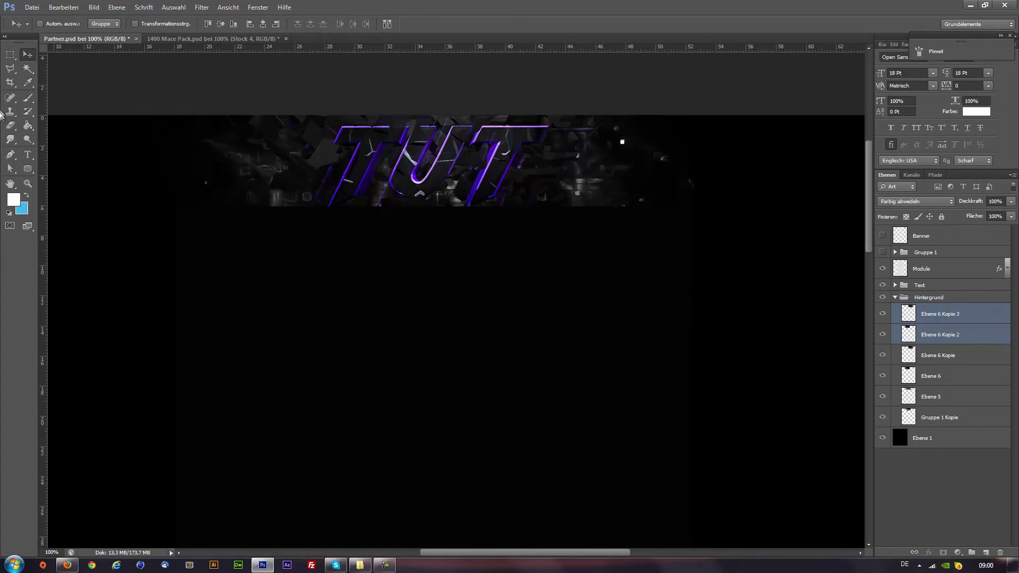
Erase excess texture from Ebene 6 Kopie 3 and collapse the Hintergrund group
click(11, 125)
click(425, 185)
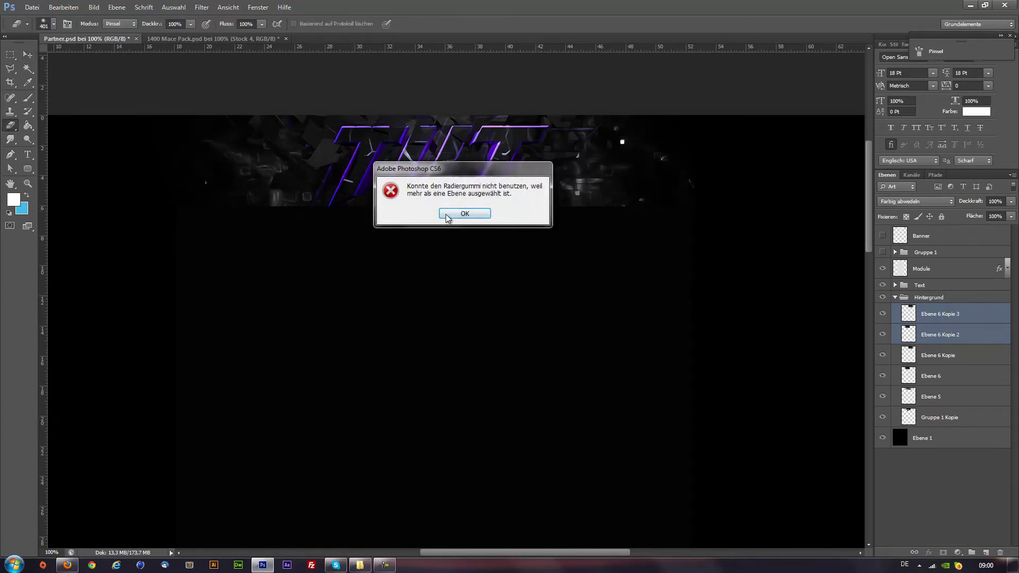
click(462, 216)
click(960, 311)
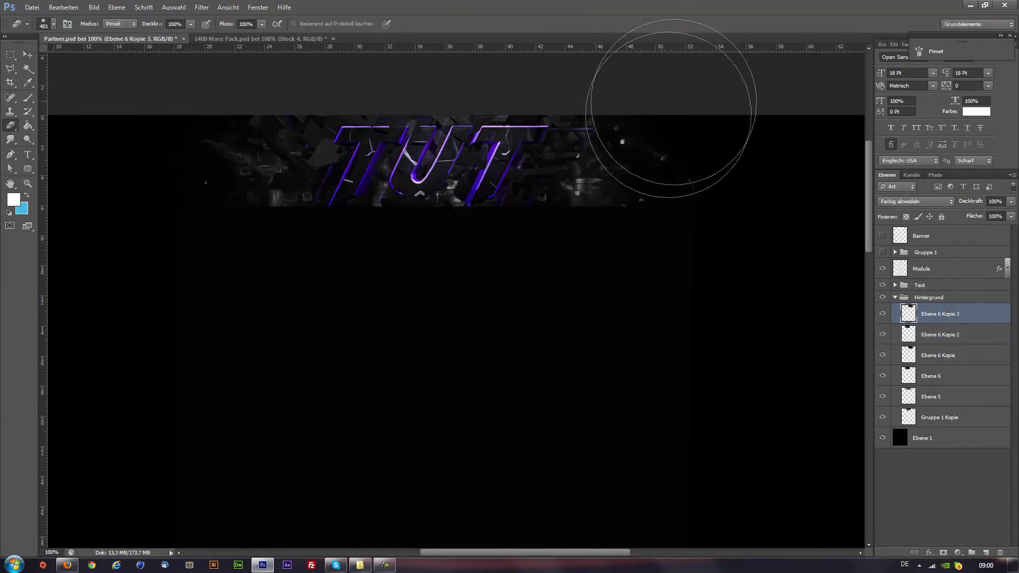
drag(700, 109, 706, 159)
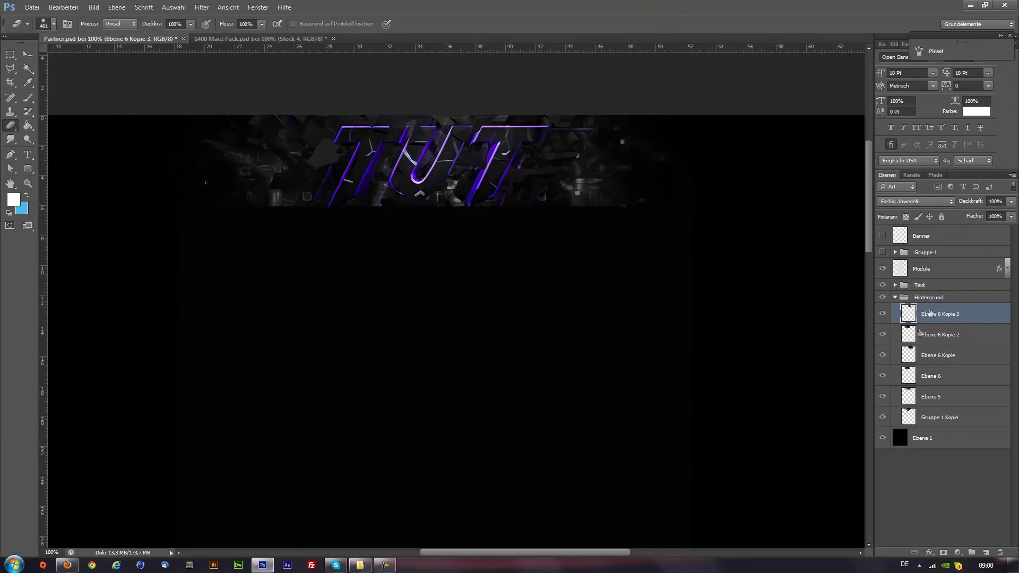
click(896, 298)
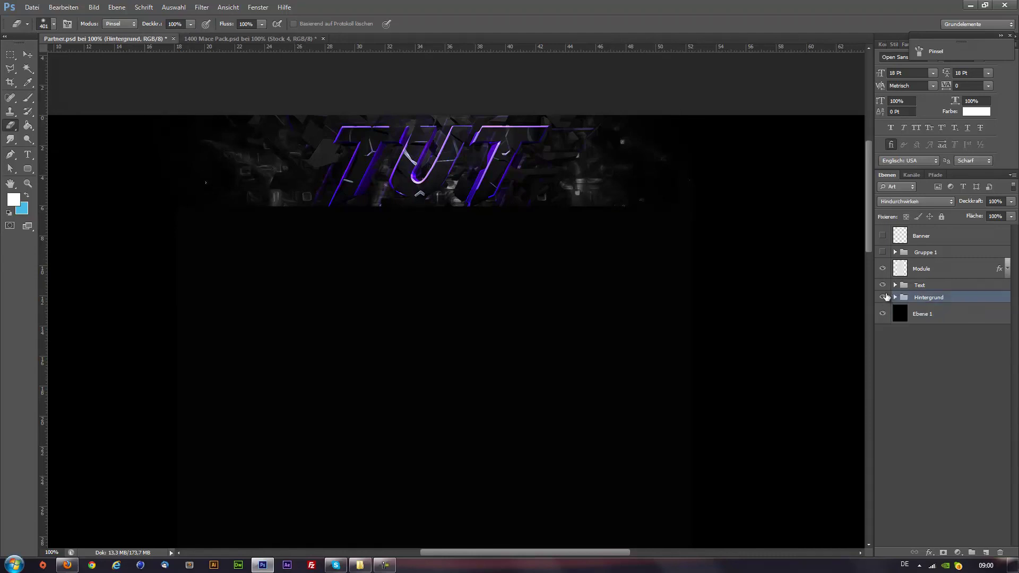
Toggle Hintergrund to compare, then expand Text and show Gruppe 1 Kopie 2
double_click(883, 297)
click(883, 298)
click(895, 285)
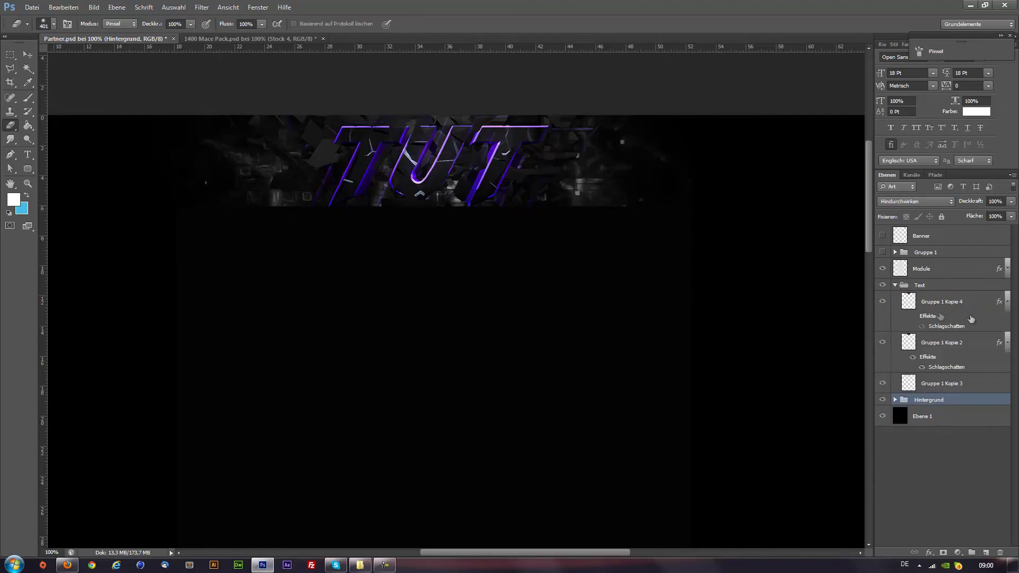
click(882, 348)
Set Gruppe 1 Kopie 2's drop shadow to 68% opacity, 46% spread, 27 px size
double_click(983, 354)
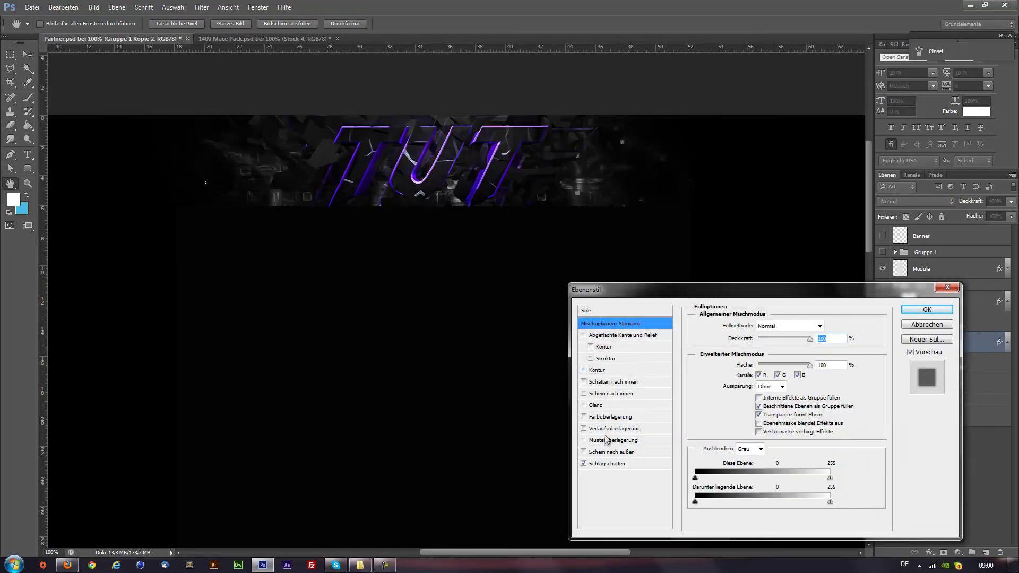
click(609, 465)
drag(741, 395, 742, 394)
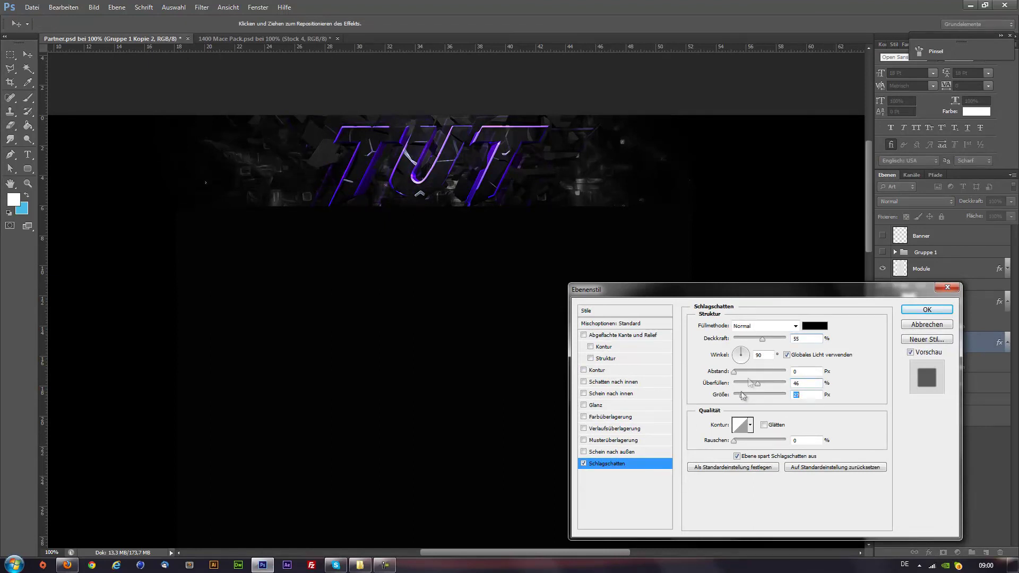
click(935, 310)
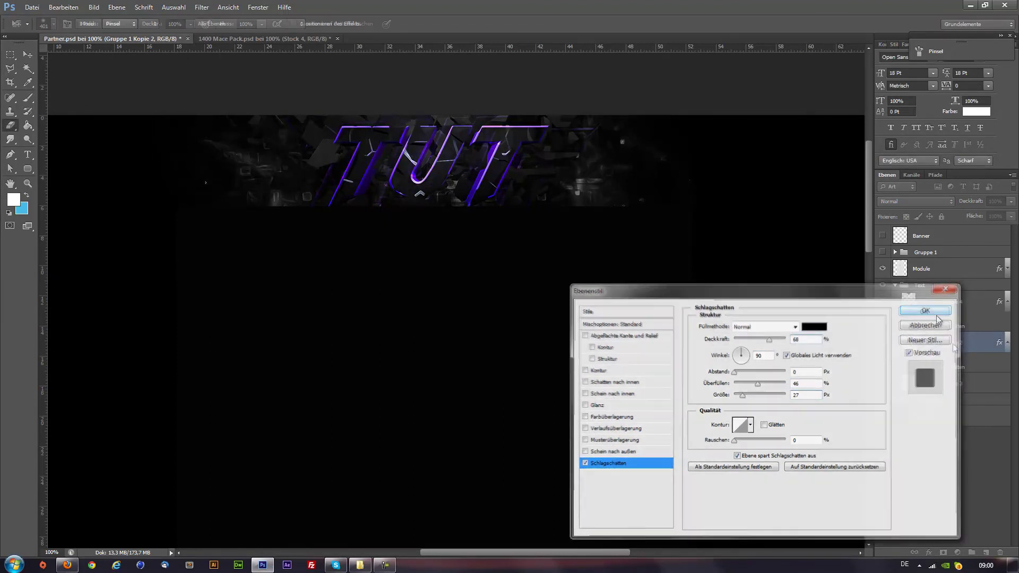
Adjust the fill of Gruppe 1 Kopie 3, then collapse and toggle the Text group
click(942, 383)
click(1012, 217)
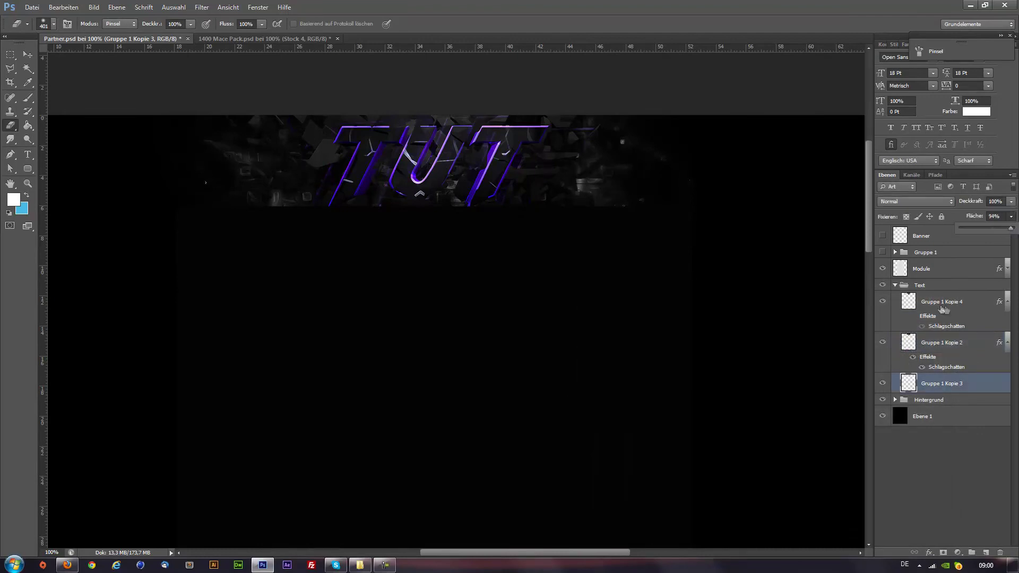
click(942, 342)
click(896, 285)
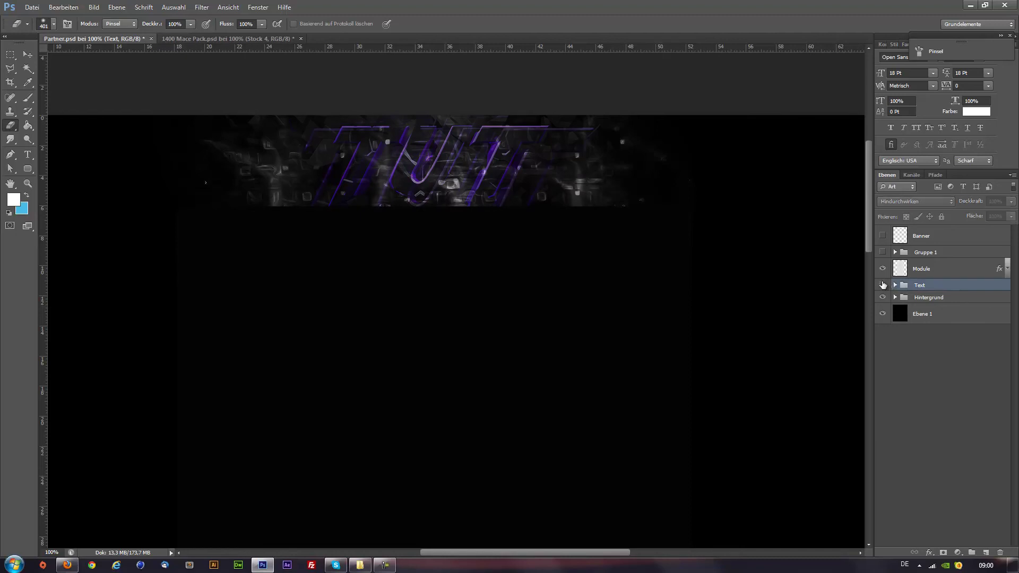
click(883, 285)
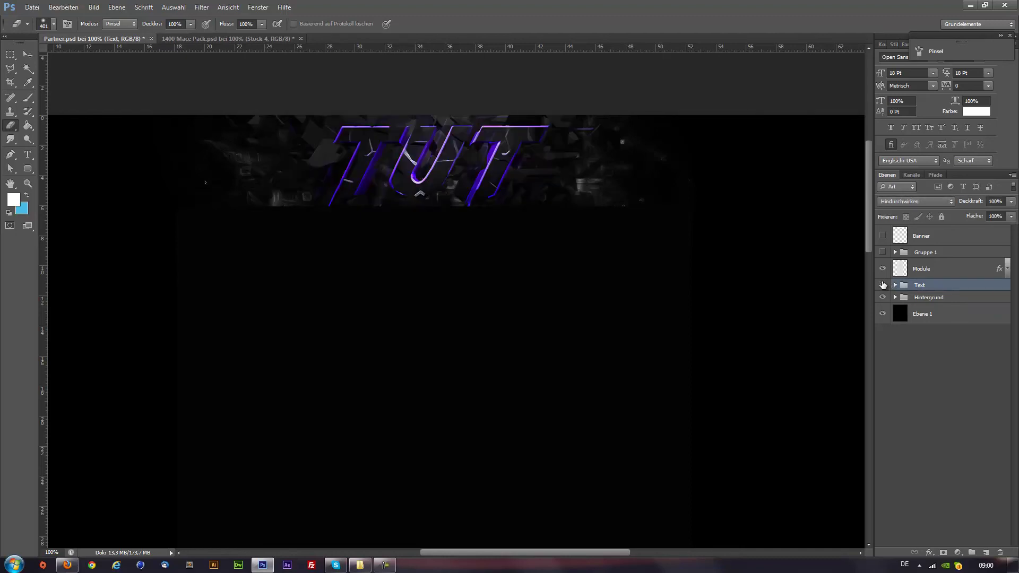
click(385, 566)
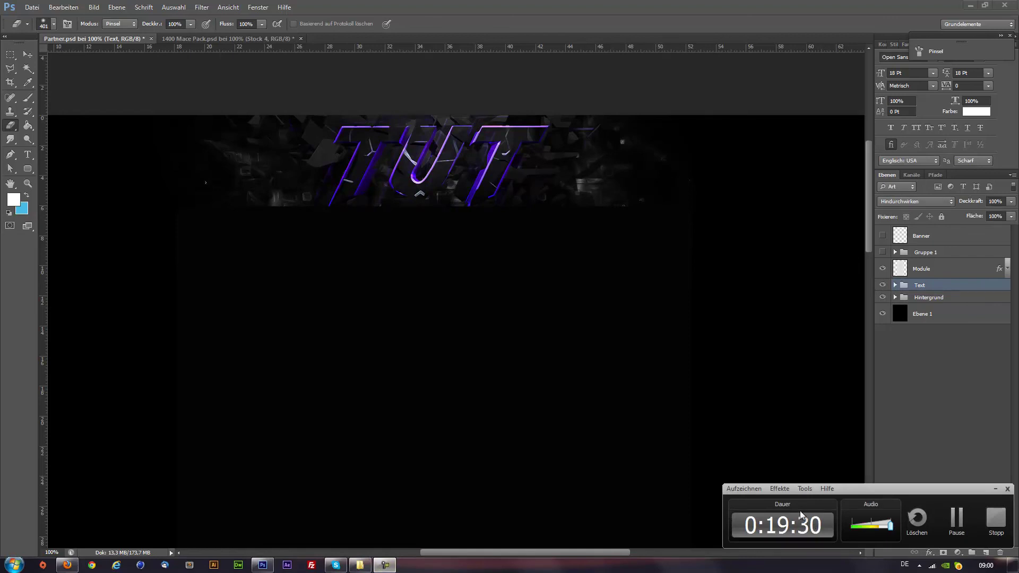